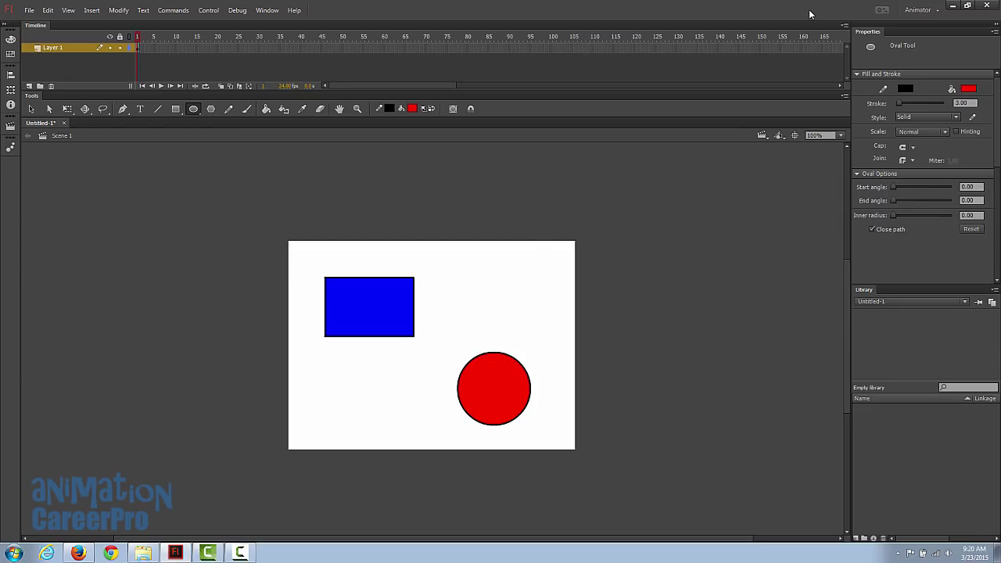
Step: Zoom in to 400% on the blue rectangle and return to a full view of the stage
drag(534, 290, 503, 299)
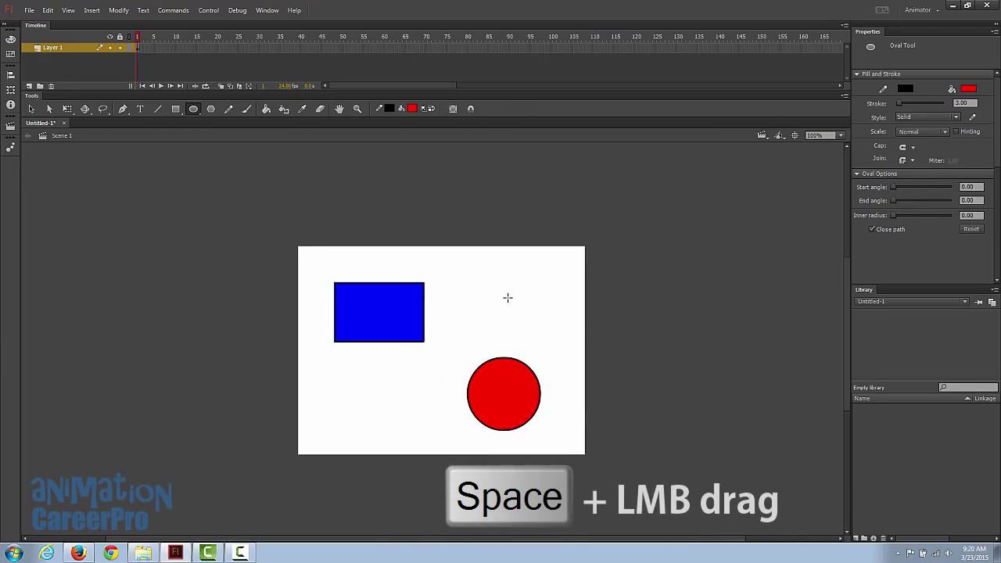
key(z)
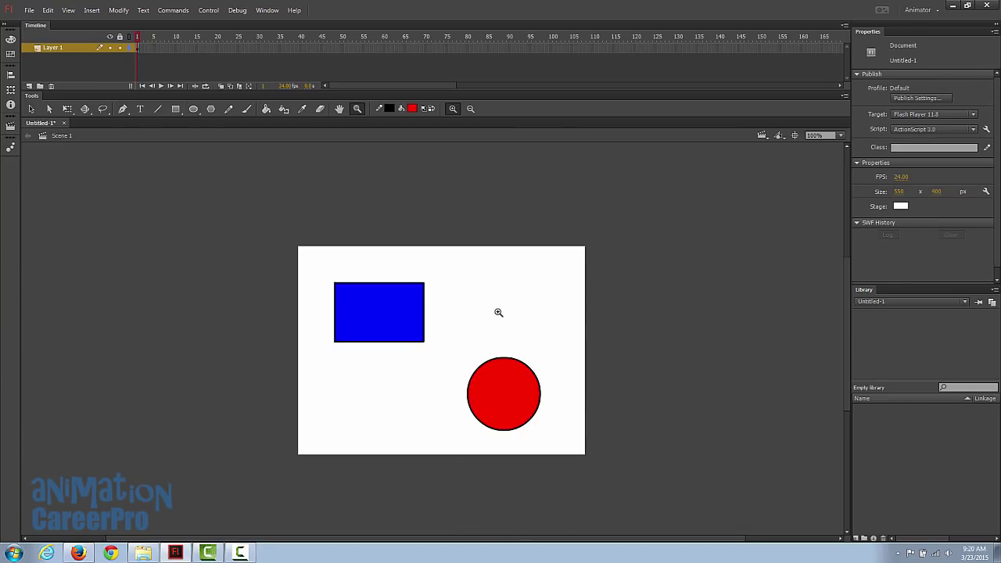
click(496, 312)
click(312, 311)
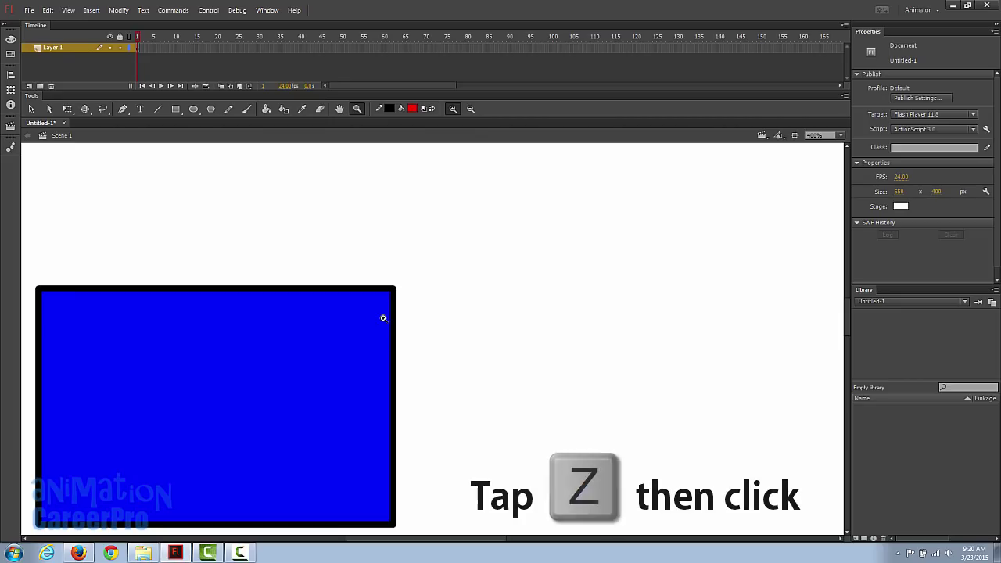
alt+click(415, 358)
alt+click(421, 365)
key(space)
drag(428, 349, 415, 312)
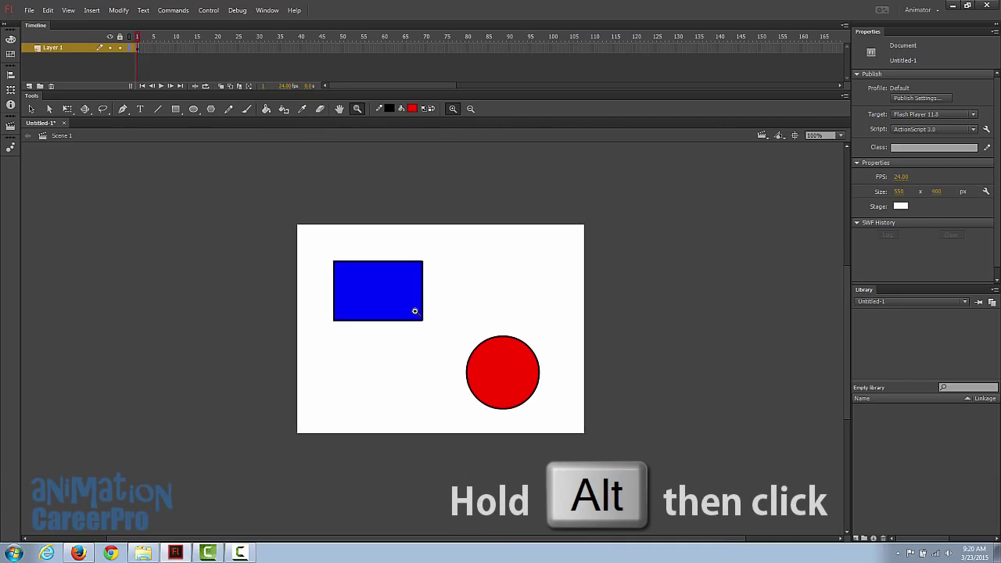
Step: Magnify the blue rectangle's upper-right corner to 2000%, and zoom back out until the whole stage is in view
drag(404, 253, 431, 273)
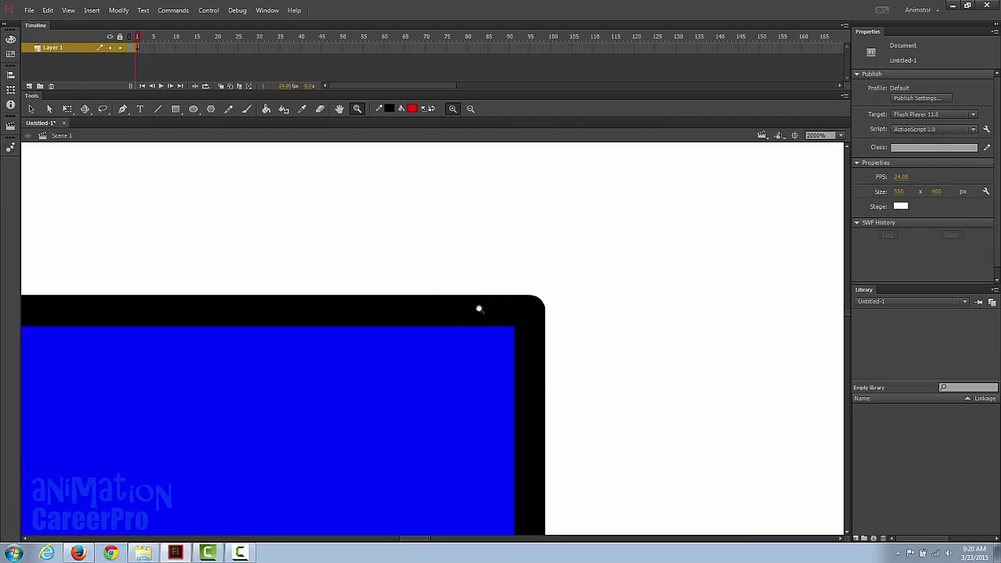
alt+click(505, 338)
alt+click(505, 352)
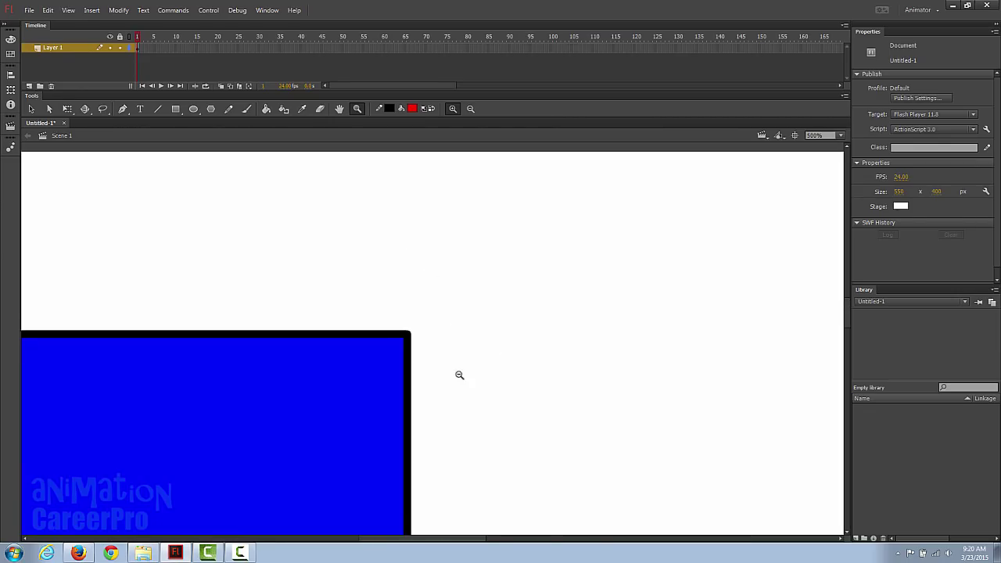
alt+click(449, 376)
alt+click(412, 382)
alt+click(411, 382)
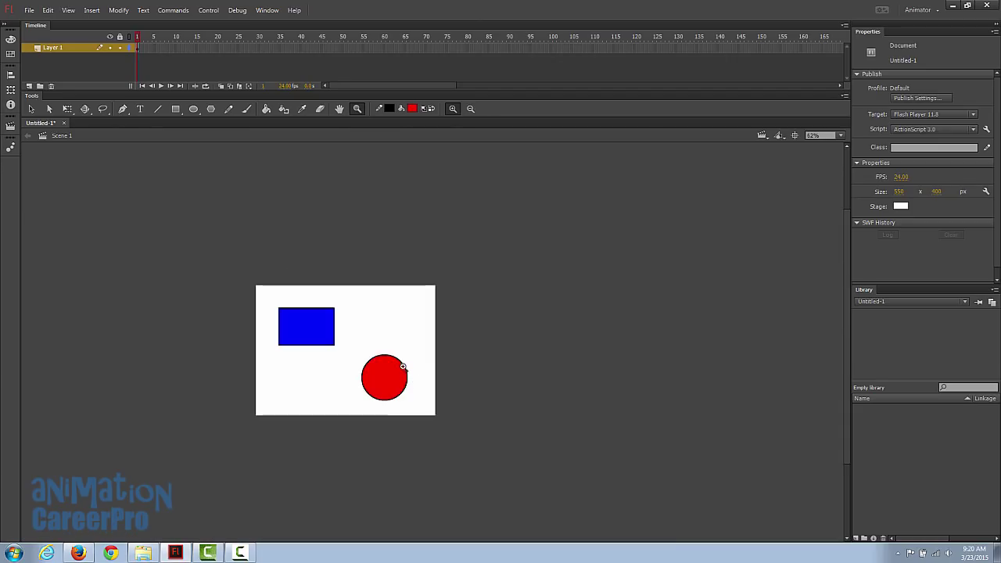
click(364, 347)
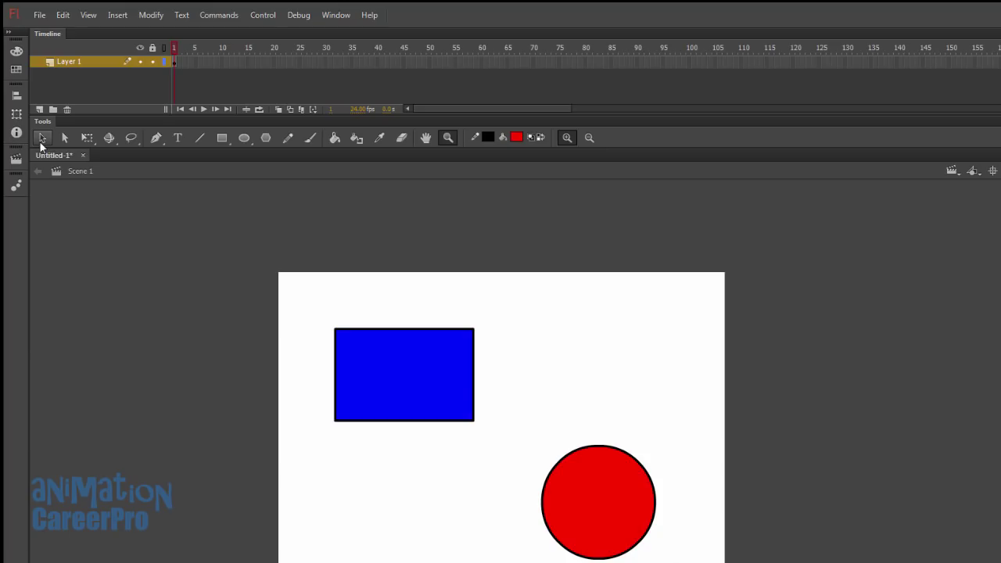
Step: Select the blue rectangle's fill and the red circle's fill in turn with the Selection tool, clearing each selection
key(v)
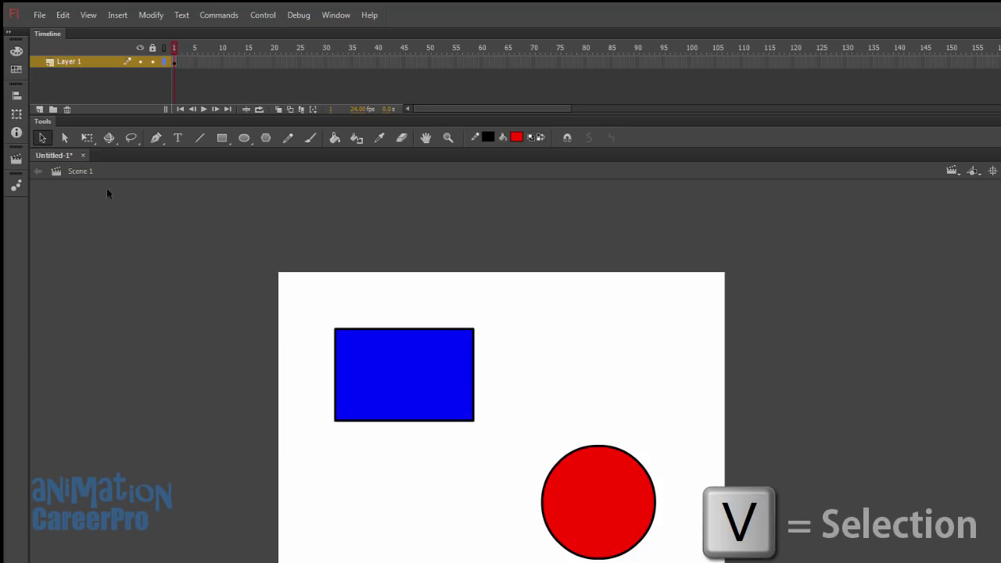
click(379, 353)
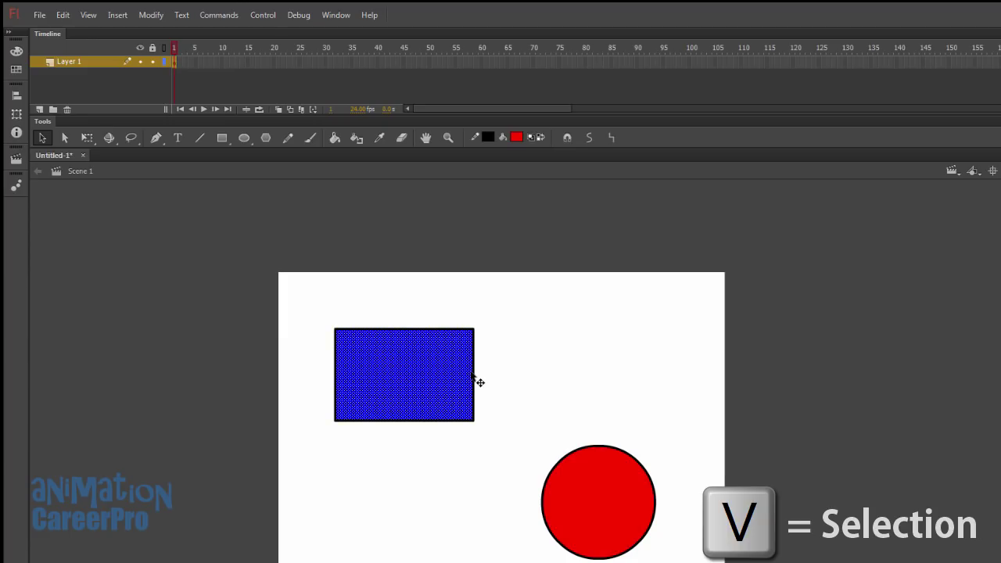
click(494, 404)
click(588, 474)
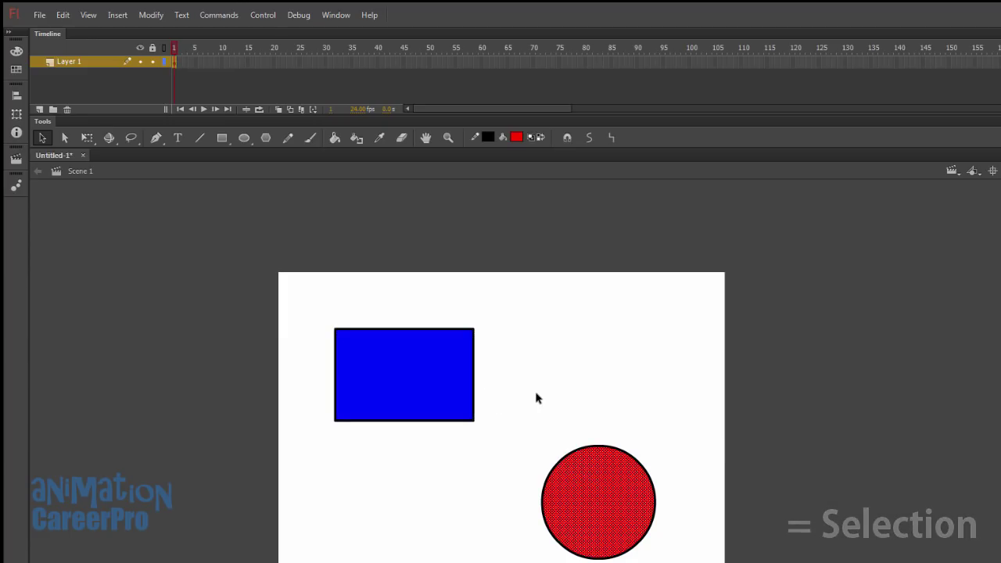
click(536, 398)
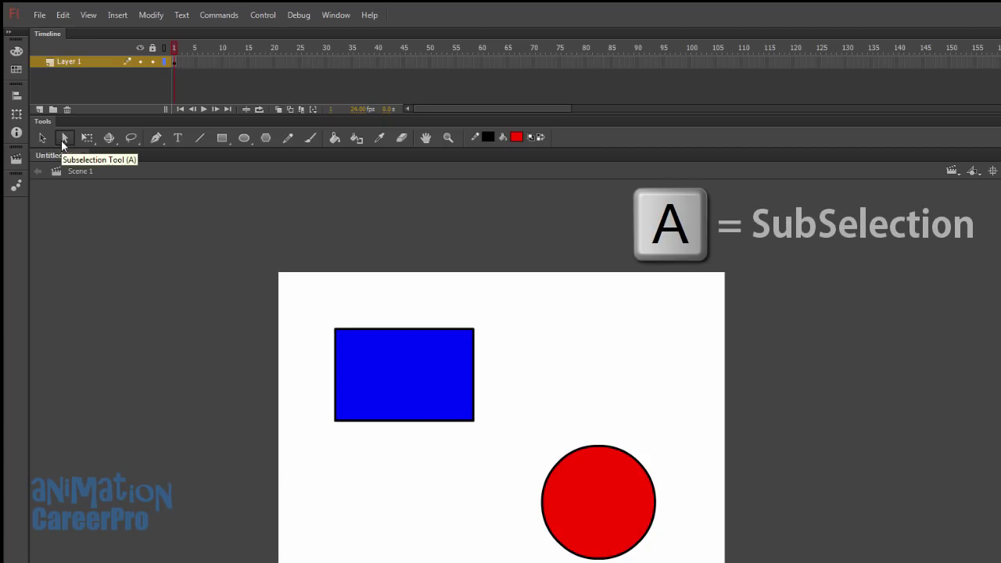
Step: With the Subselection tool, pull the red circle's upper-right anchor point outward and adjust its curve handle
click(580, 452)
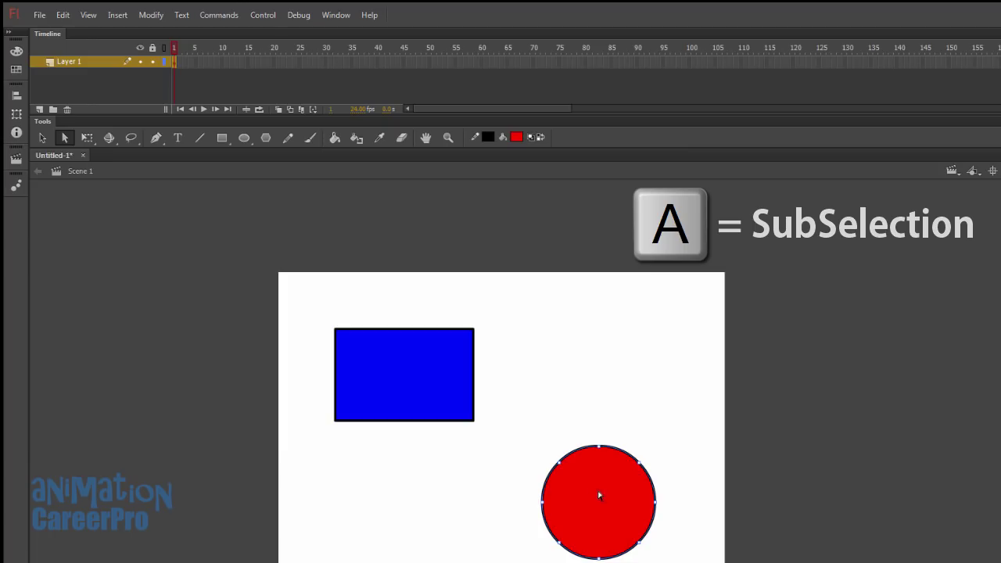
key(z)
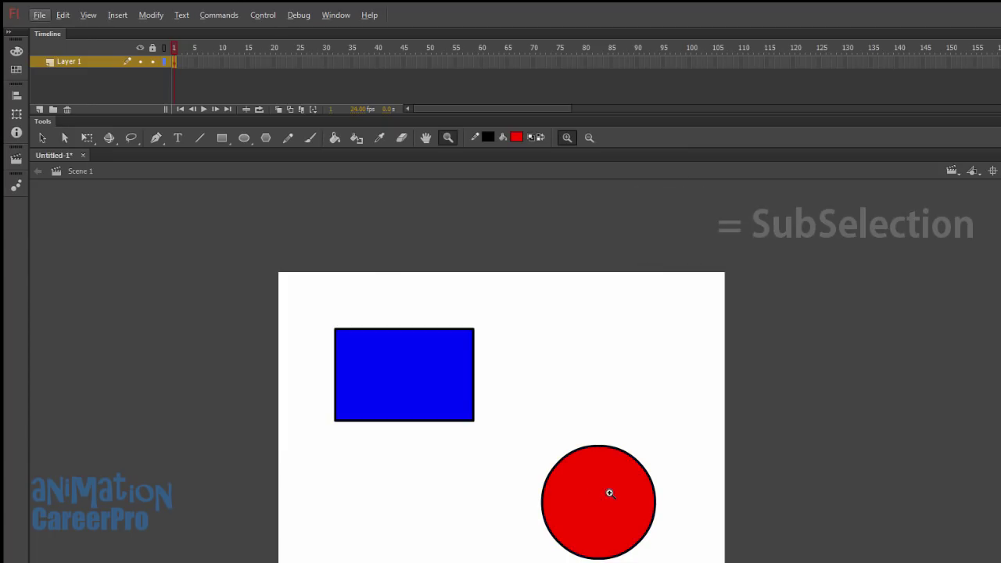
click(609, 493)
click(583, 421)
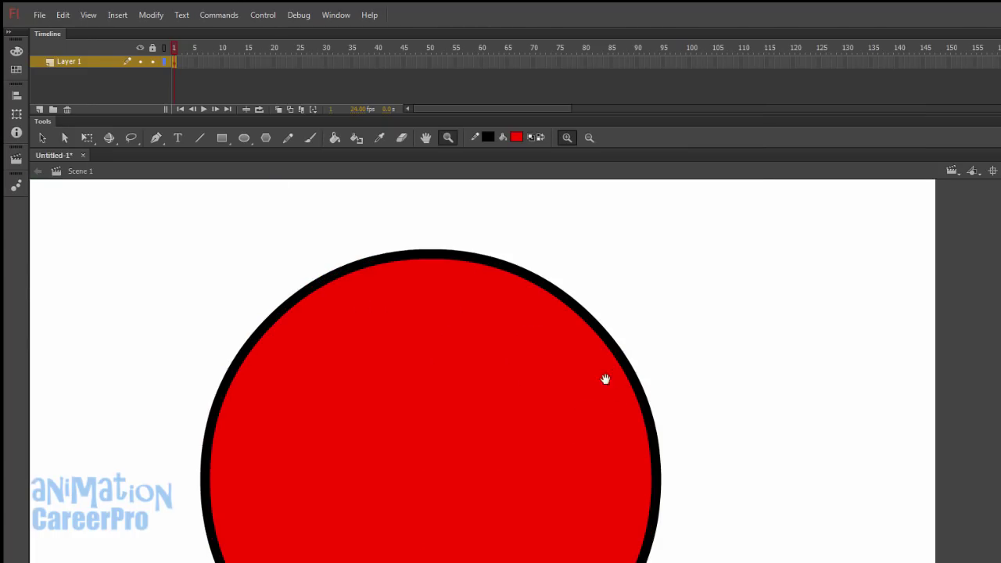
drag(615, 372, 586, 399)
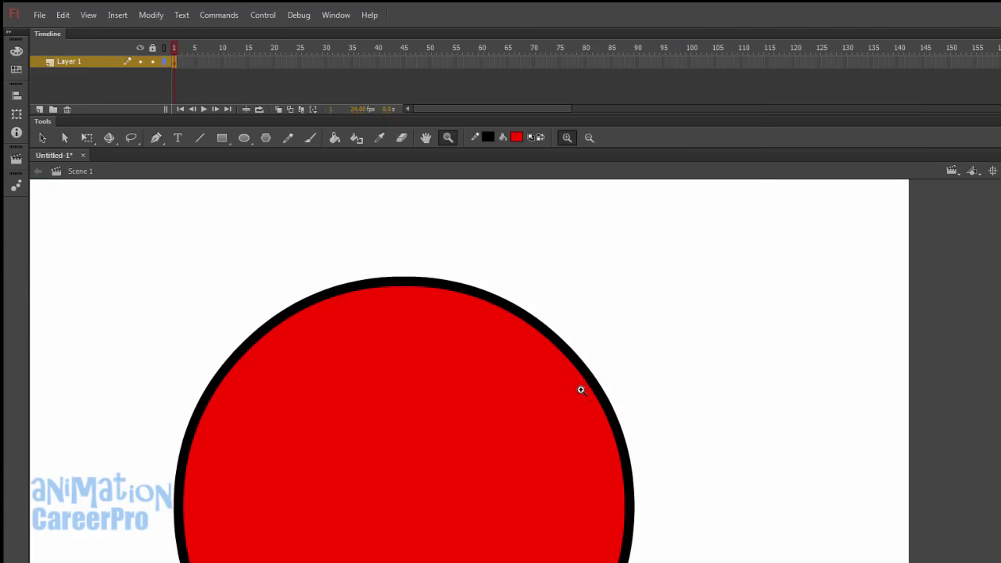
click(65, 137)
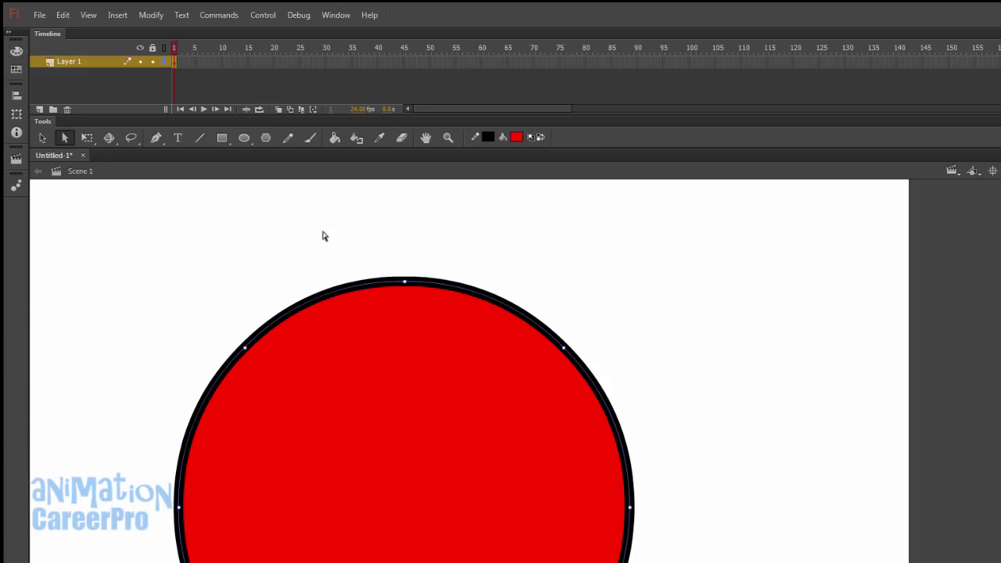
click(564, 349)
drag(566, 353, 586, 324)
mouse_move(630, 371)
mouse_down()
mouse_move(638, 320)
mouse_move(639, 357)
mouse_move(614, 380)
mouse_up()
Step: Undo the anchor point and handle edits on the red circle
key(ctrl+z)
key(ctrl+z)
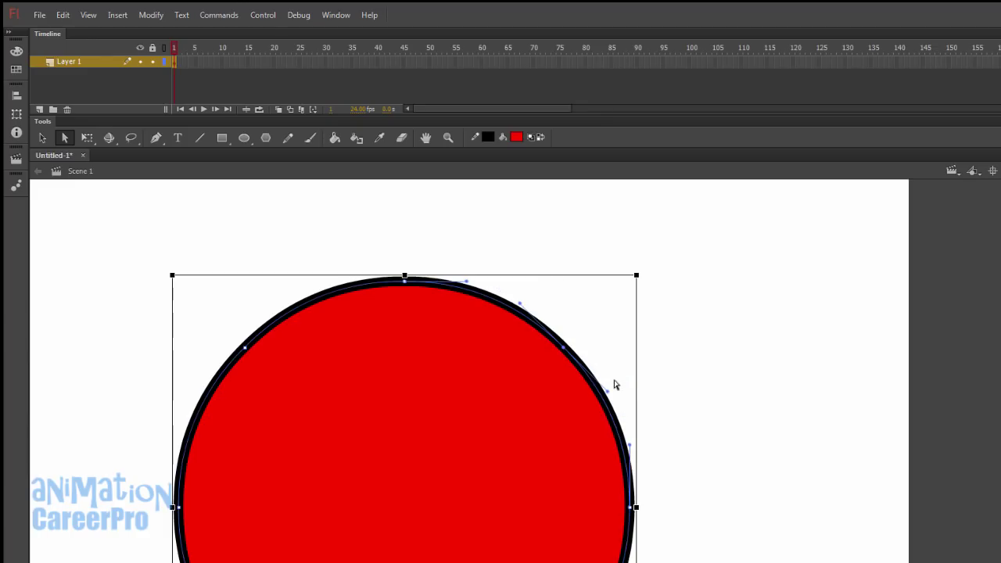
key(ctrl+z)
Step: Select the whole red circle, including its fill and outline, with the Free Transform tool
key(z)
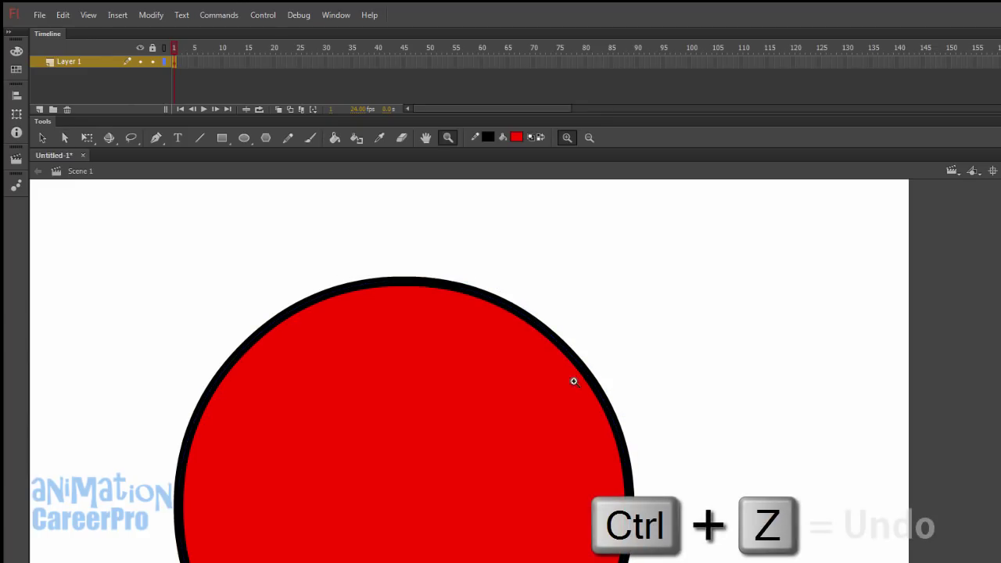
alt+click(486, 421)
alt+click(348, 384)
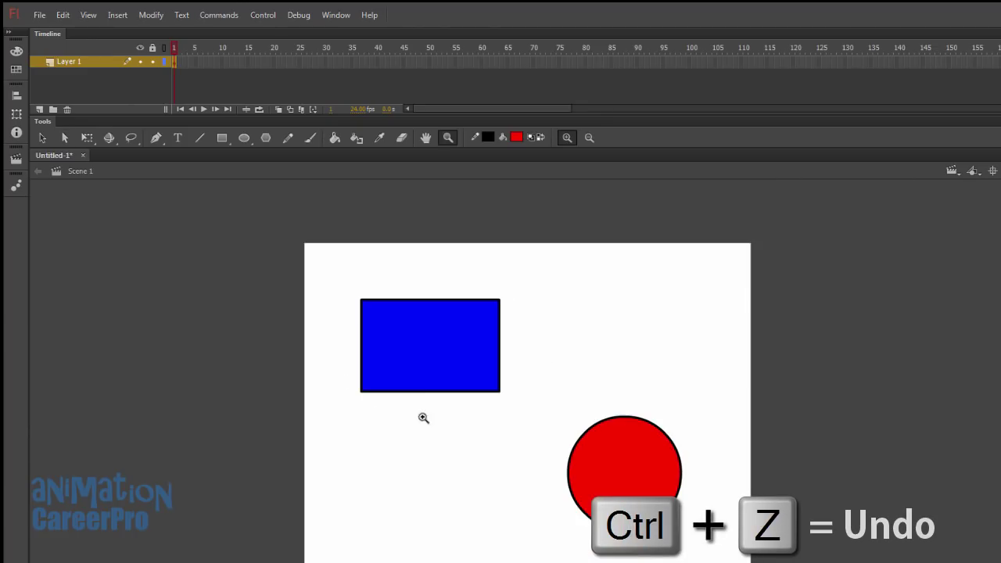
drag(428, 380, 418, 391)
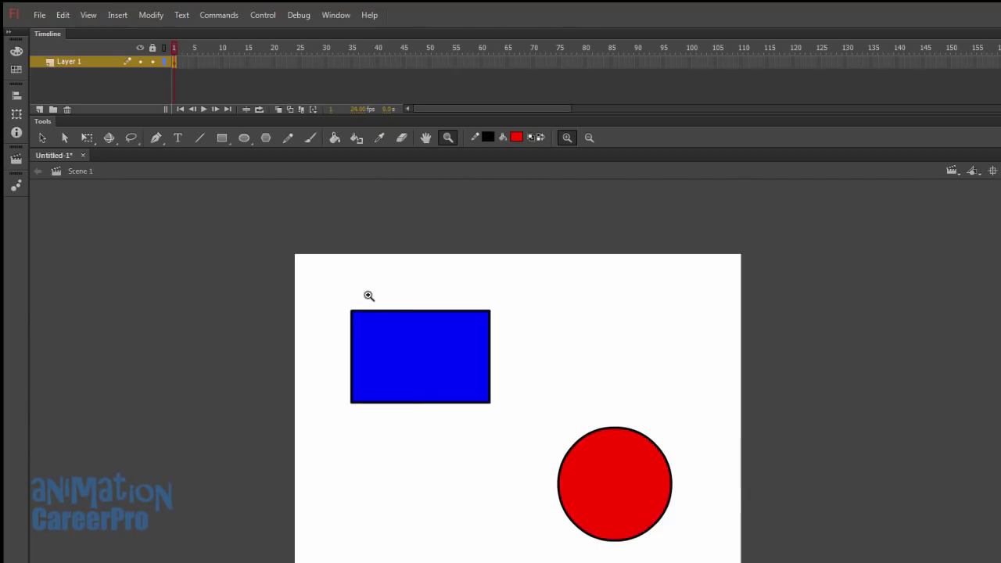
click(88, 139)
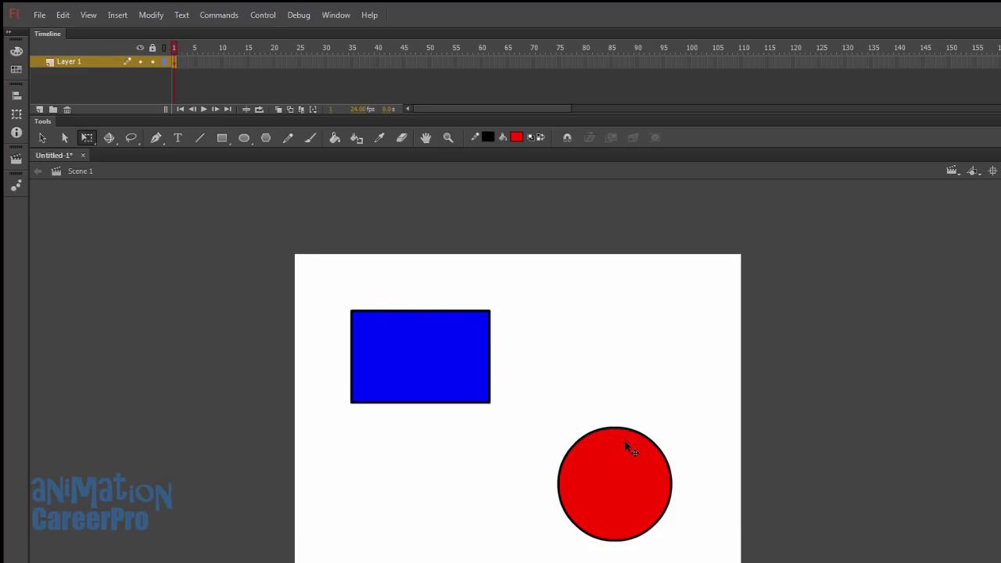
click(621, 463)
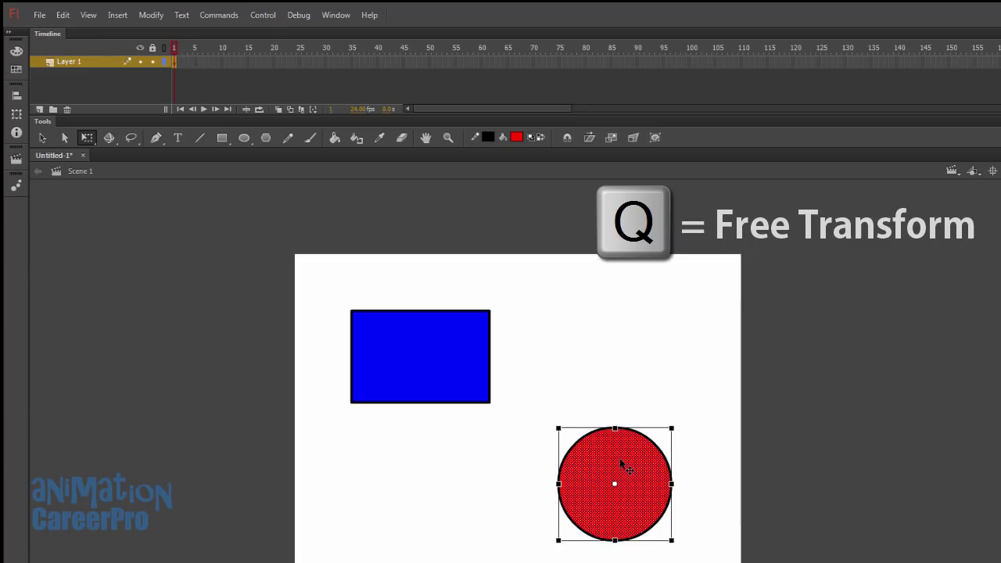
drag(529, 396, 691, 560)
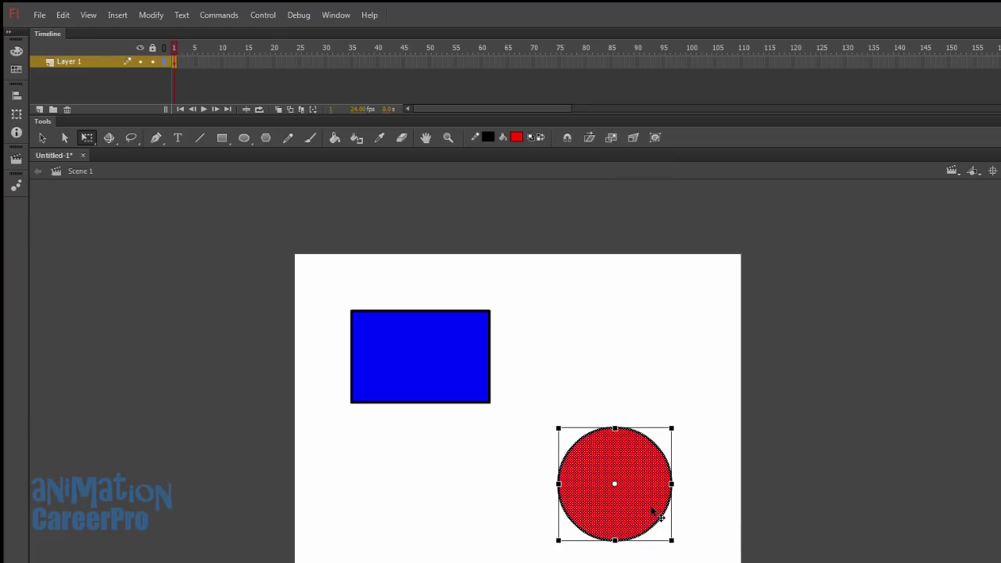
Step: Rotate the selected red circle slightly counterclockwise with Free Transform
key(z)
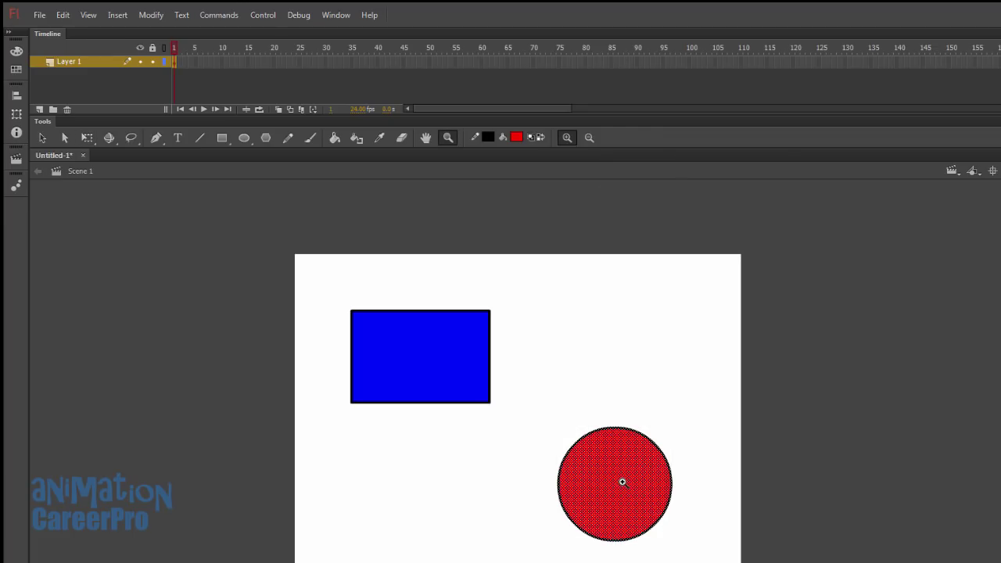
click(623, 482)
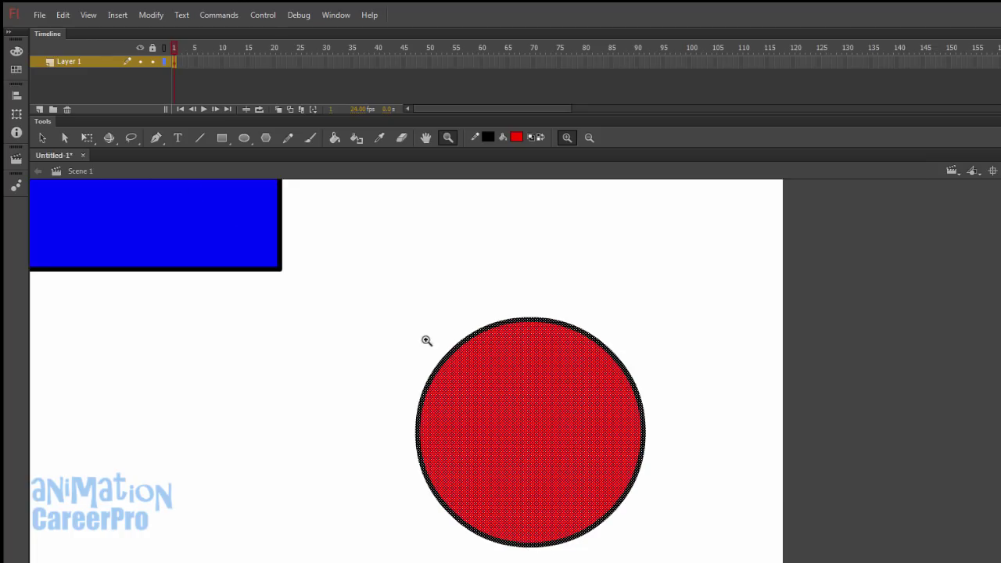
key(q)
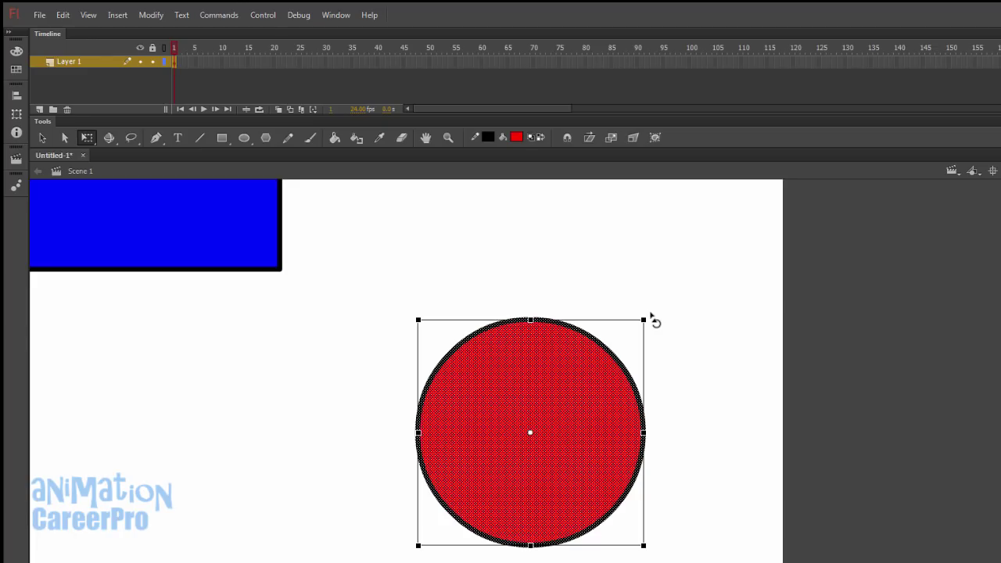
drag(651, 315, 614, 317)
Step: Select the entire blue rectangle with its outline and rotate it slightly clockwise around its centre
key(space)
drag(475, 256, 789, 481)
drag(273, 257, 652, 545)
drag(603, 319, 632, 359)
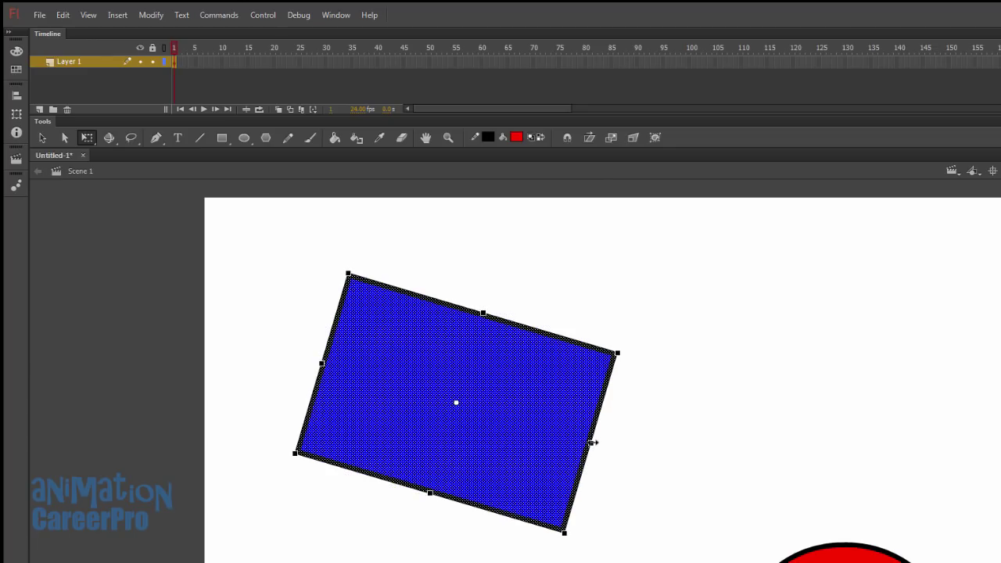
Step: Stretch the blue rectangle wider and taller about its centre, and skew it slightly along its right side
drag(593, 443, 639, 453)
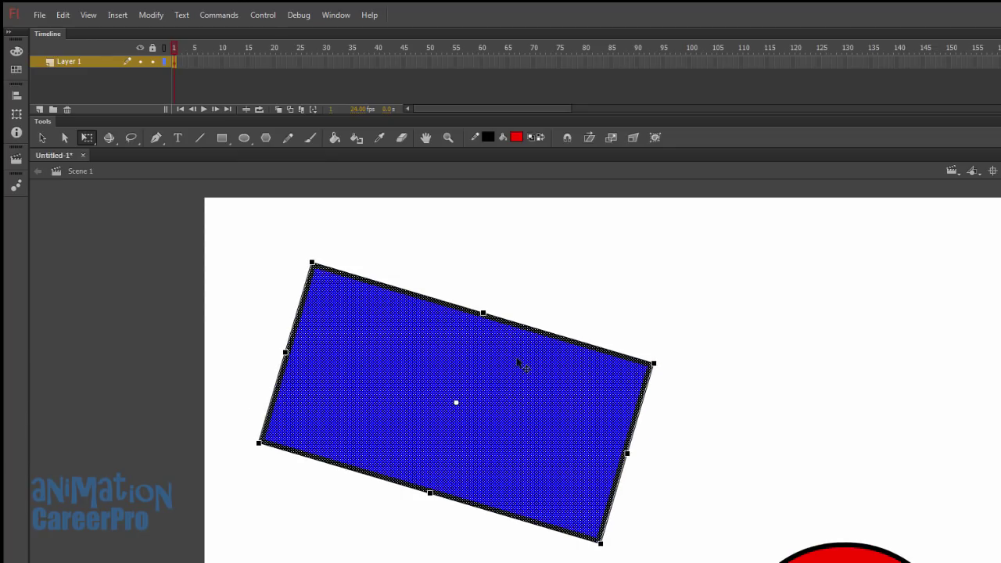
mouse_move(484, 313)
mouse_down()
mouse_move(485, 280)
mouse_move(488, 294)
mouse_up()
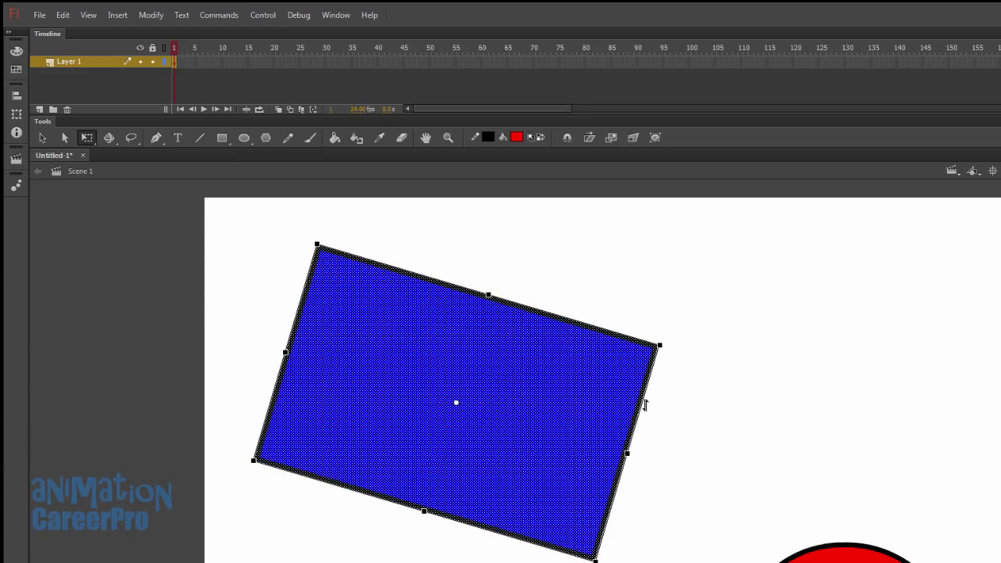
mouse_move(645, 404)
mouse_down()
mouse_move(631, 459)
mouse_move(640, 412)
mouse_up()
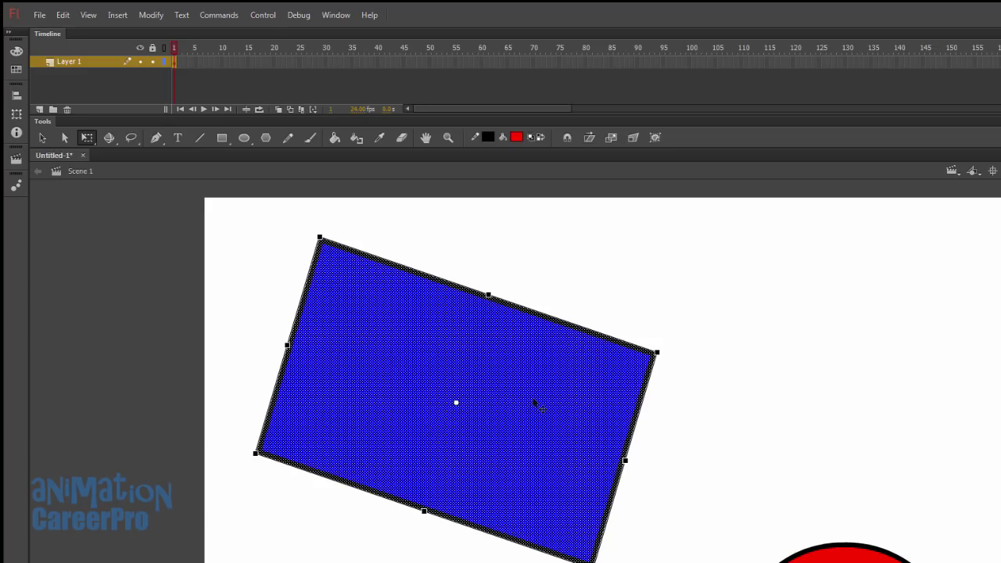
Step: Rotate the blue rectangle around a transformation point near its lower-left corner, and scale it down proportionally about its centre
drag(464, 371, 313, 430)
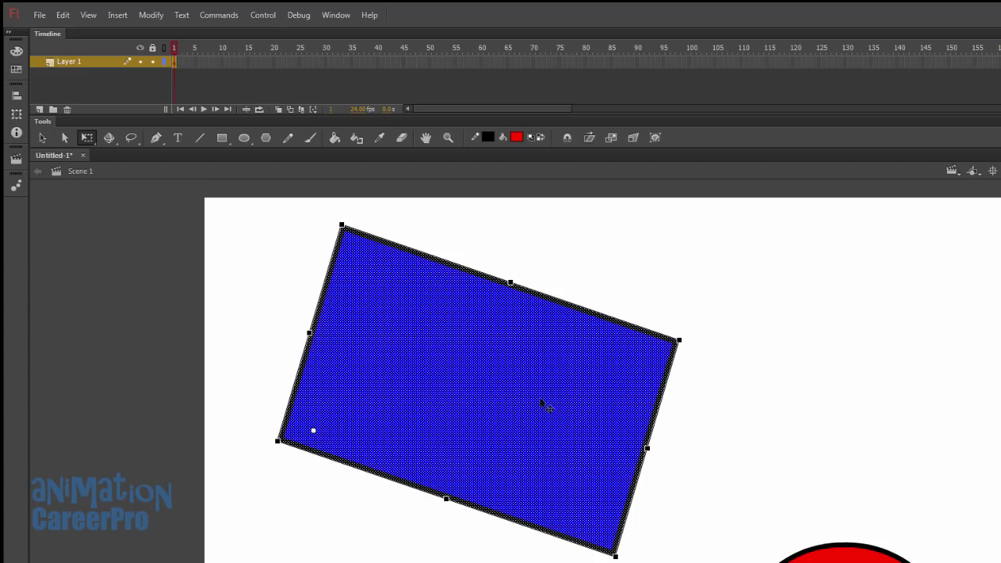
drag(693, 346, 629, 350)
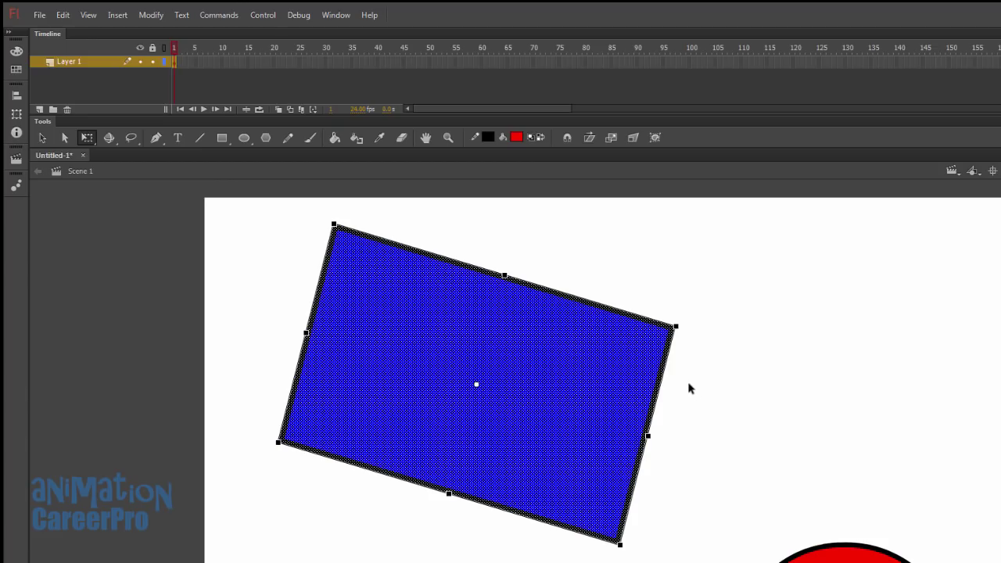
drag(678, 324, 638, 338)
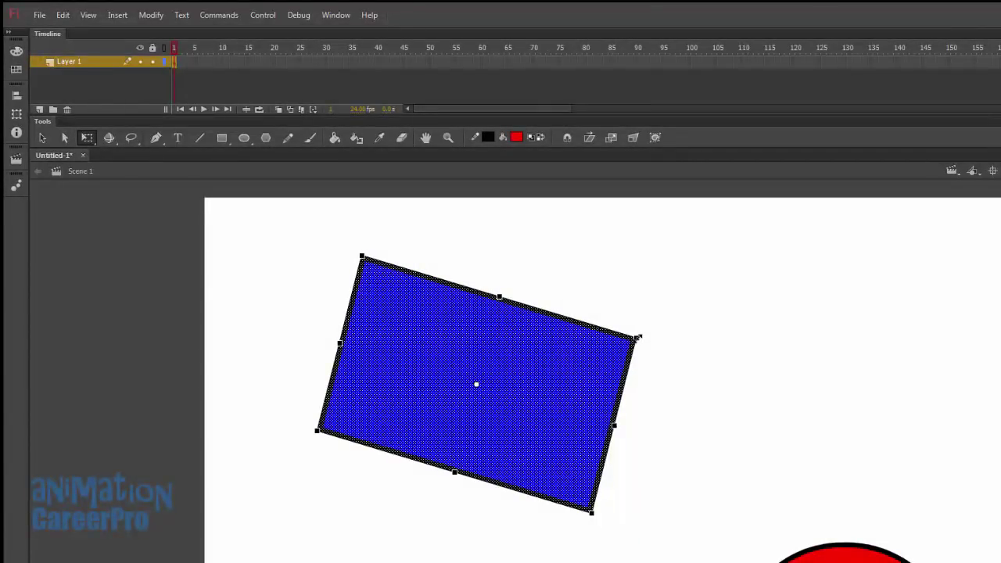
Step: Select a freehand area reaching into the blue rectangle from its upper-right edge with the Lasso tool
click(131, 139)
mouse_move(670, 254)
mouse_down()
mouse_move(626, 257)
mouse_move(563, 339)
mouse_move(462, 355)
mouse_move(467, 382)
mouse_move(493, 390)
mouse_move(573, 372)
mouse_move(607, 343)
mouse_move(614, 321)
mouse_up()
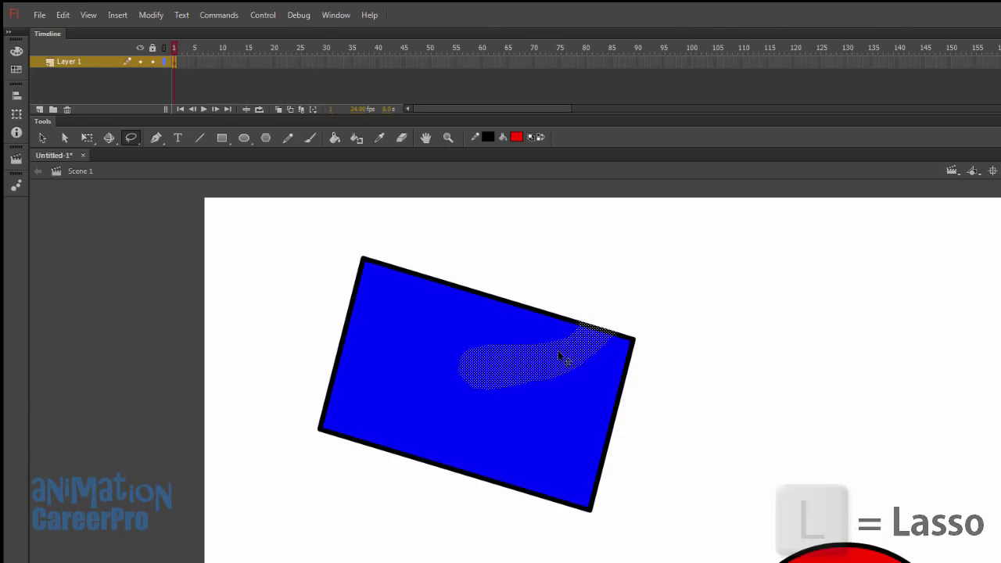
Step: Move the lassoed piece out of the blue rectangle onto the empty stage beside it, and undo the move
key(v)
drag(563, 353, 782, 330)
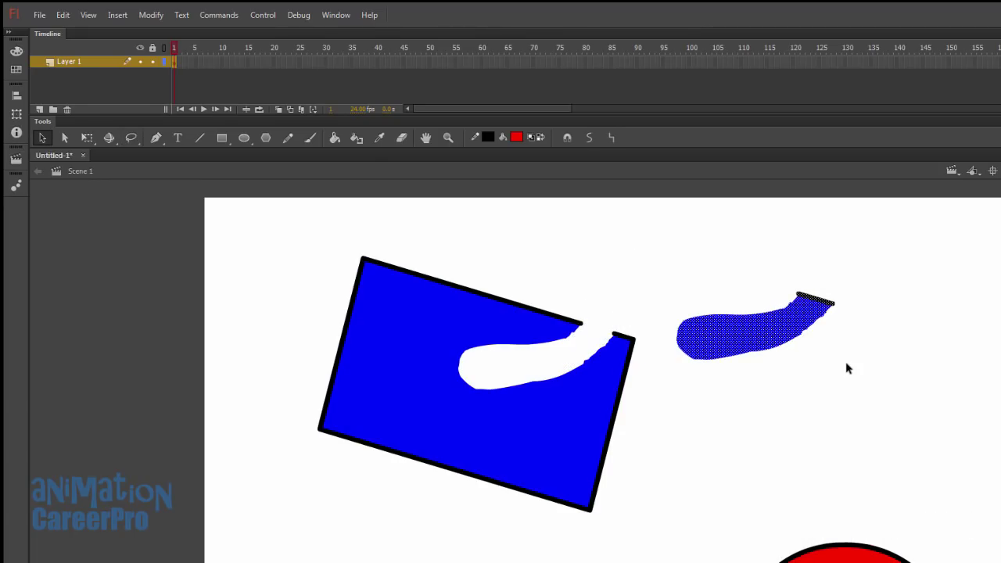
key(ctrl+z)
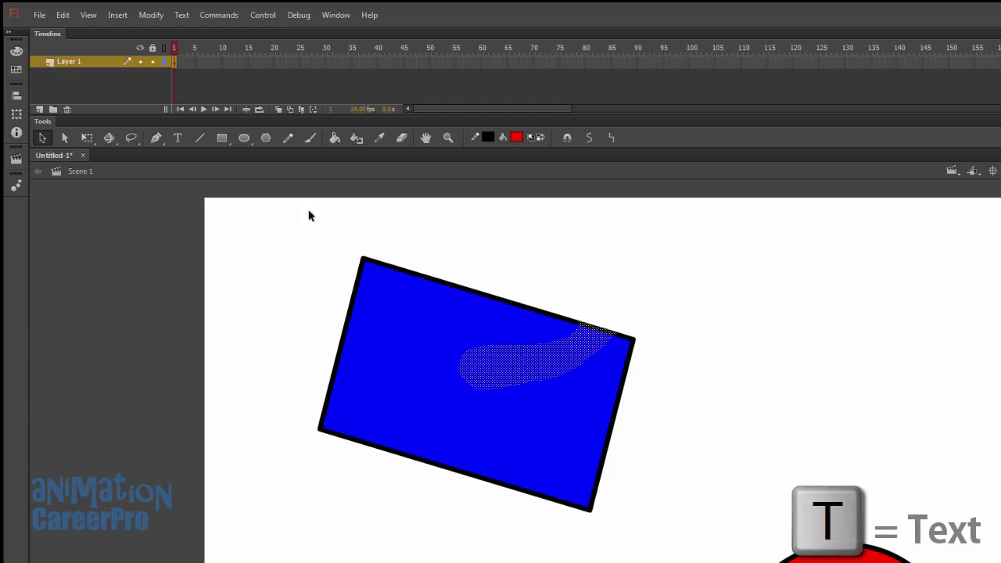
Step: Add the text "textv" on the empty stage to the right of the blue rectangle
key(t)
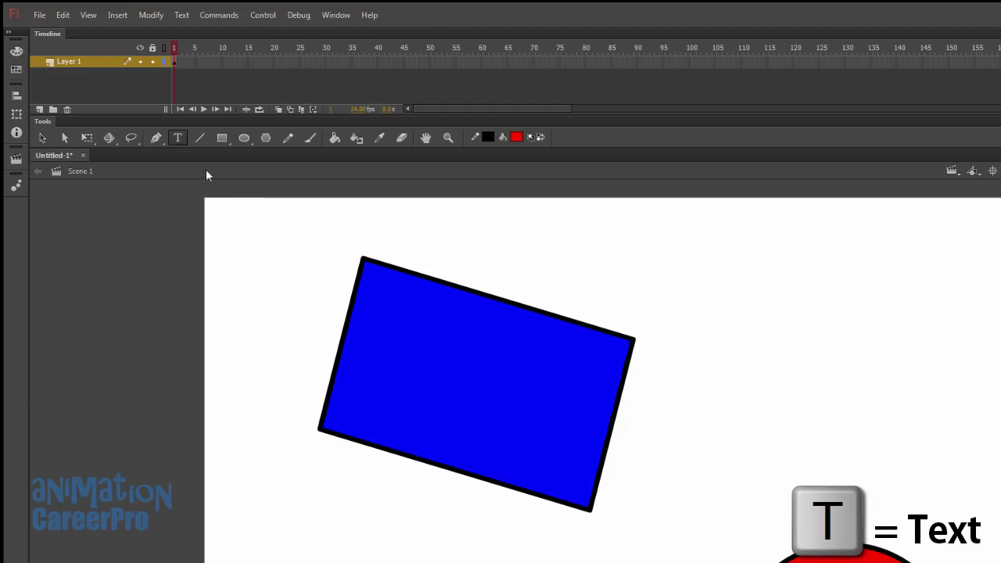
click(733, 294)
text(texxt)
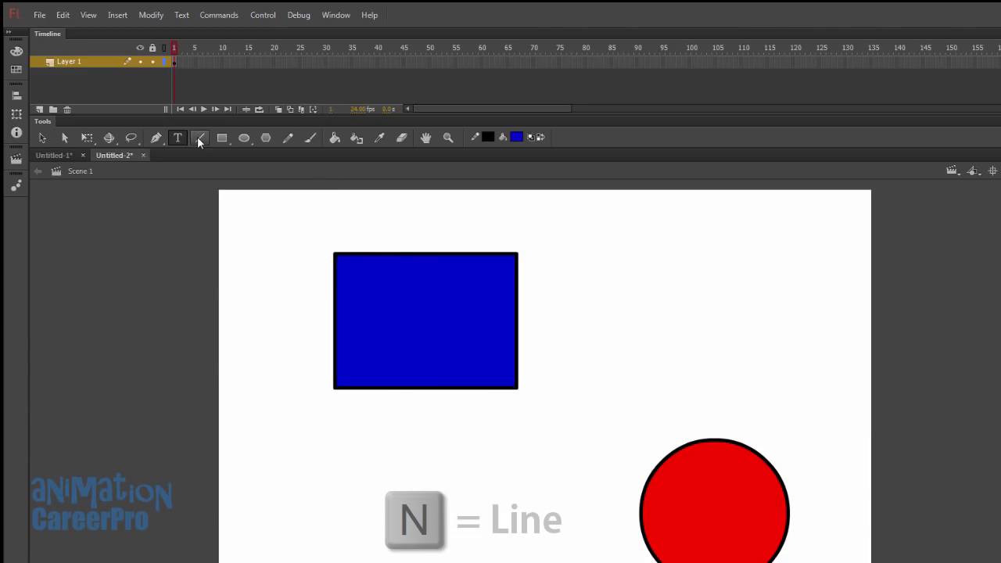
Step: Draw two straight diagonal lines with the Line tool to the right of the blue rectangle
click(196, 138)
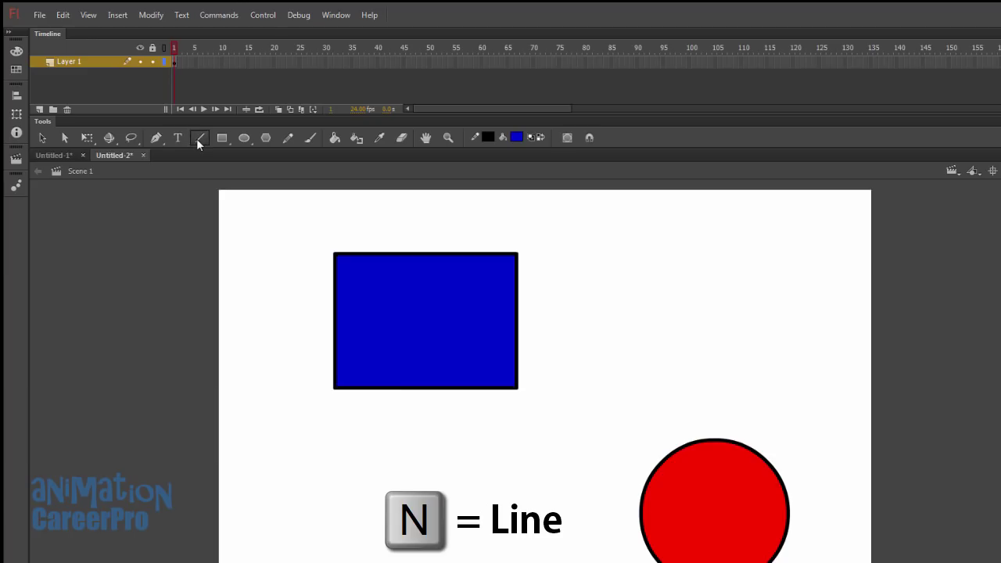
mouse_move(567, 240)
mouse_down()
mouse_move(609, 328)
mouse_move(766, 373)
mouse_up()
drag(718, 241, 818, 349)
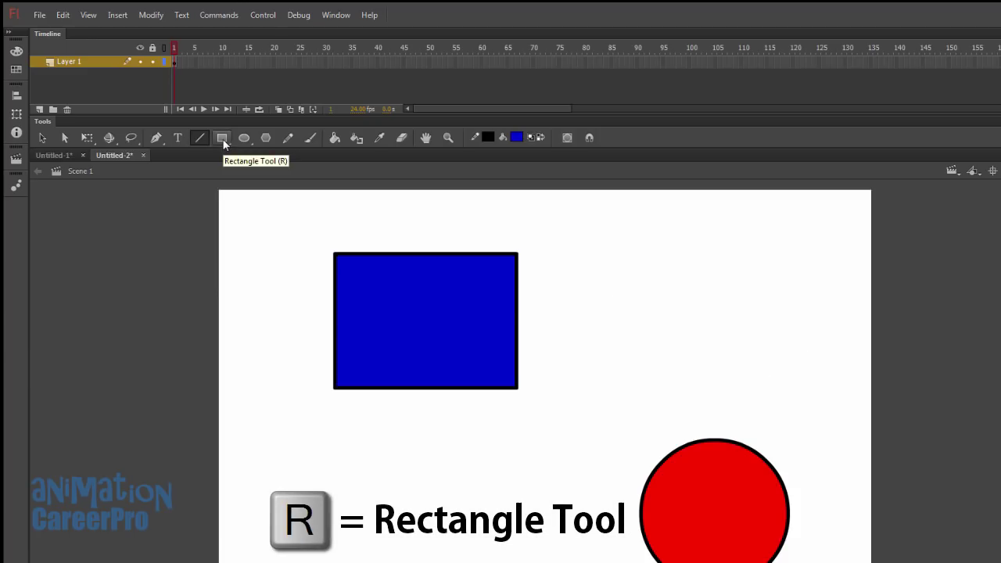
Step: Draw a large square, a small square and a wide rectangle around the existing shapes, and undo all three
click(223, 139)
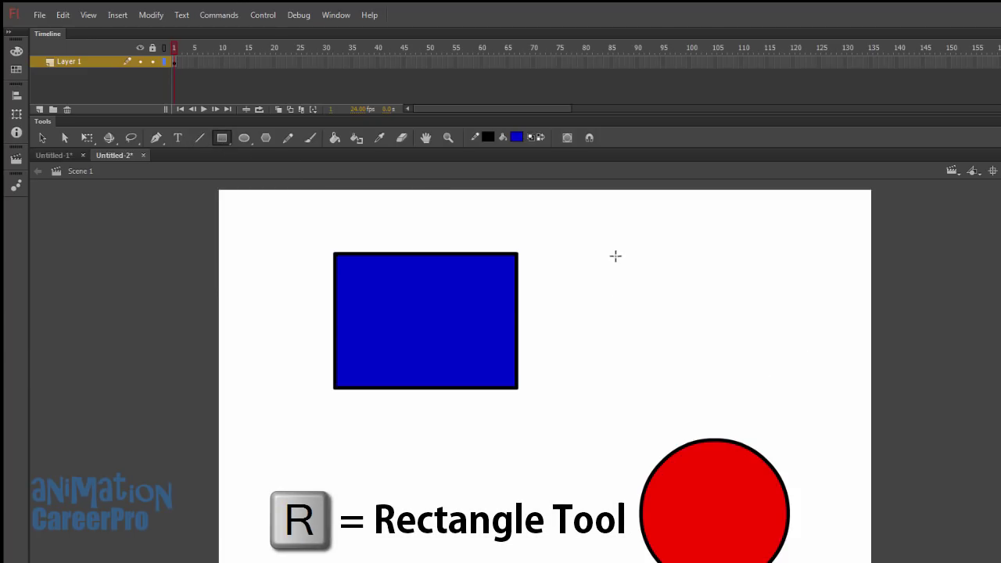
drag(614, 244, 728, 356)
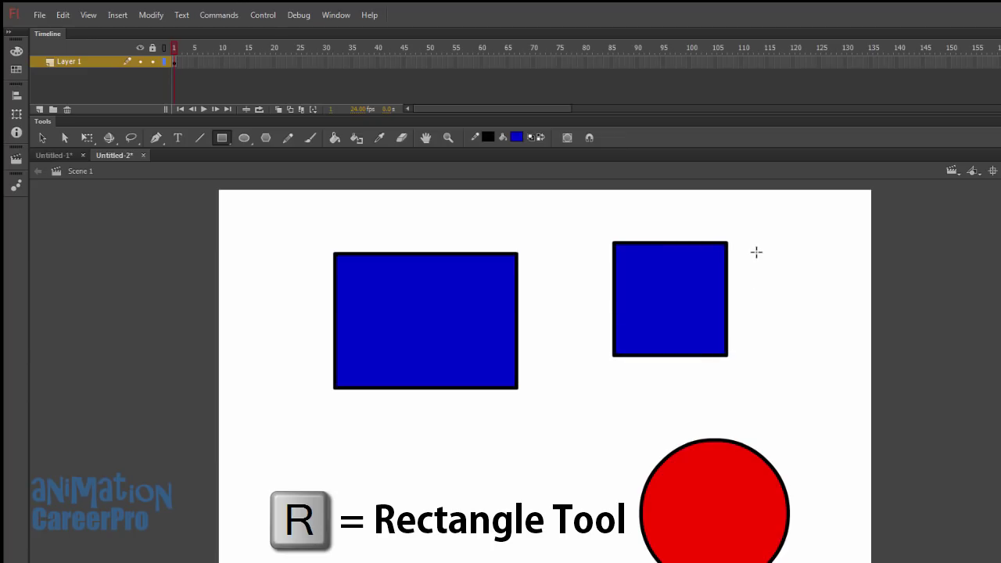
mouse_move(386, 445)
mouse_down()
mouse_move(526, 560)
mouse_move(489, 496)
mouse_move(466, 481)
mouse_up()
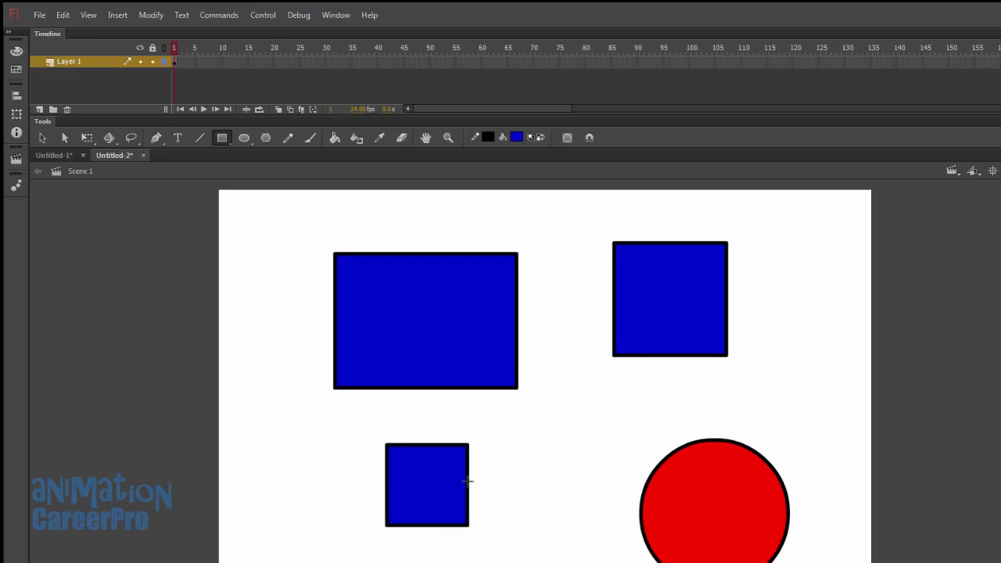
mouse_move(491, 433)
mouse_down()
mouse_move(507, 527)
mouse_move(597, 499)
mouse_move(592, 465)
mouse_move(558, 562)
mouse_move(603, 514)
mouse_move(605, 473)
mouse_up()
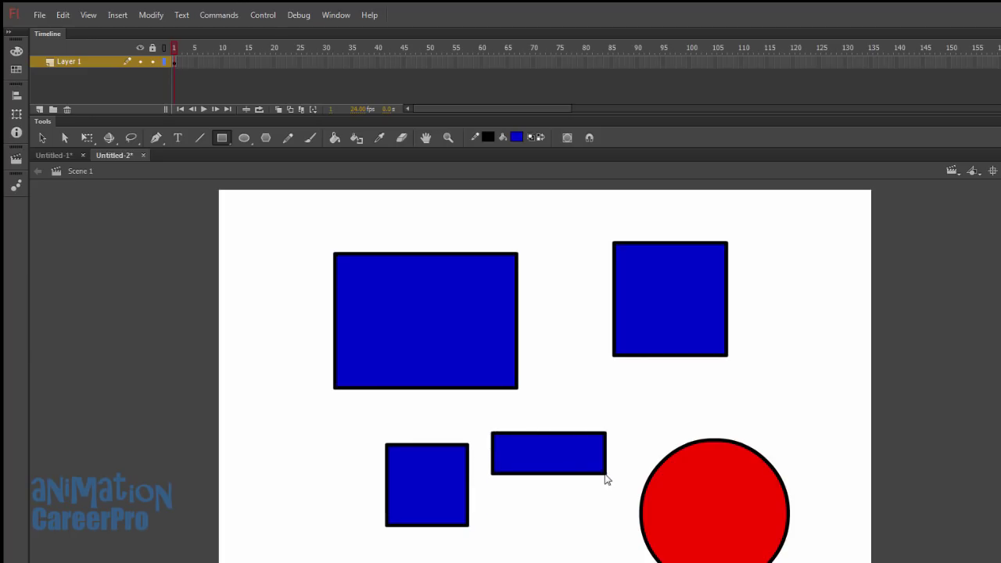
key(ctrl+z)
key(ctrl+z)
key(ctrl+z)
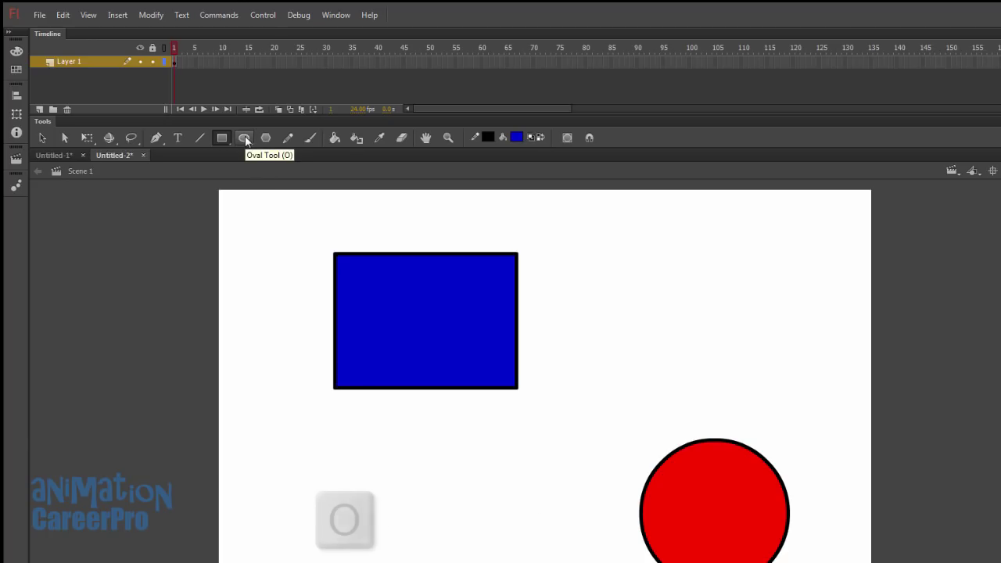
Step: Draw a circle below the blue rectangle and a tall and a wide oval beside it, and undo all three
click(245, 138)
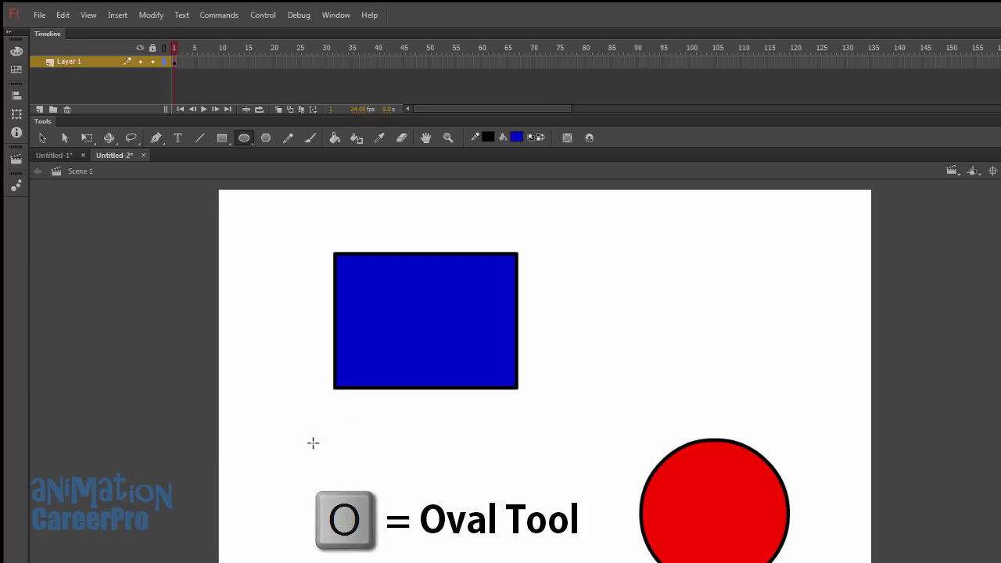
mouse_move(309, 451)
mouse_down()
mouse_move(434, 558)
mouse_move(495, 562)
mouse_move(427, 540)
mouse_move(480, 560)
mouse_move(464, 555)
mouse_up()
drag(584, 244, 643, 380)
drag(684, 308, 811, 367)
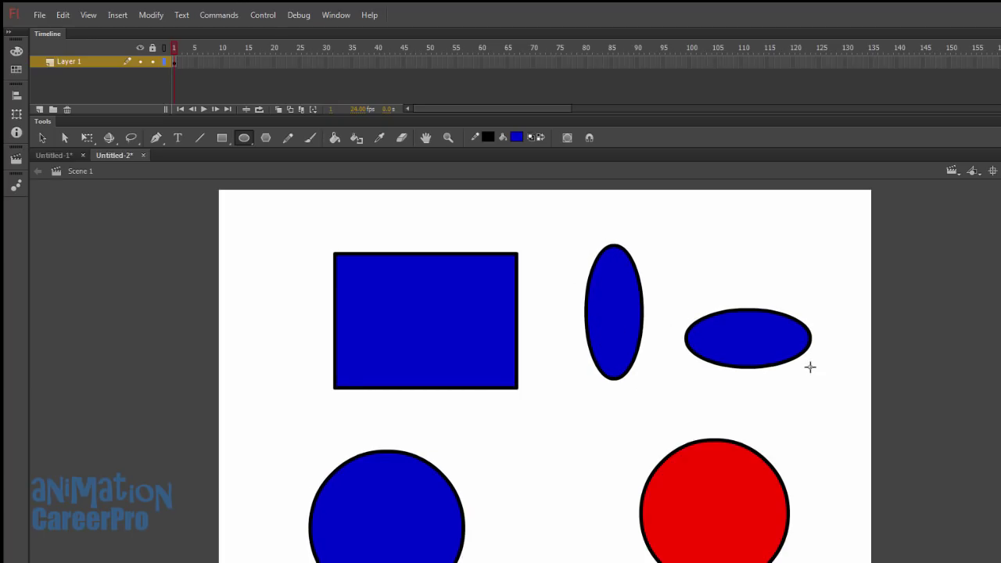
key(ctrl+z)
key(ctrl+z)
key(ctrl+z)
Step: Draw a freehand Pencil line to the right of the blue rectangle, try bending its middle segment, and undo both
click(266, 137)
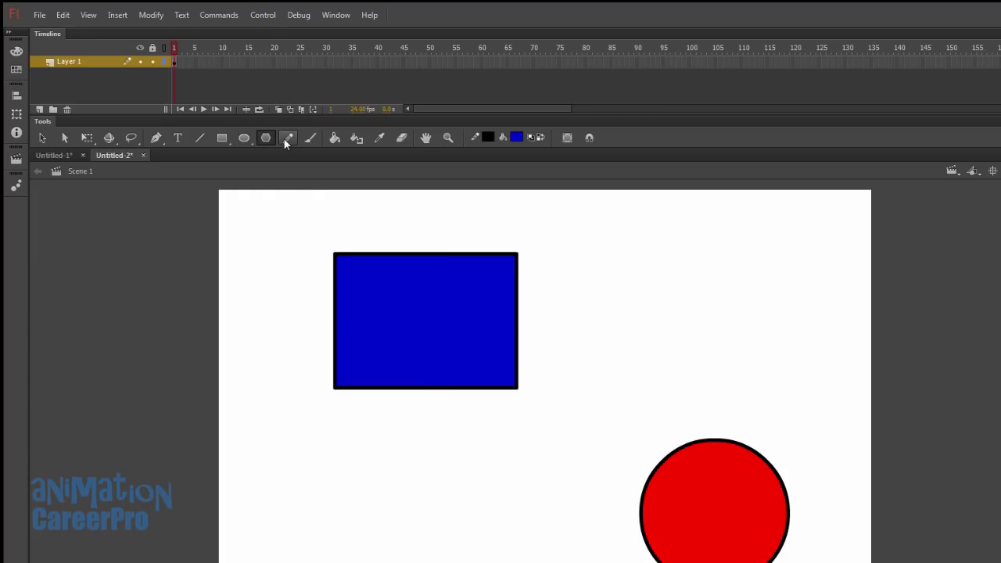
click(287, 140)
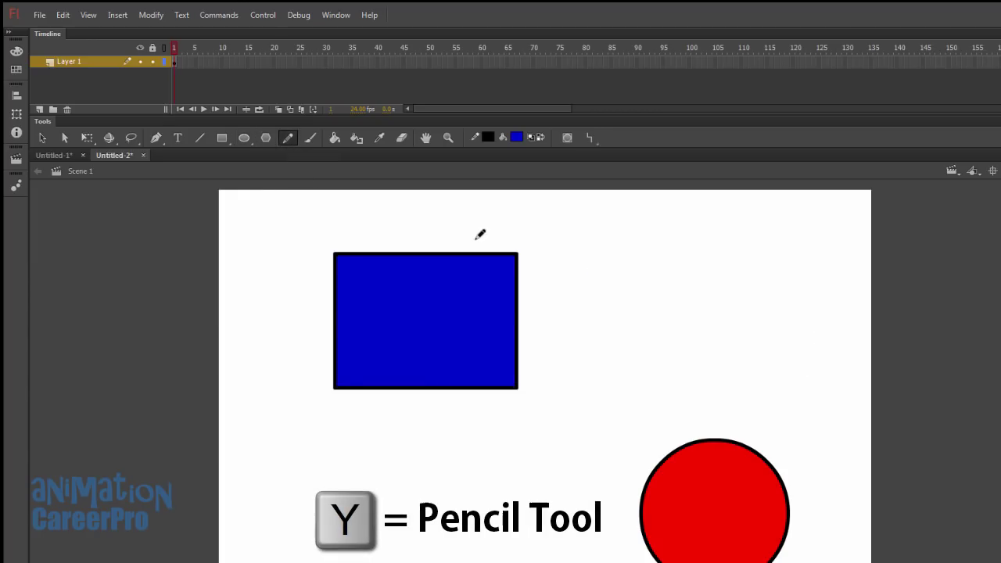
mouse_move(573, 230)
mouse_down()
mouse_move(581, 270)
mouse_move(610, 287)
mouse_move(729, 312)
mouse_move(779, 348)
mouse_move(805, 413)
mouse_up()
key(v)
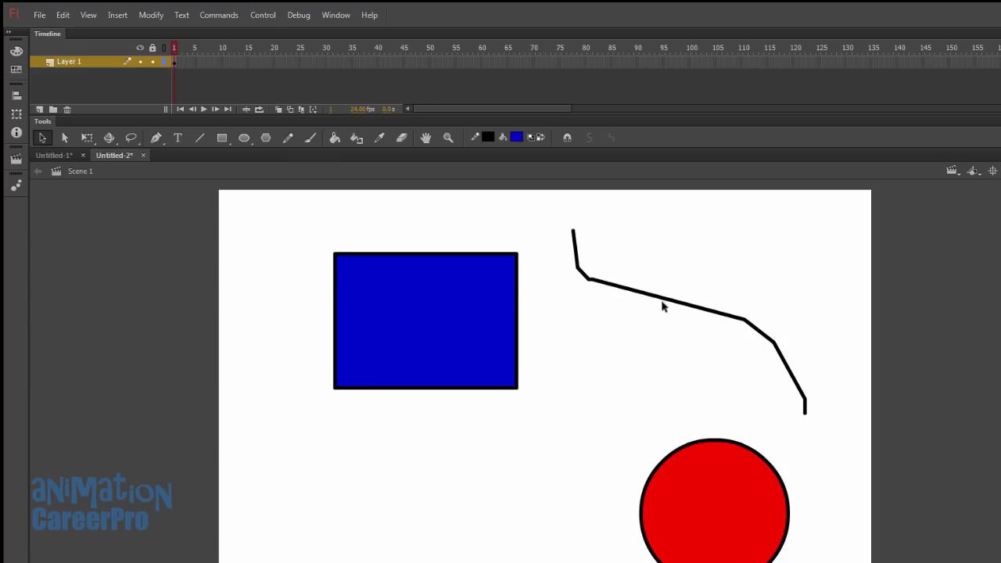
drag(662, 308, 665, 330)
key(ctrl+z)
key(ctrl+z)
Step: Paint a red wavy Brush stroke below the text and a closed loop beside it, and fill the loop with red
key(b)
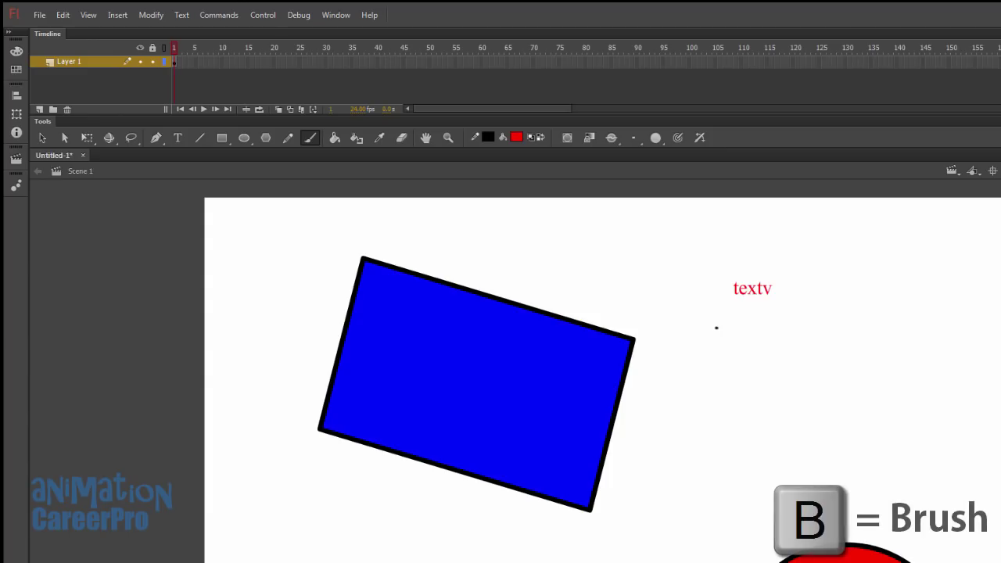
mouse_move(704, 317)
mouse_down()
mouse_move(714, 356)
mouse_move(785, 392)
mouse_move(850, 403)
mouse_move(925, 442)
mouse_move(955, 478)
mouse_up()
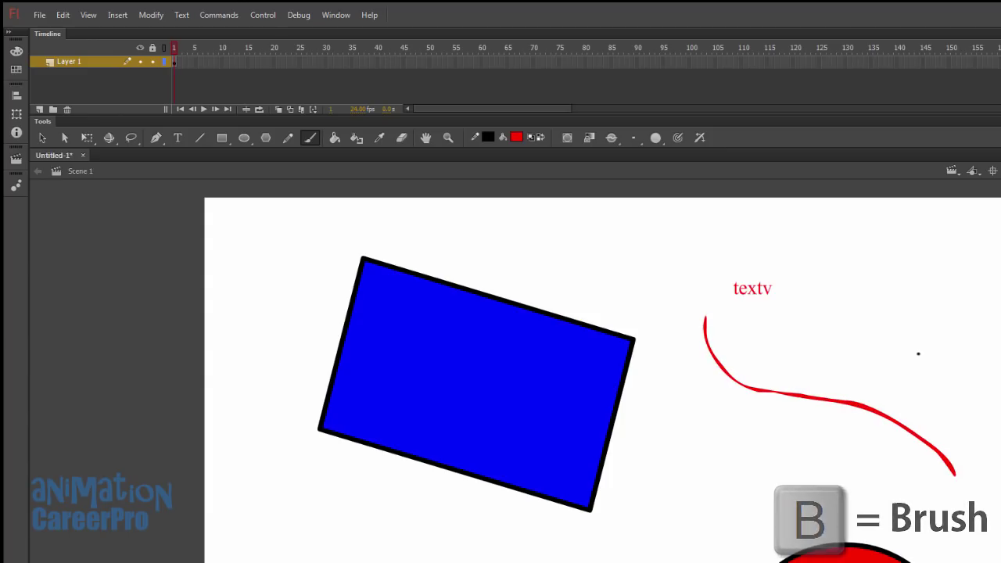
mouse_move(905, 261)
mouse_down()
mouse_move(868, 278)
mouse_move(882, 340)
mouse_move(968, 350)
mouse_move(958, 262)
mouse_move(896, 254)
mouse_move(893, 280)
mouse_up()
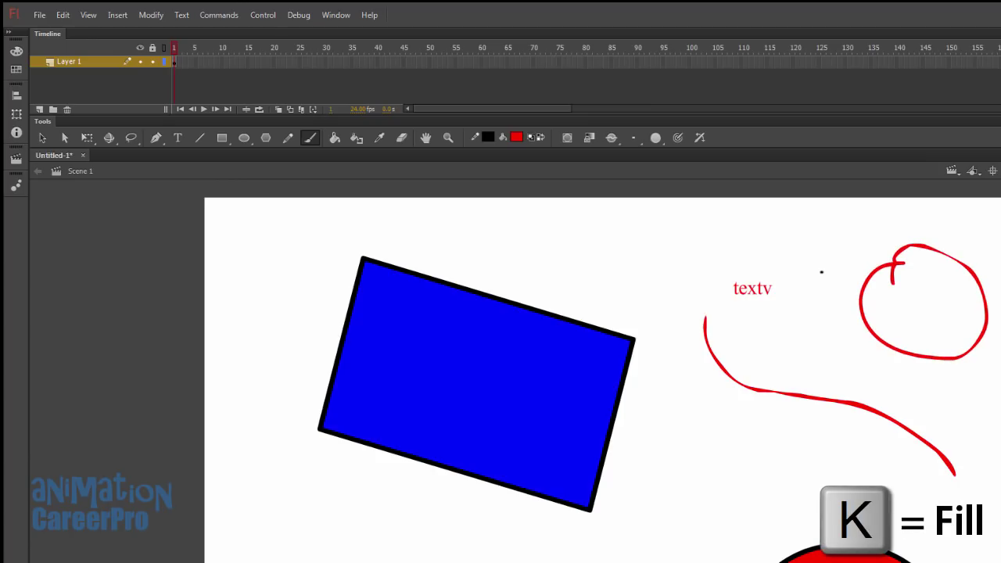
key(k)
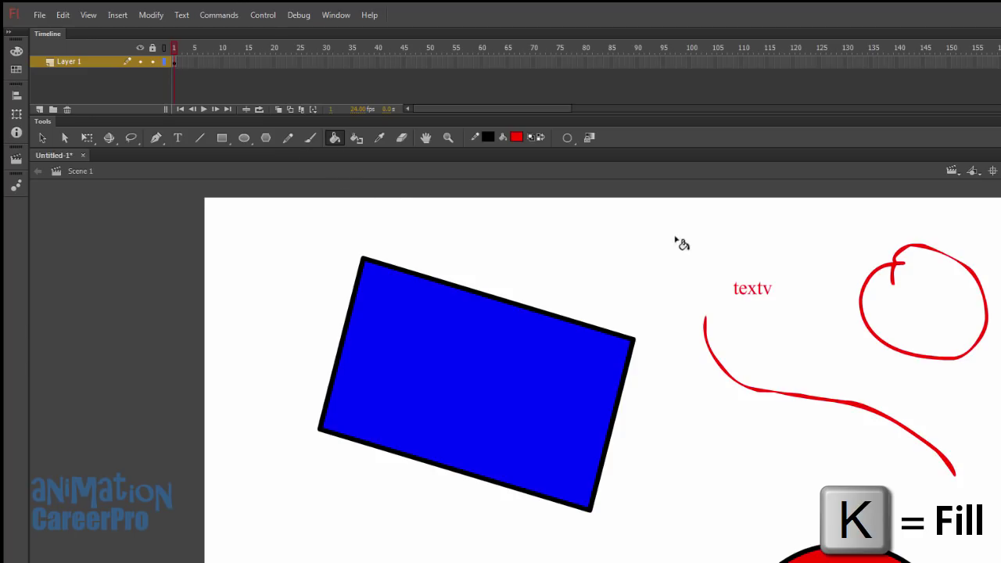
click(905, 306)
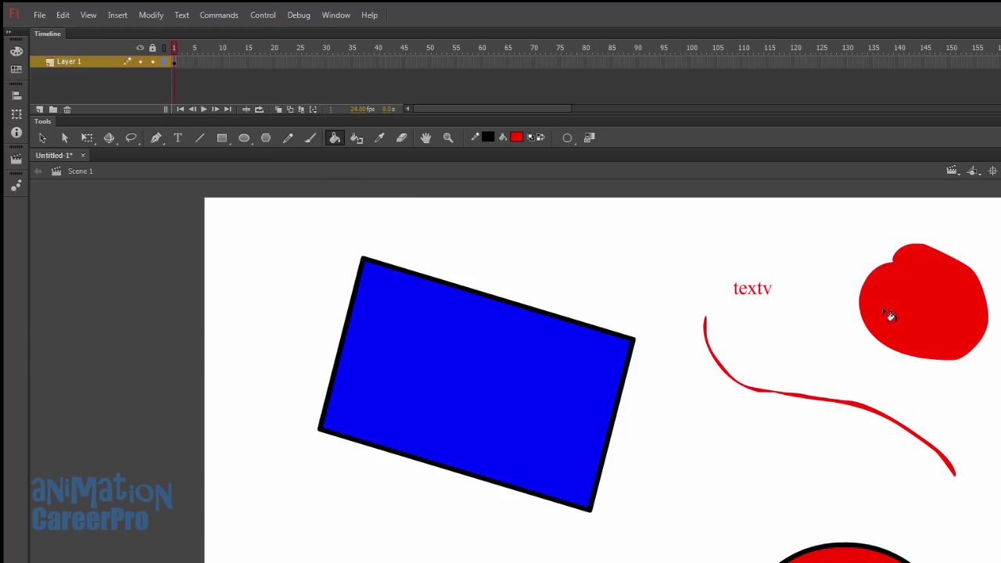
Step: Sample the red circle's fill with the Eyedropper and apply it to the blue rectangle
drag(780, 393, 731, 312)
click(379, 139)
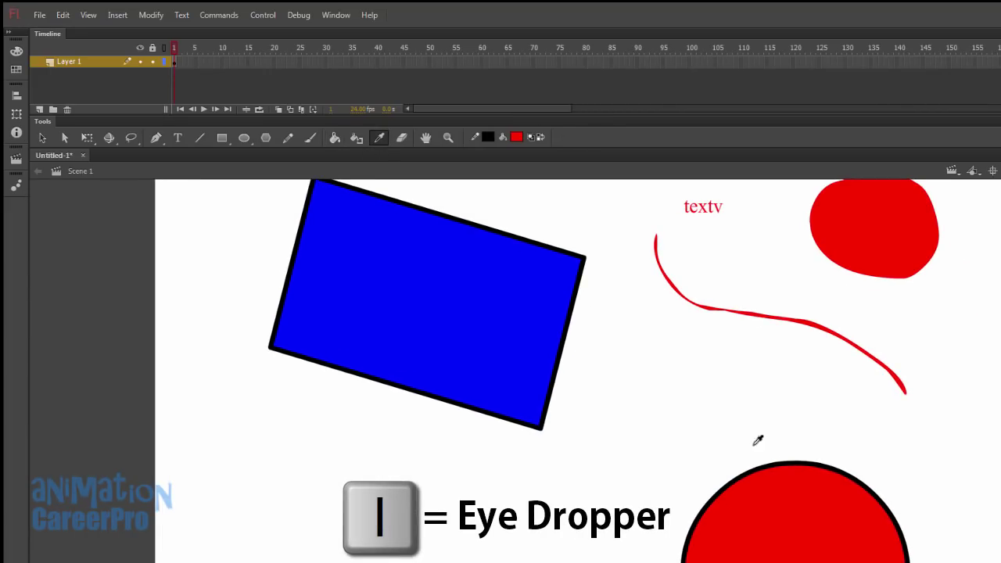
click(795, 496)
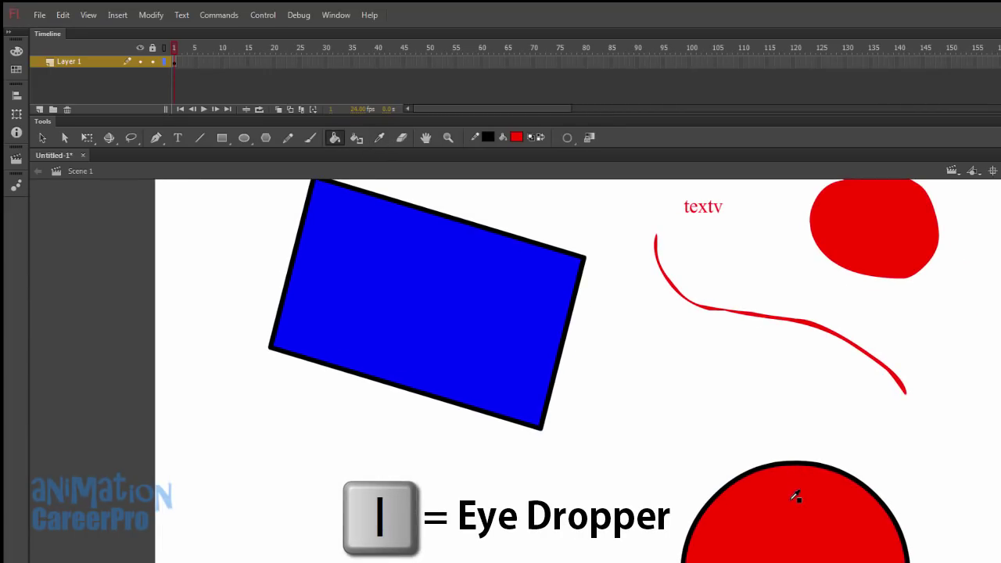
click(499, 312)
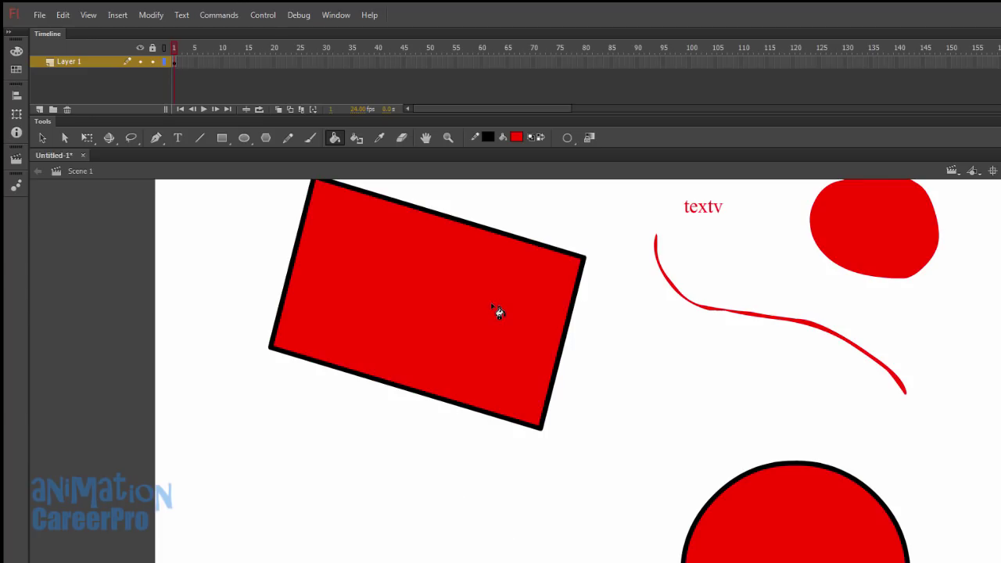
Step: Erase a curved path through the red rectangle from its upper edge to its right edge, and undo the erasing
key(e)
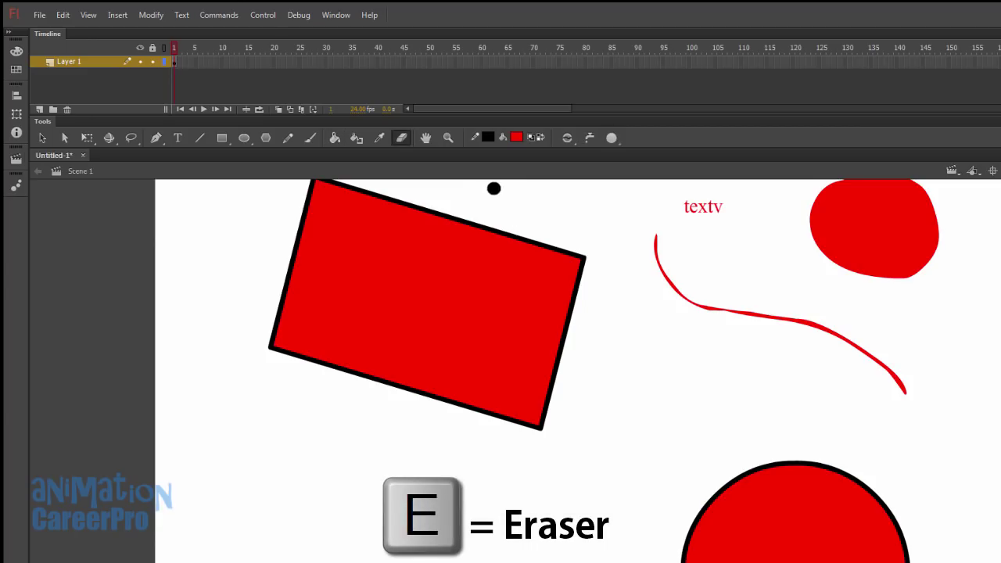
mouse_move(490, 192)
mouse_down()
mouse_move(454, 232)
mouse_move(537, 331)
mouse_move(573, 422)
mouse_up()
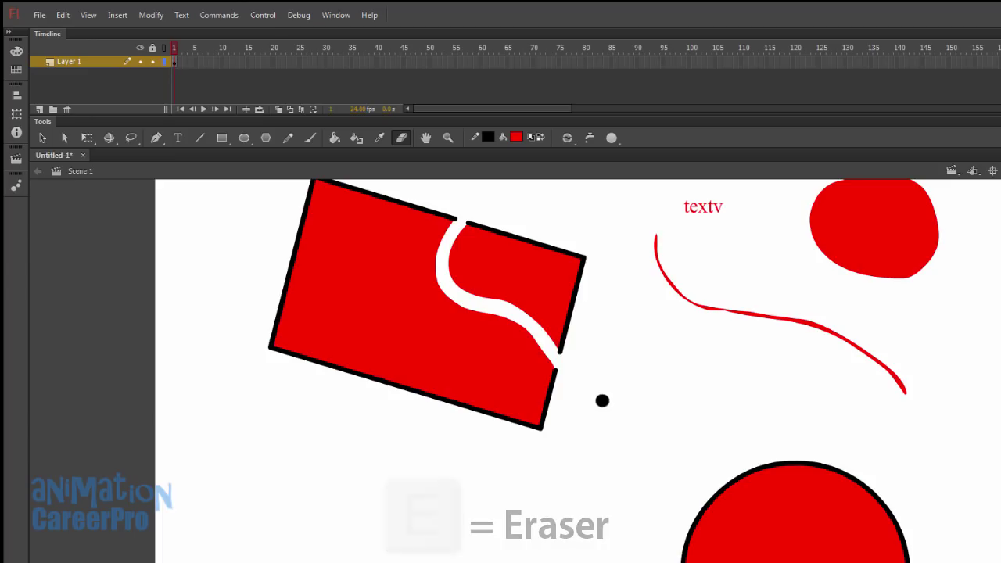
key(ctrl+z)
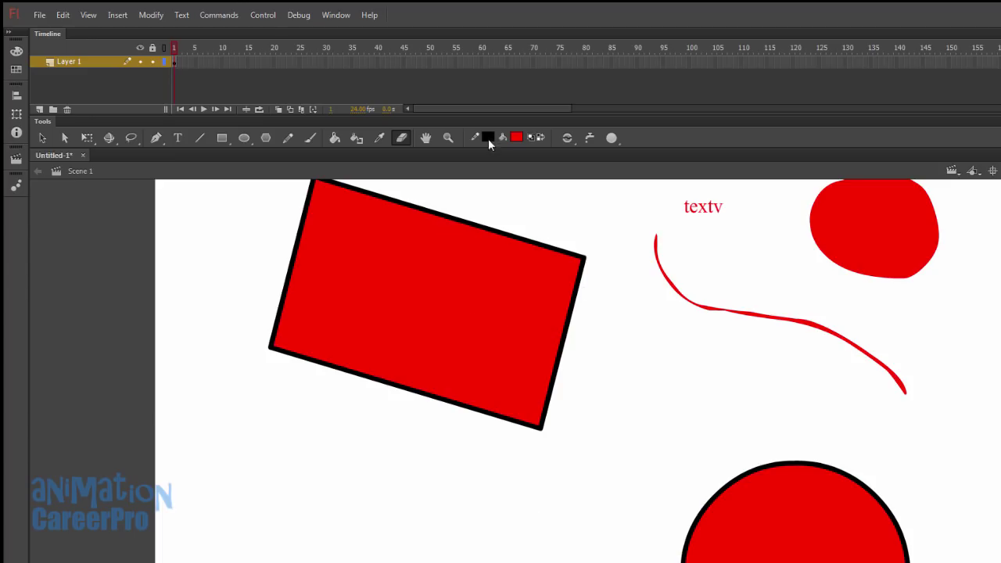
Step: Select the rectangle's upper edge and set its stroke colour to red (#FF0000)
click(488, 139)
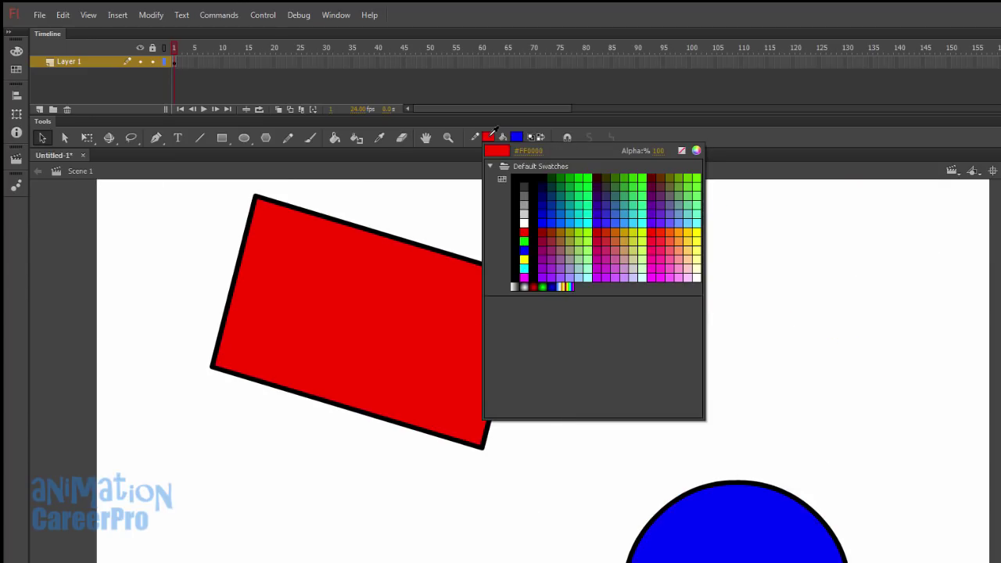
click(490, 138)
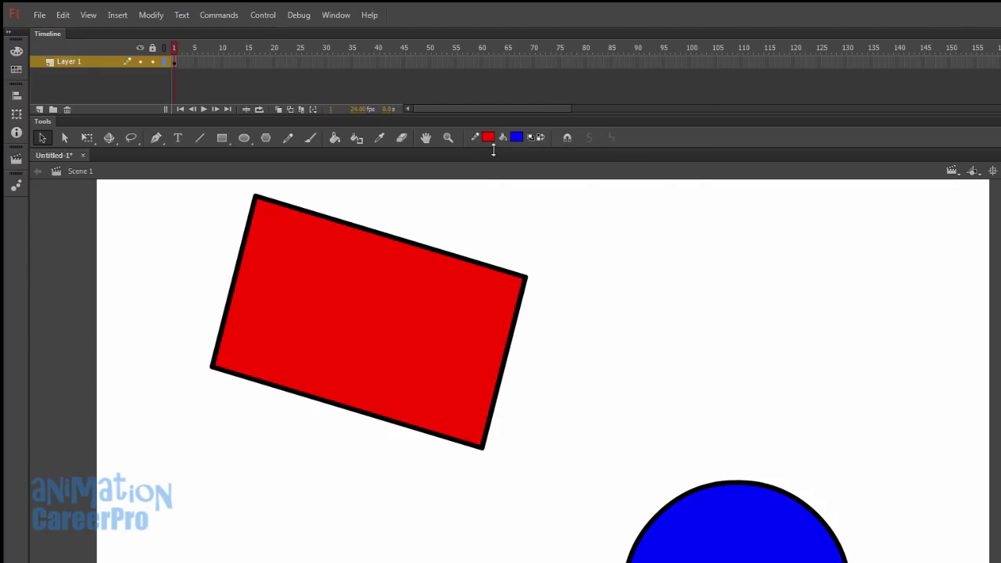
click(508, 274)
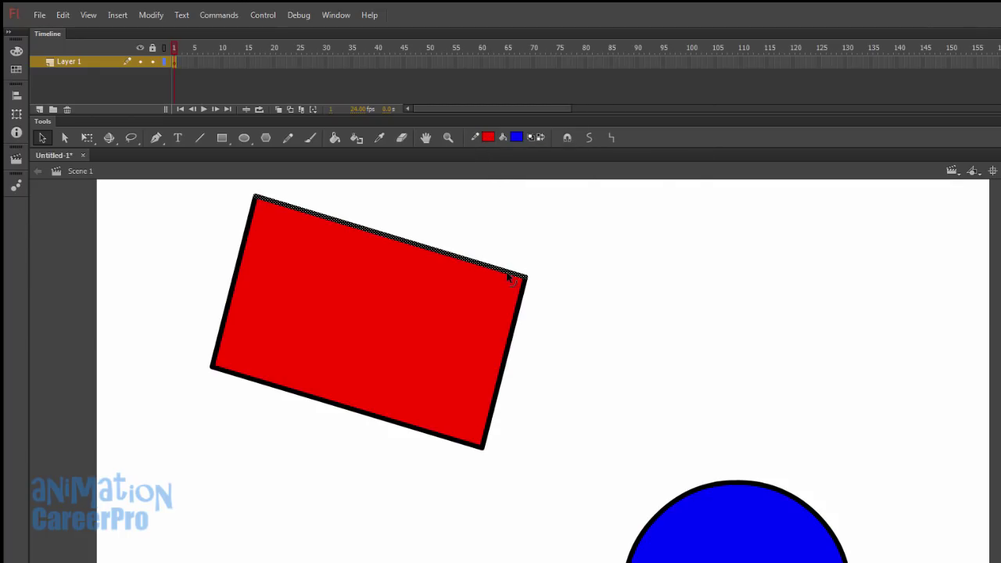
click(489, 138)
click(494, 153)
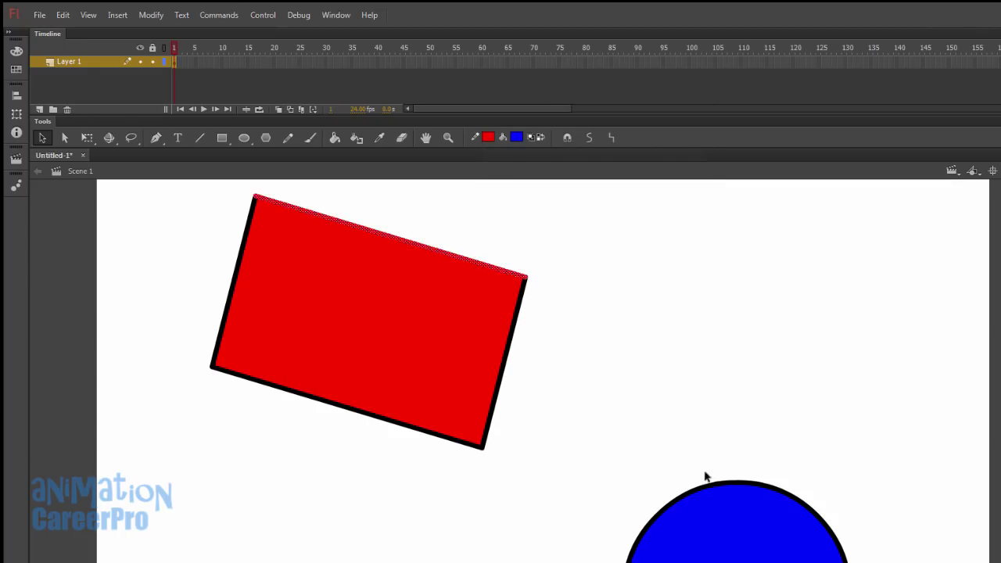
Step: Select the blue circle's fill and set its fill colour to yellow
click(718, 505)
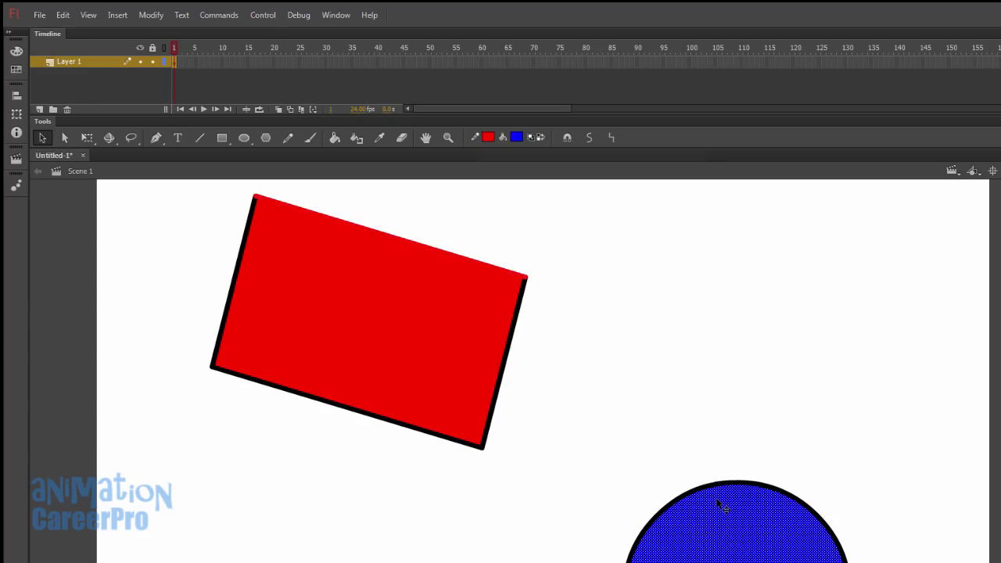
click(516, 138)
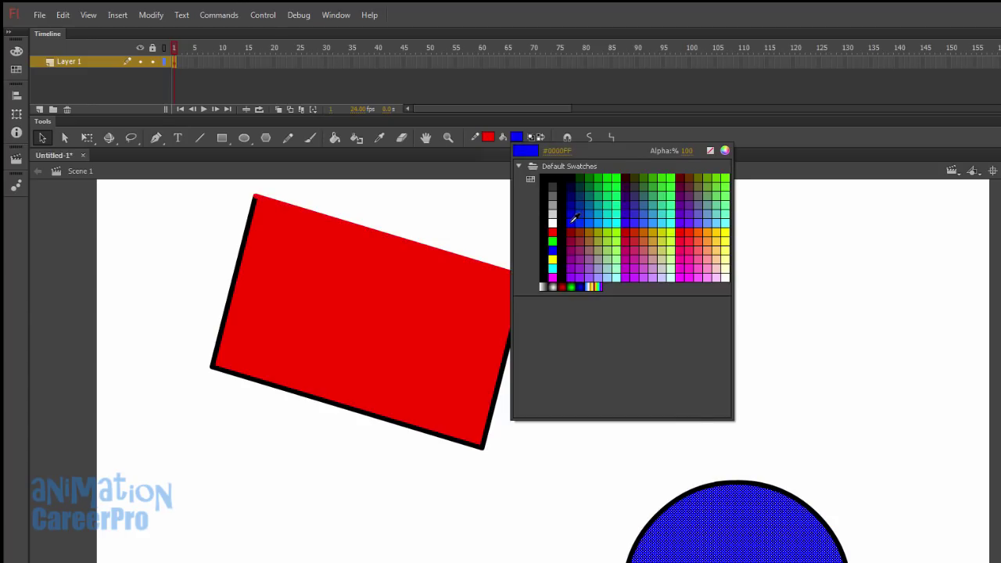
click(553, 259)
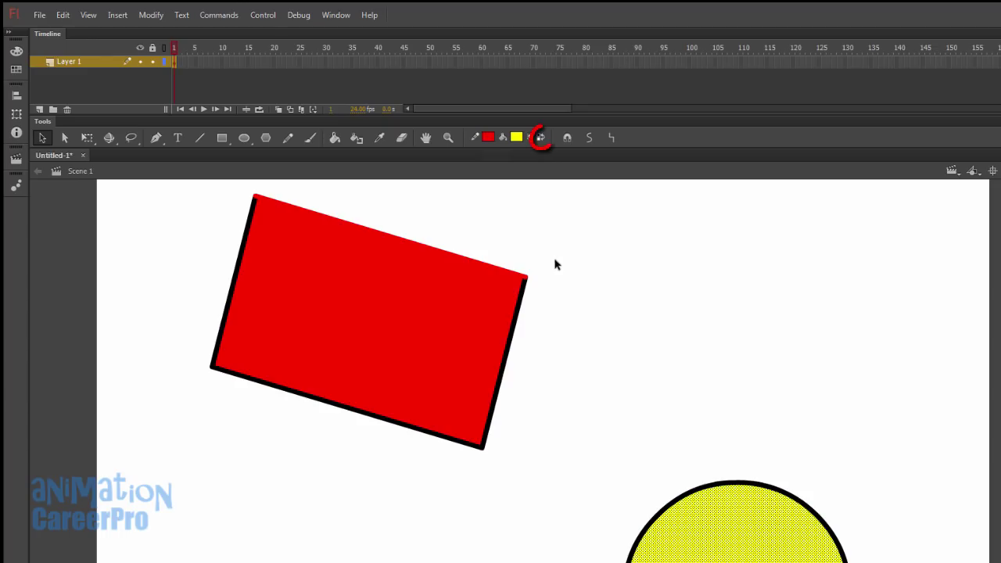
Step: Turn on Snap to Objects for the Selection tool
click(568, 138)
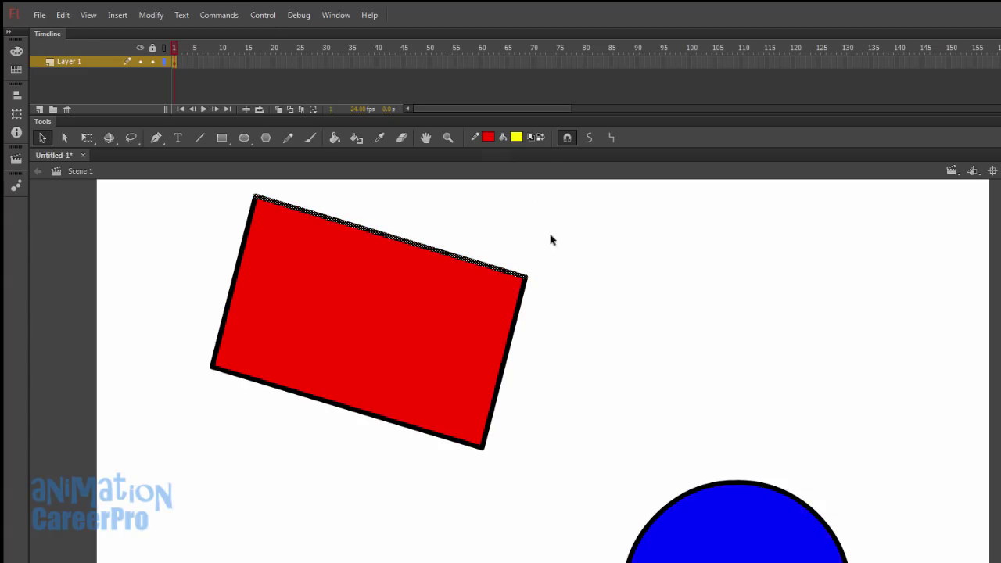
Step: Select the whole red rectangle with its outline and flatten it vertically with the Free Transform tool
mouse_move(643, 217)
mouse_down()
mouse_move(148, 462)
mouse_move(157, 442)
mouse_up()
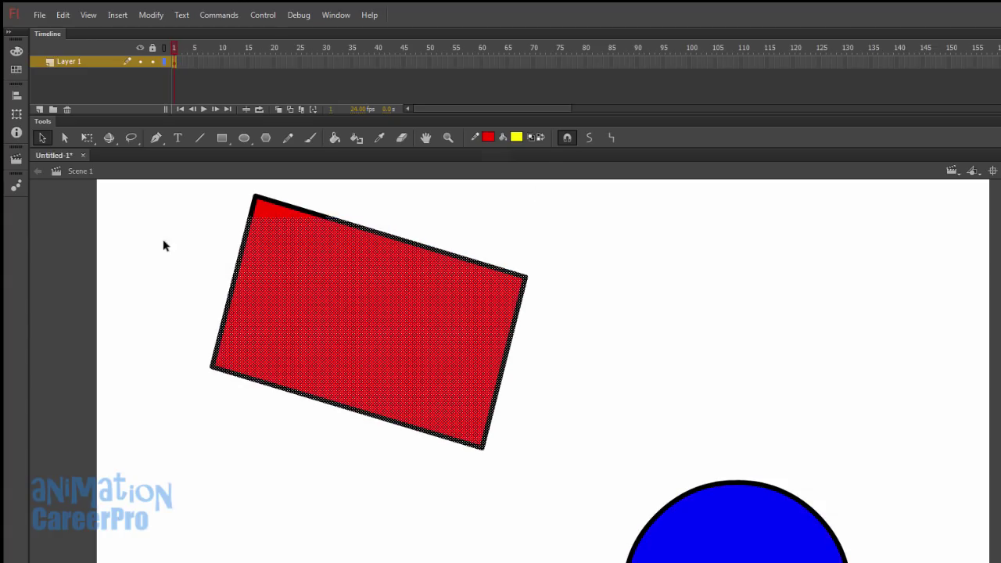
drag(164, 188, 561, 447)
key(q)
drag(369, 194, 368, 289)
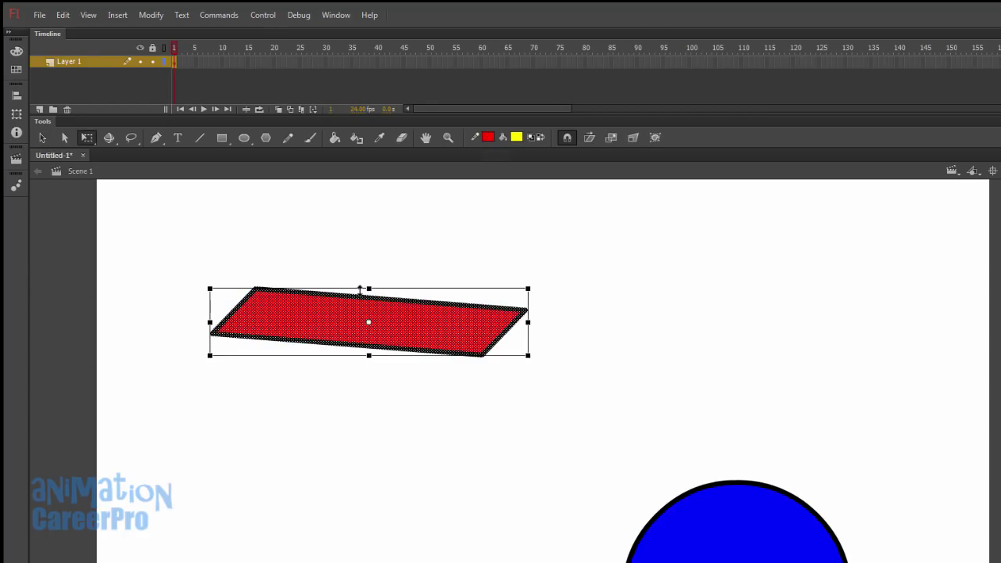
Step: Rotate the flattened rectangle counter-clockwise and stretch it taller, to about 171 by 109 px
drag(537, 292, 493, 250)
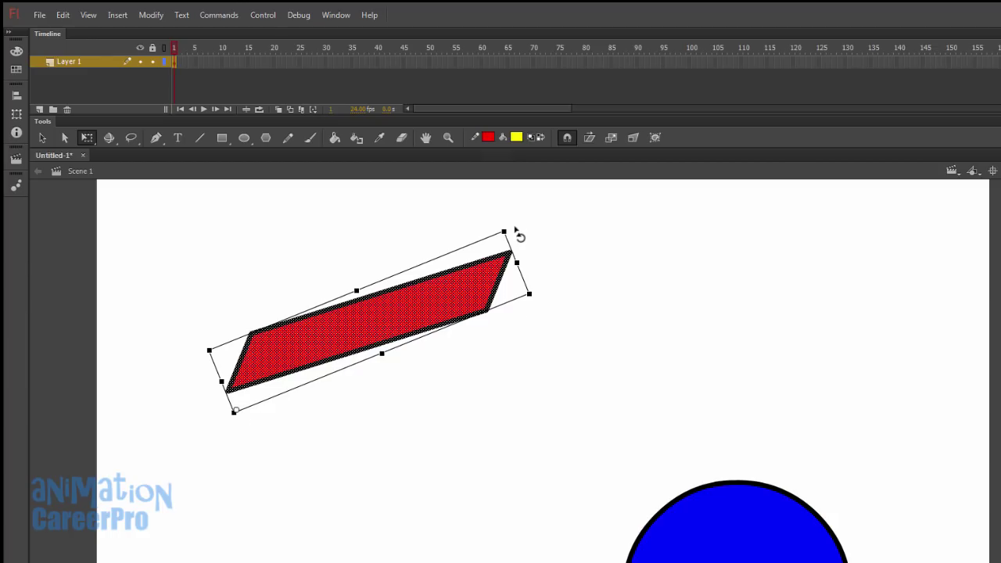
mouse_move(515, 228)
mouse_down()
mouse_move(518, 436)
mouse_move(462, 284)
mouse_move(494, 418)
mouse_move(473, 351)
mouse_move(512, 235)
mouse_up()
drag(536, 285, 572, 334)
click(567, 138)
drag(382, 354, 392, 410)
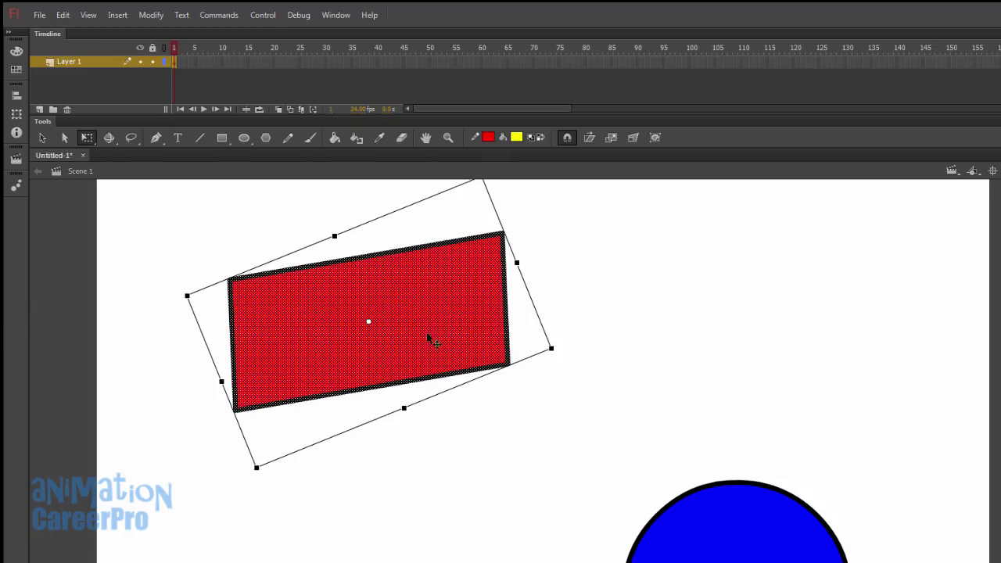
Step: Set the rectangle's fill colour to pink (#FF64BF) and undo the change
click(7, 27)
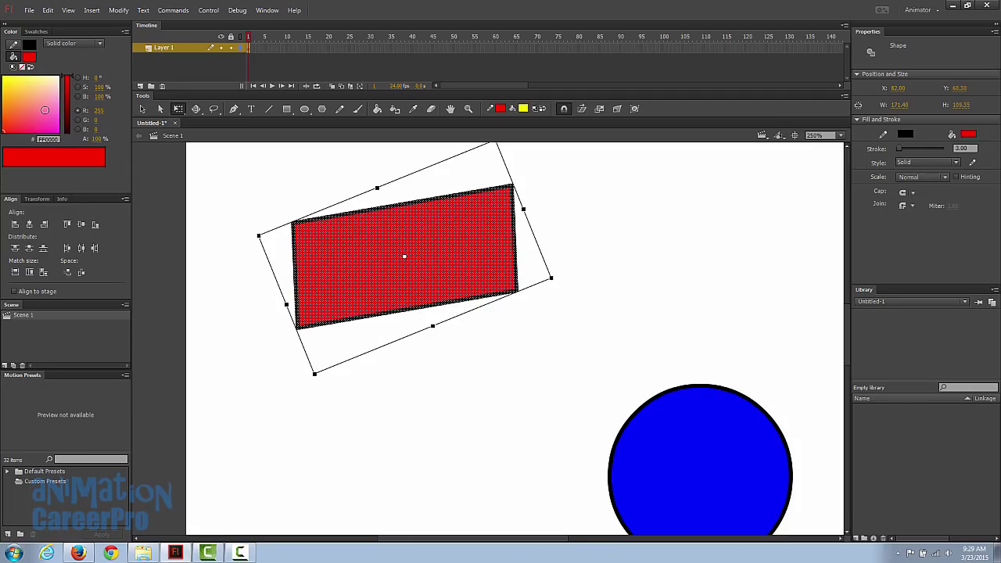
click(45, 110)
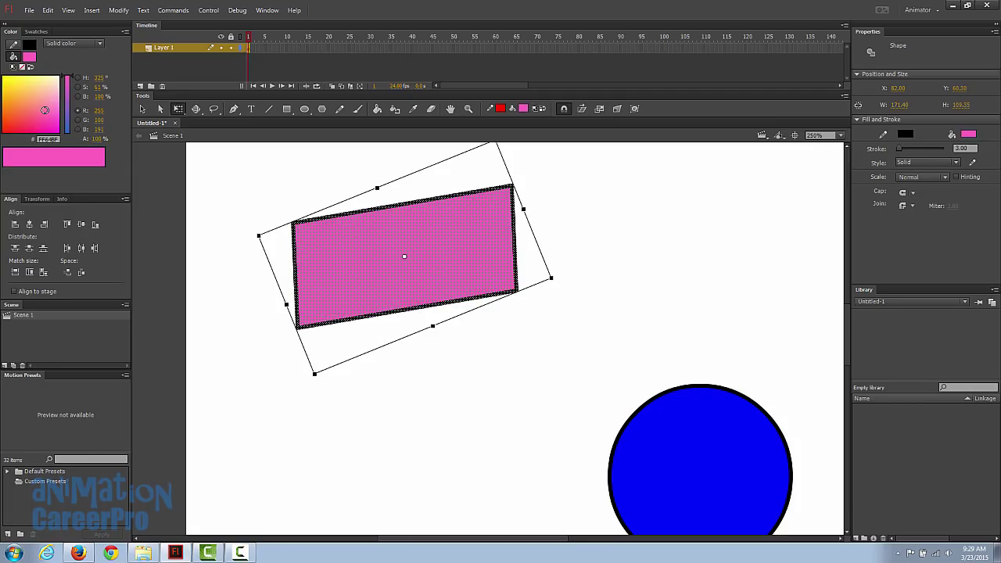
key(ctrl+z)
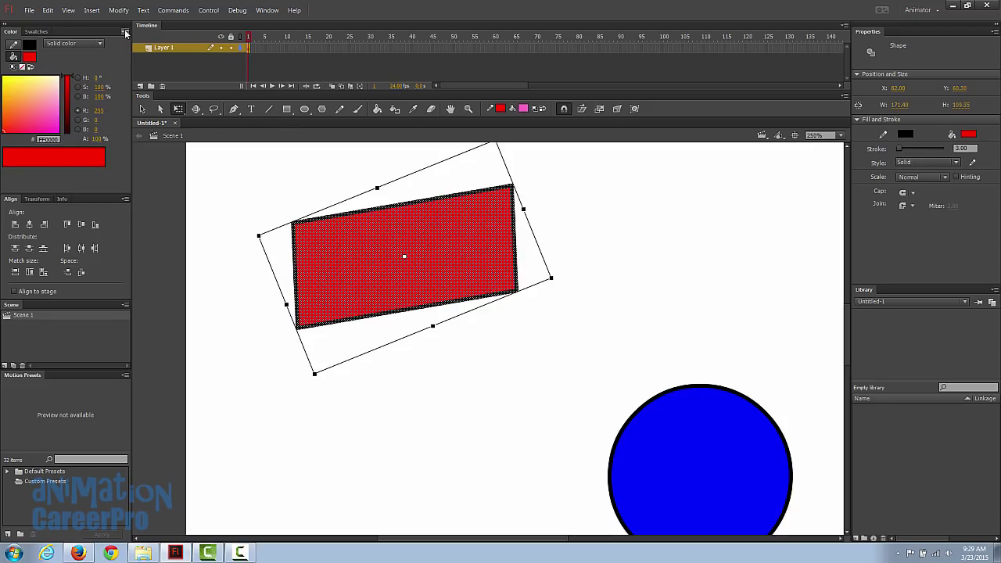
Step: Examine the default colour swatches and check the list of panels that can be shown
click(36, 31)
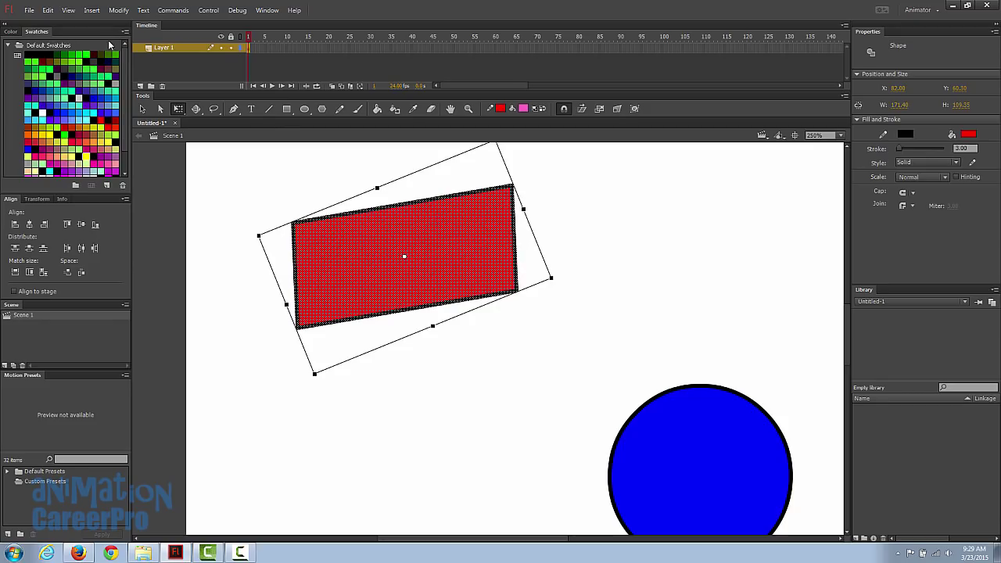
click(5, 24)
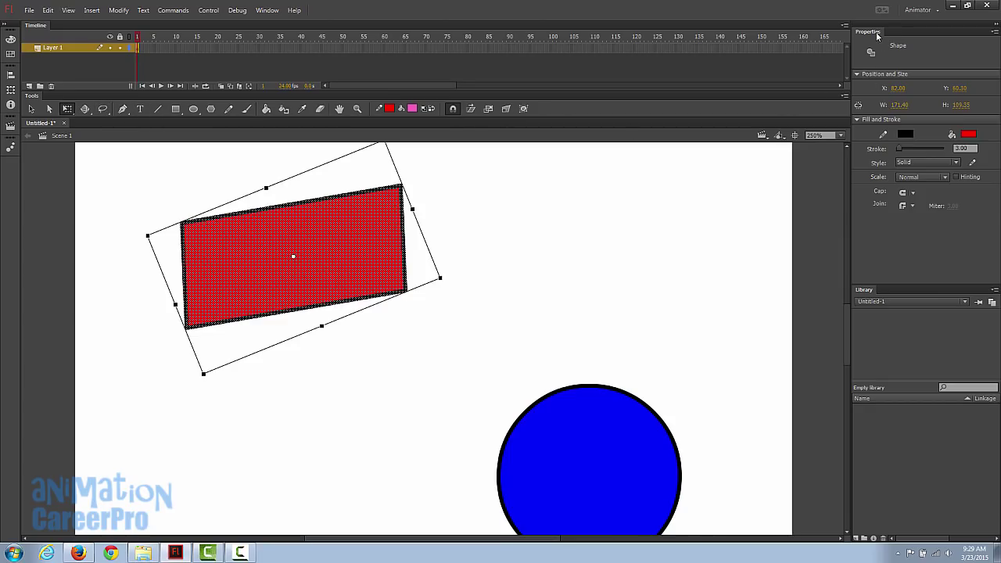
click(266, 10)
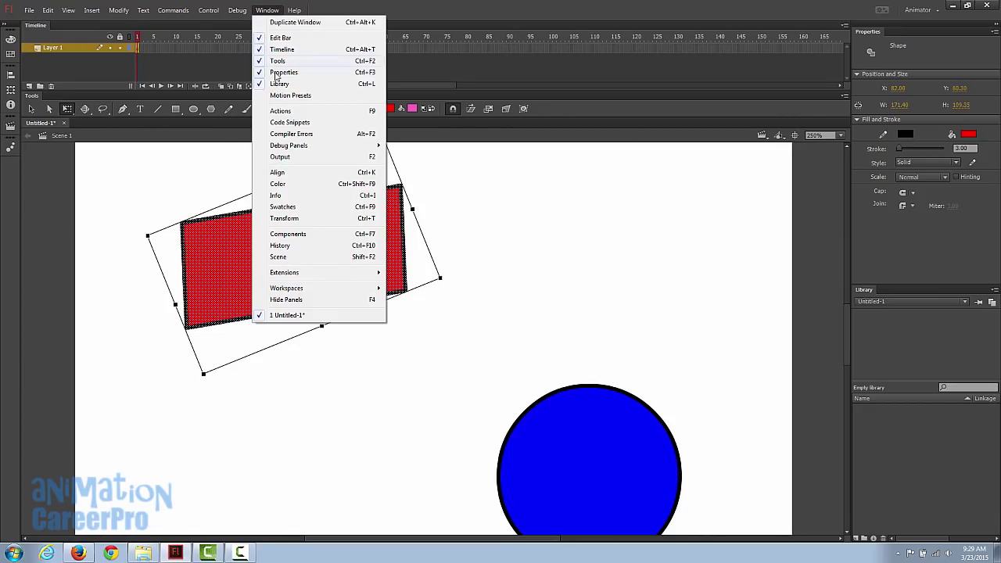
click(868, 37)
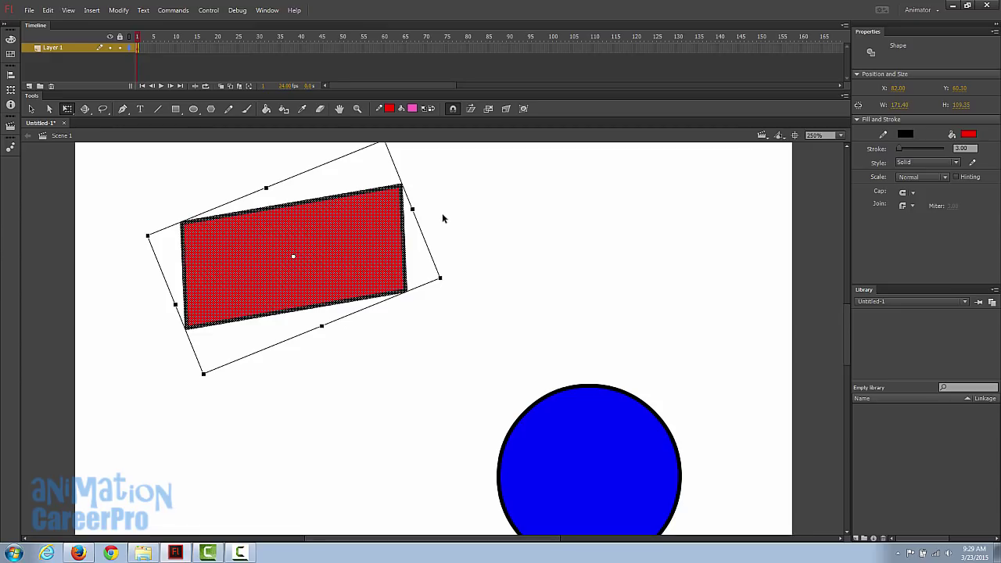
Step: Select only the rectangle's fill and set its fill colour to yellow in its properties
click(472, 219)
click(375, 225)
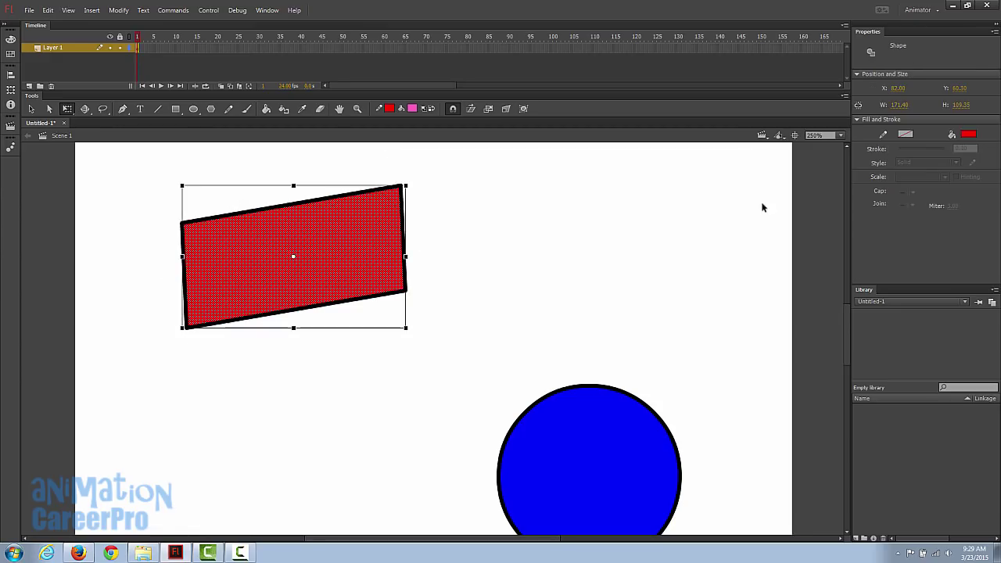
click(968, 134)
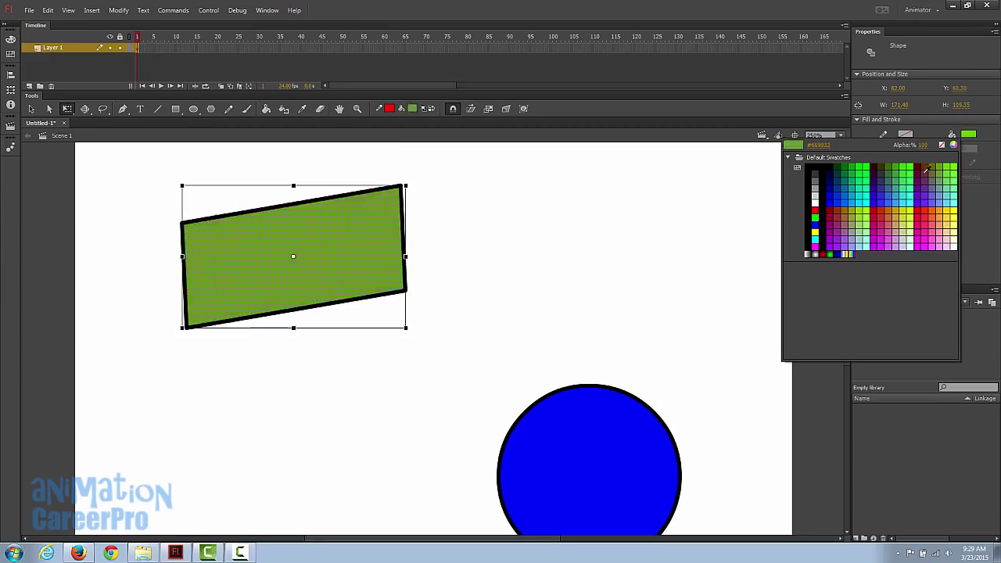
click(953, 214)
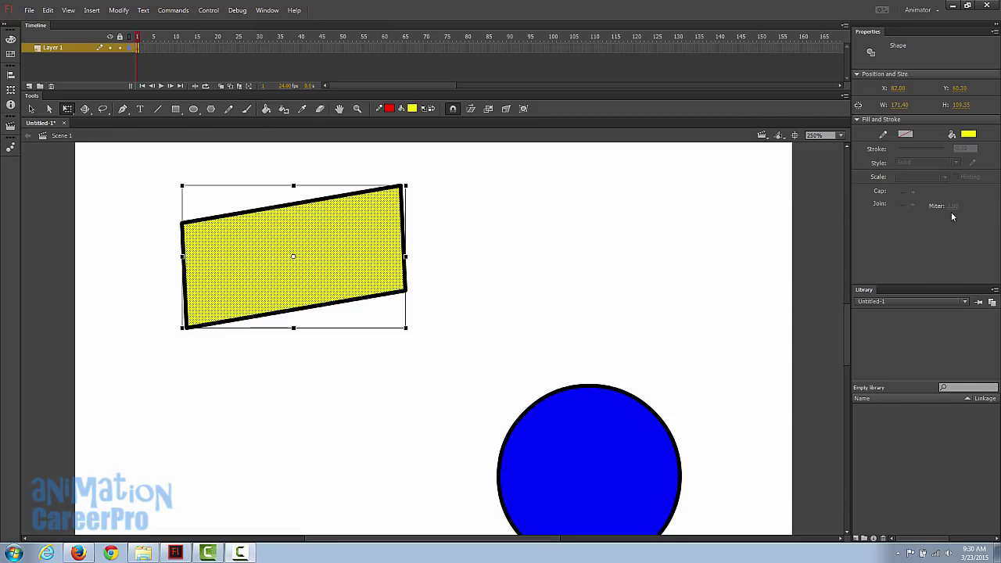
Step: Inspect the X and Y position of the yellow rectangle's fill relative to the whole stage
click(901, 88)
click(957, 89)
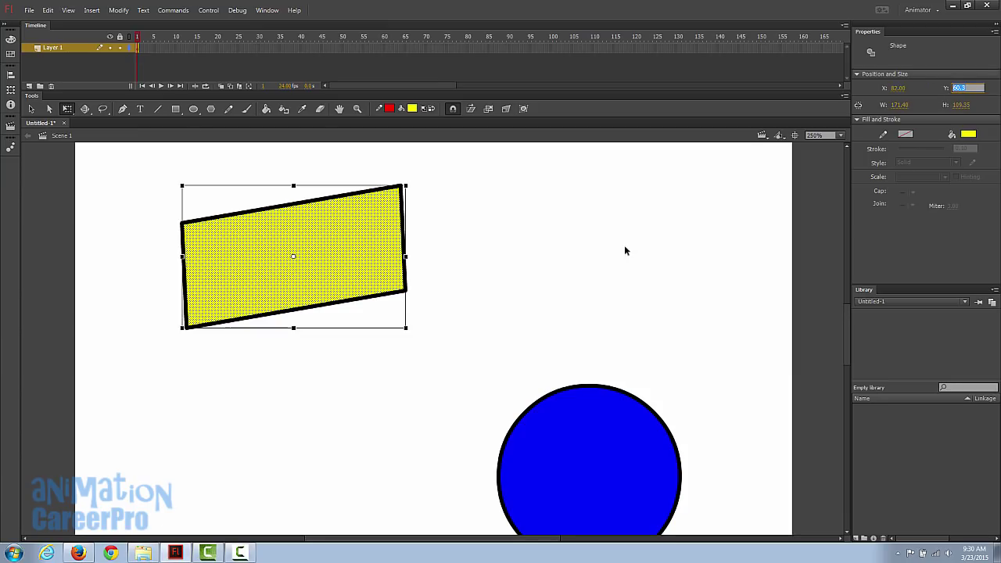
click(492, 285)
alt+click(450, 311)
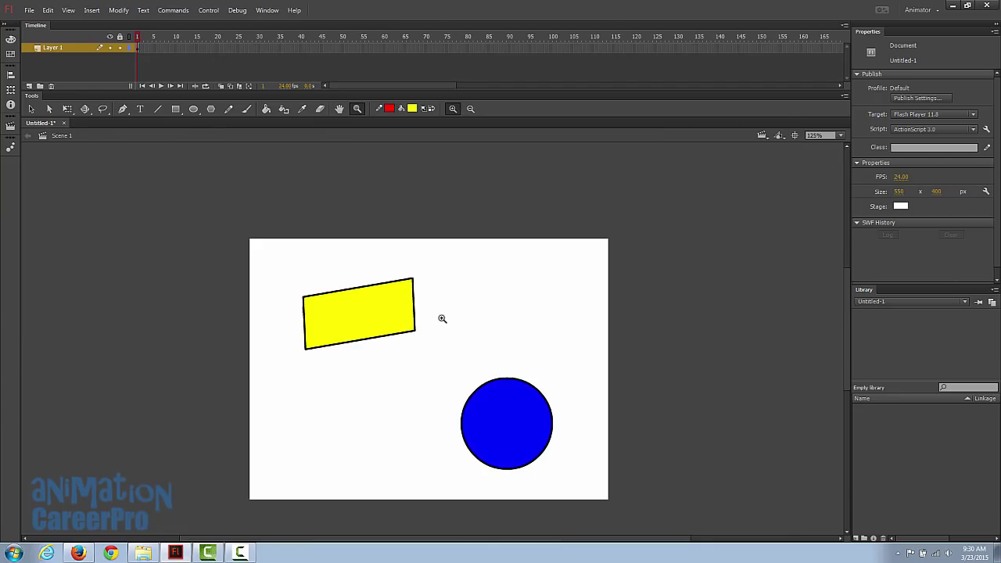
drag(227, 223, 648, 513)
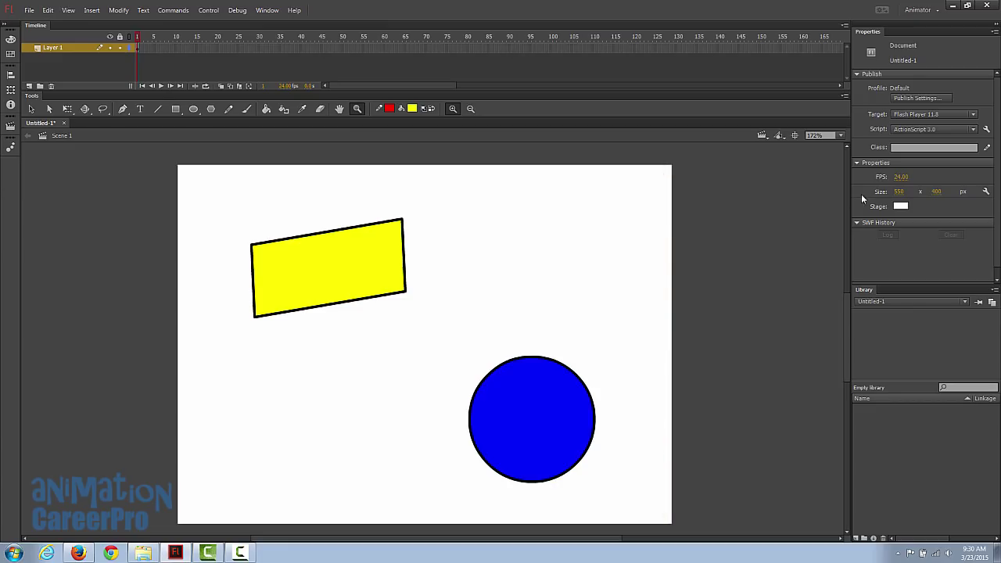
key(v)
click(338, 265)
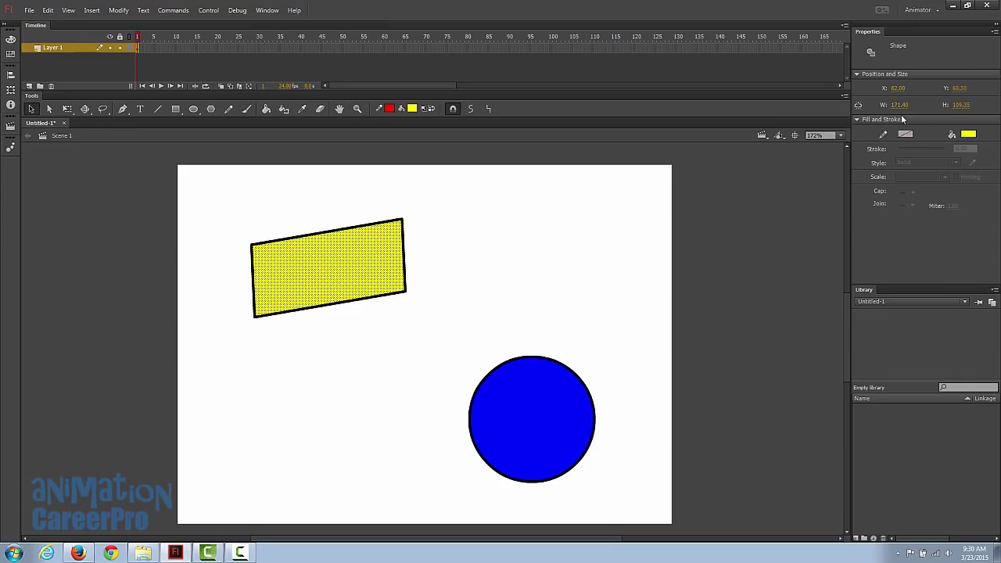
click(897, 87)
key(Tab)
click(832, 154)
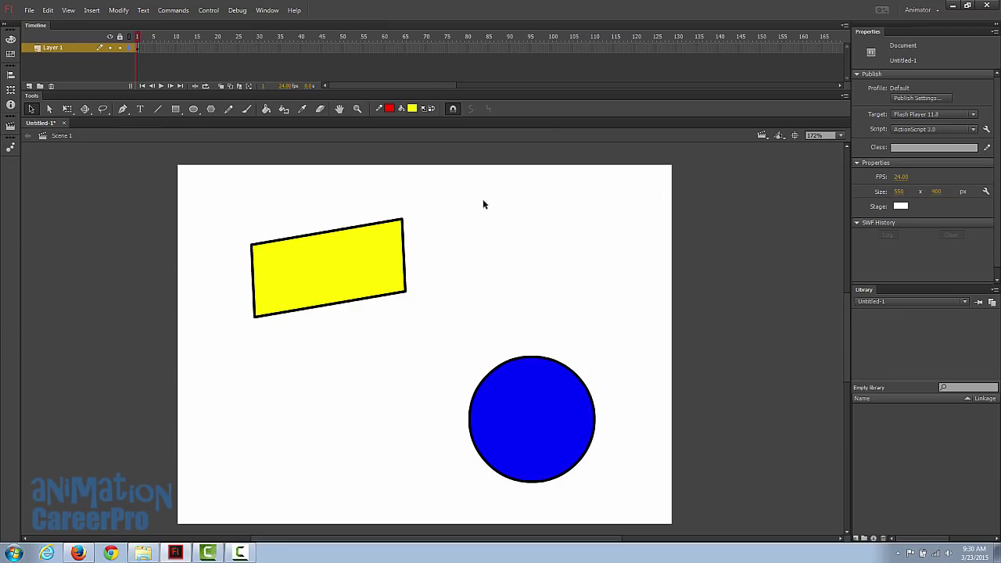
Step: Inspect the width and height of the yellow rectangle's fill
click(384, 237)
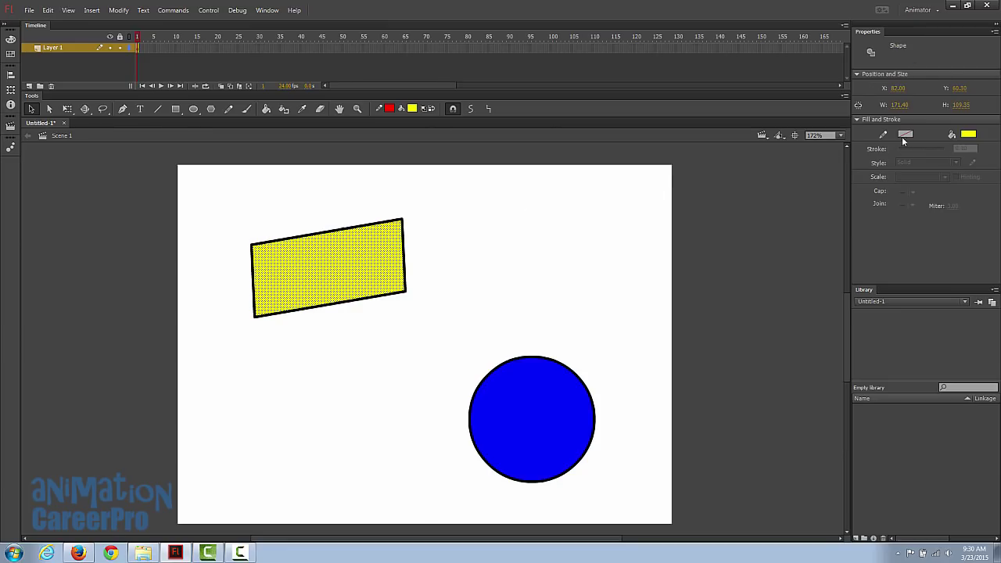
click(961, 105)
click(898, 105)
click(962, 104)
Step: Select the whole blue circle with its outline and inspect its width and height
click(523, 324)
drag(440, 352, 635, 510)
click(900, 105)
click(962, 105)
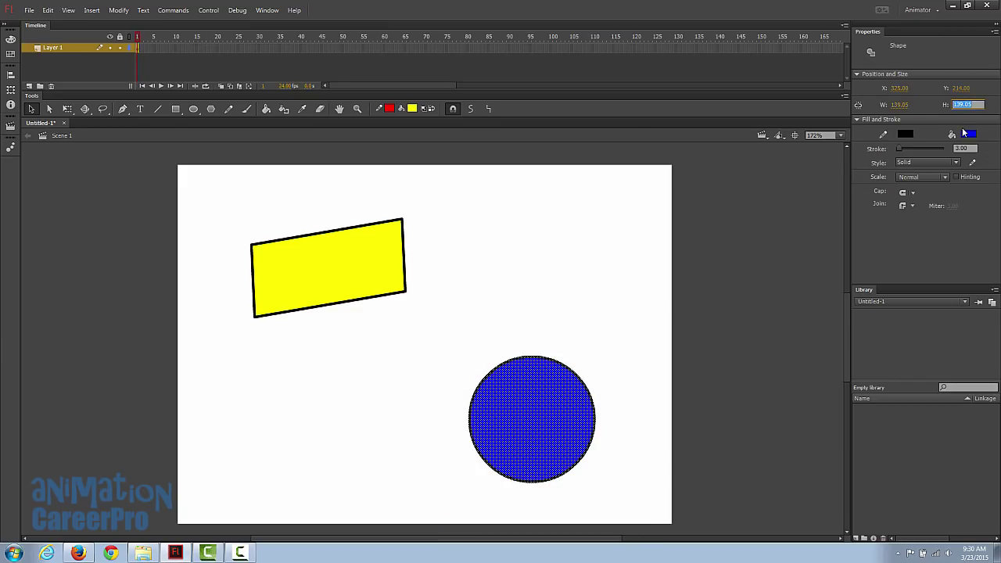
click(612, 372)
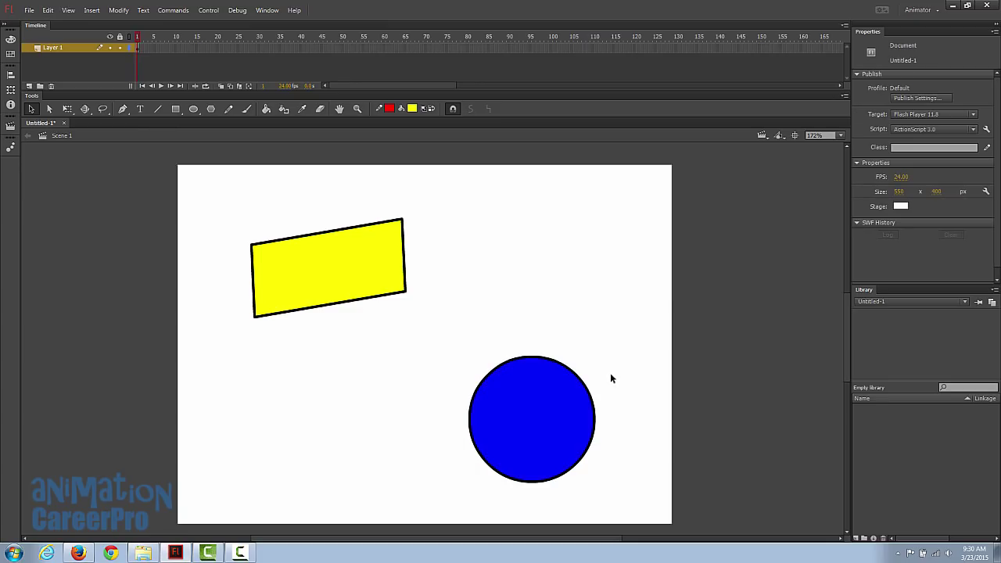
Step: Select the blue circle's outline, set its stroke colour to dark grey and its stroke size to 3
click(592, 396)
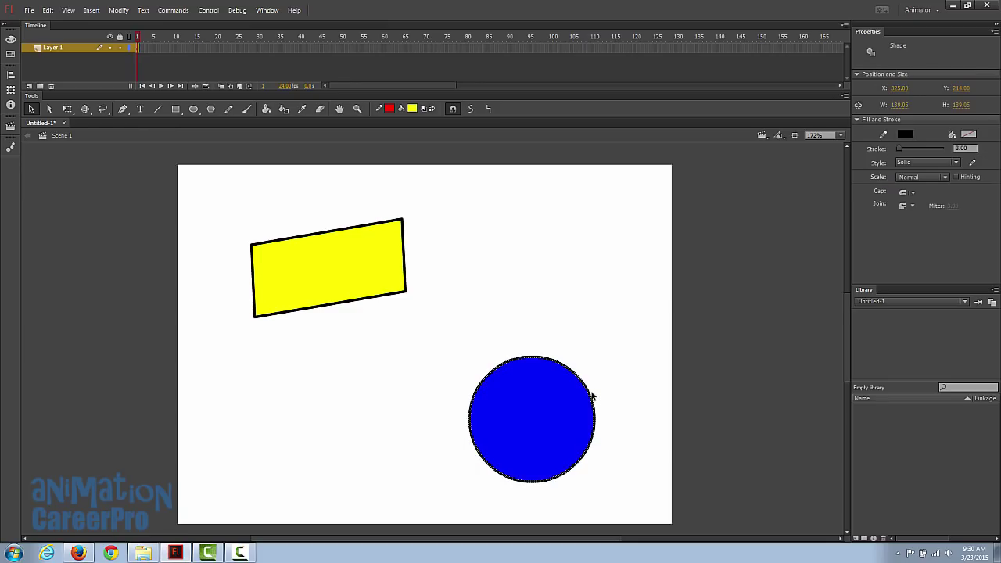
click(905, 134)
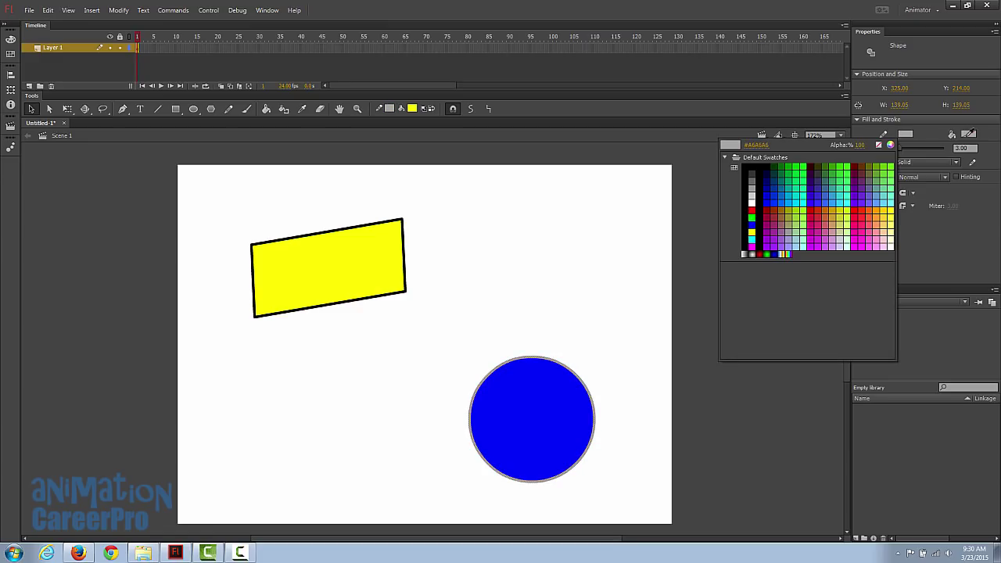
click(935, 148)
drag(899, 151, 903, 155)
click(960, 148)
key(BackSpace)
text(3)
key(Return)
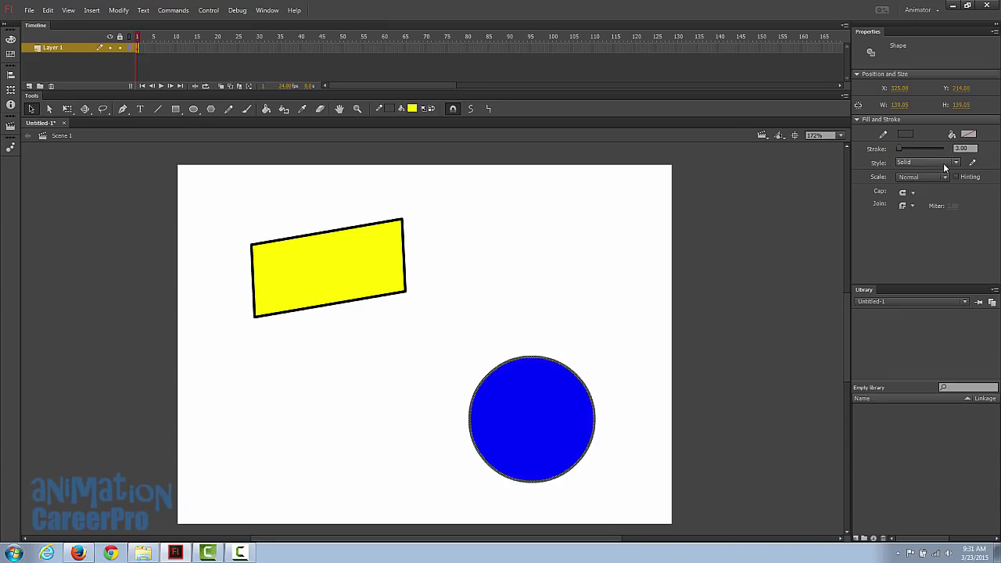
Step: Try other stroke styles, including Dotted, on the circle's outline and set it back to Solid
click(953, 163)
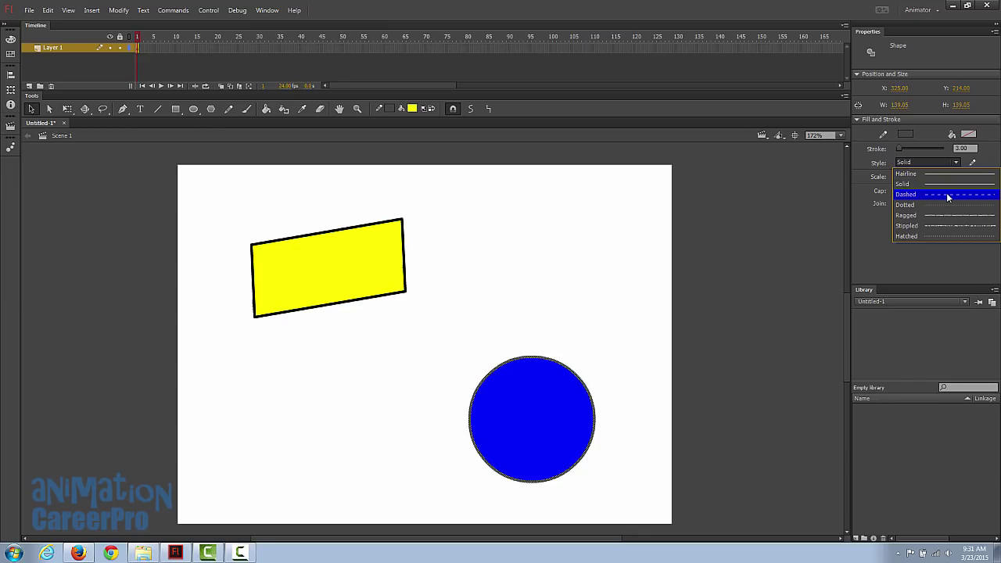
click(465, 320)
key(z)
drag(448, 345, 622, 511)
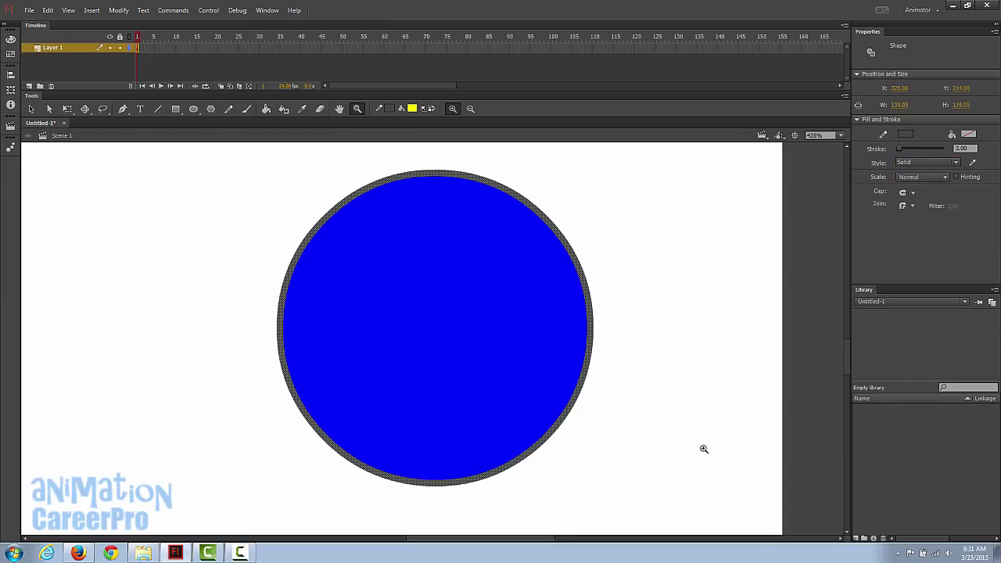
click(927, 162)
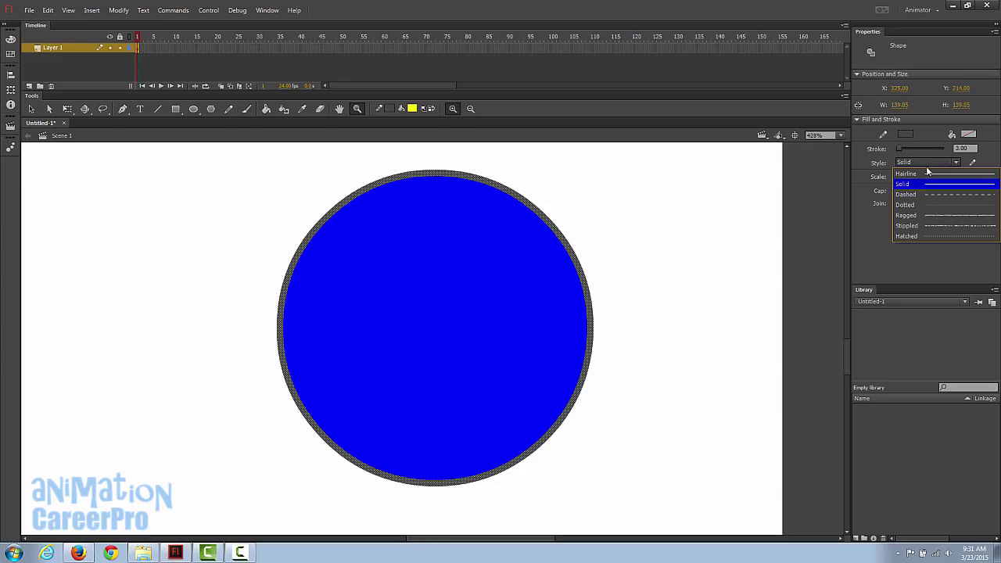
click(923, 217)
click(951, 165)
click(954, 188)
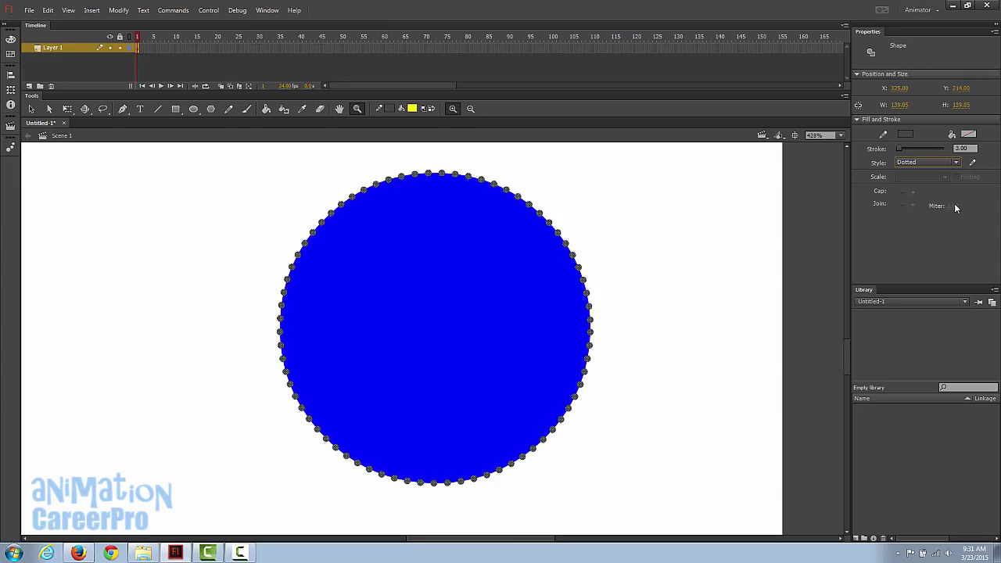
click(946, 162)
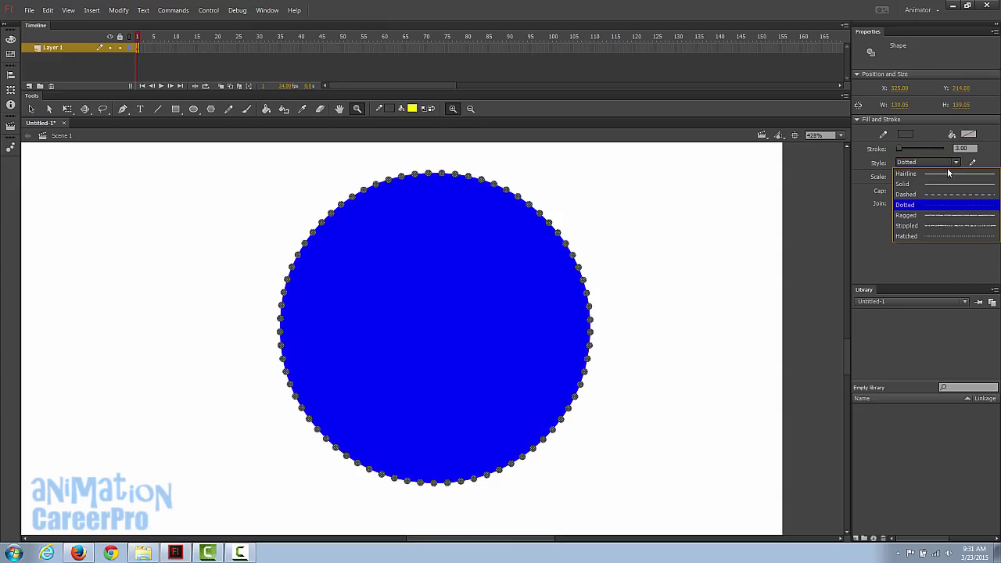
click(944, 184)
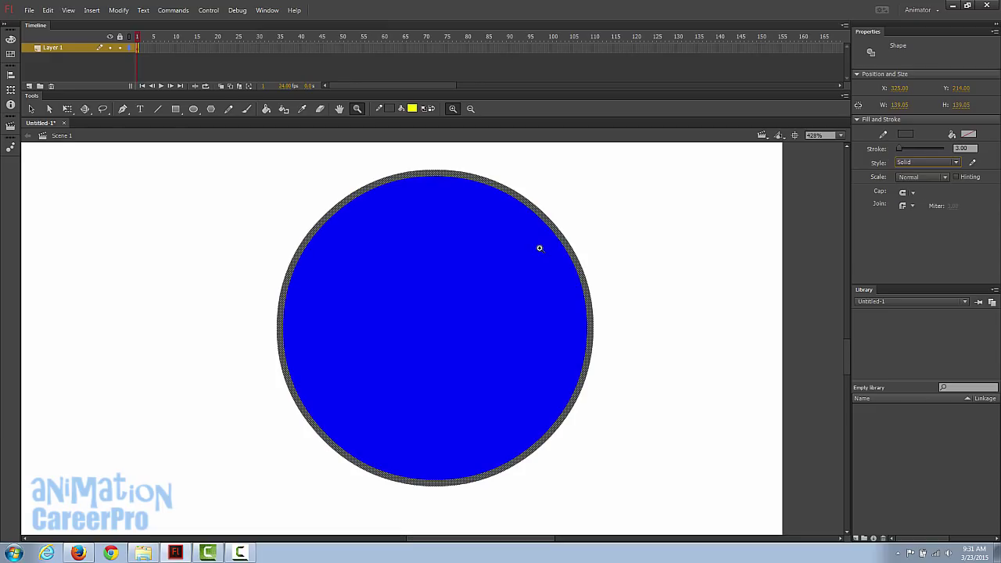
Step: Deselect the circle's outline and set the stage background colour to white
alt+click(451, 300)
alt+click(340, 324)
drag(272, 211, 633, 469)
key(v)
click(492, 324)
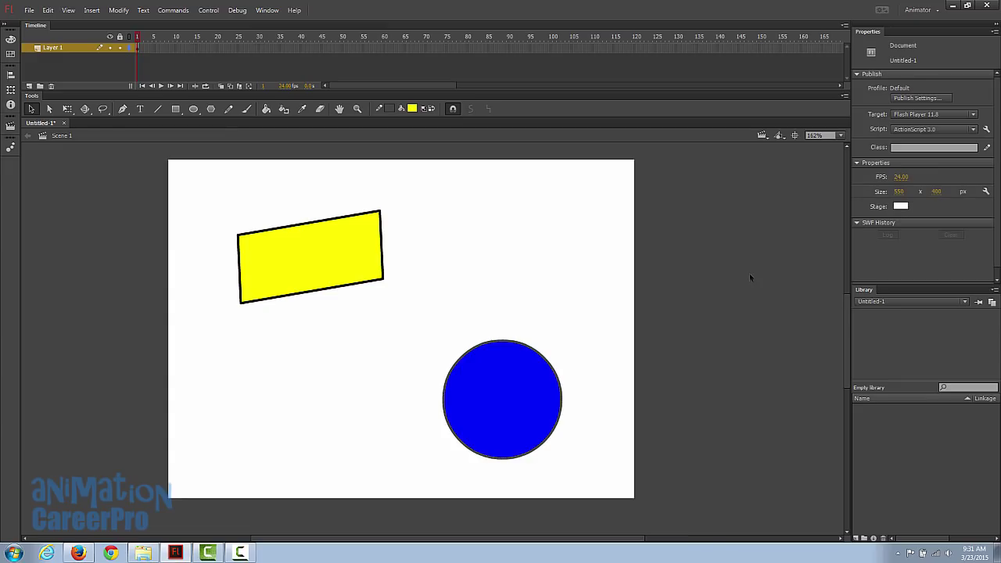
click(900, 207)
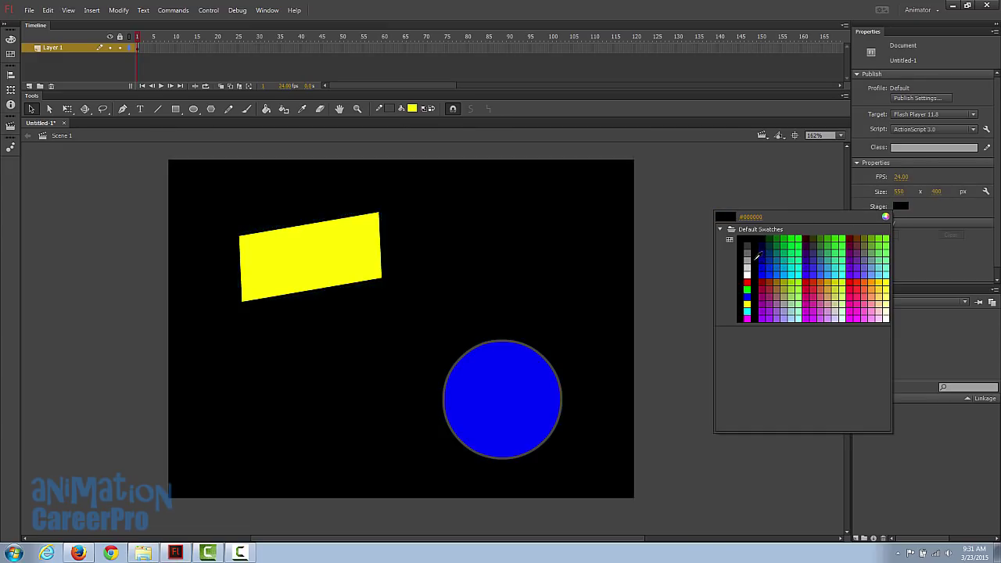
click(746, 273)
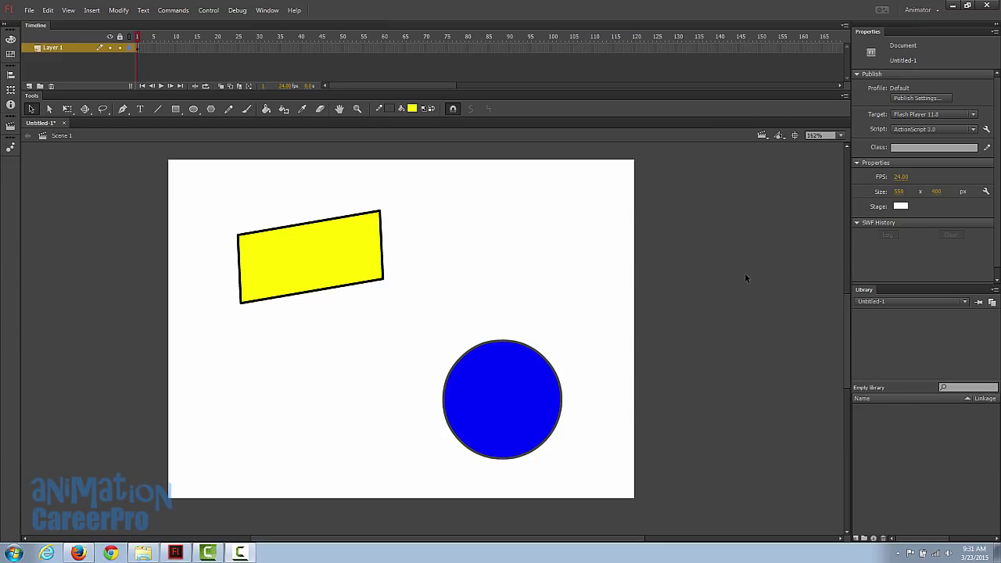
Step: Set the stage size to 1920 by 1080 px
click(899, 192)
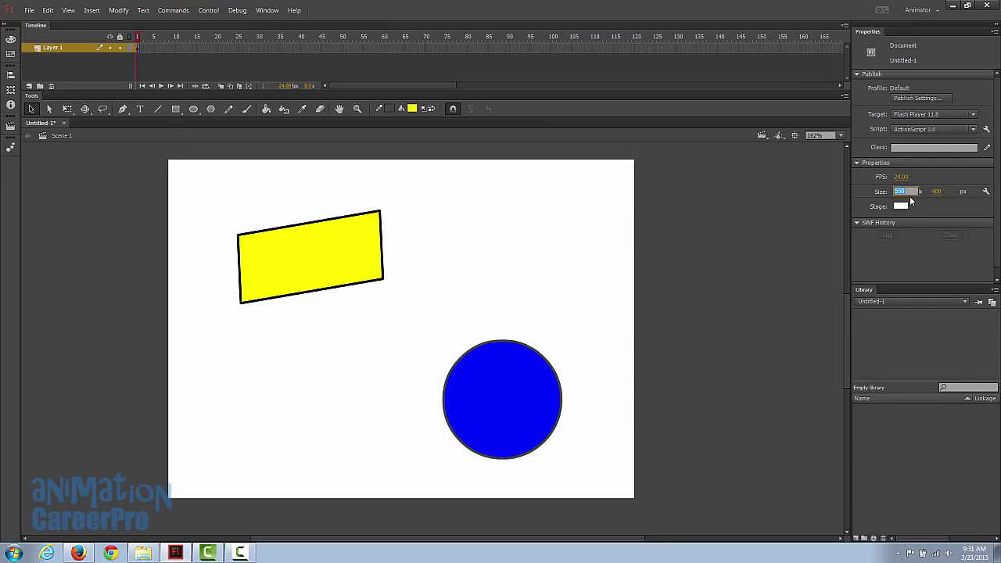
text(1920)
click(941, 191)
text(1080)
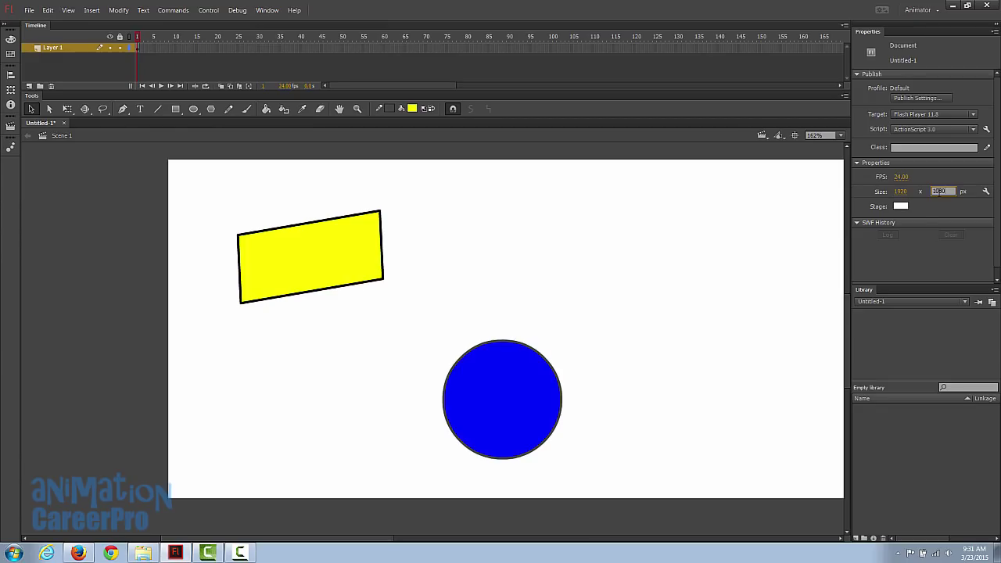
key(Return)
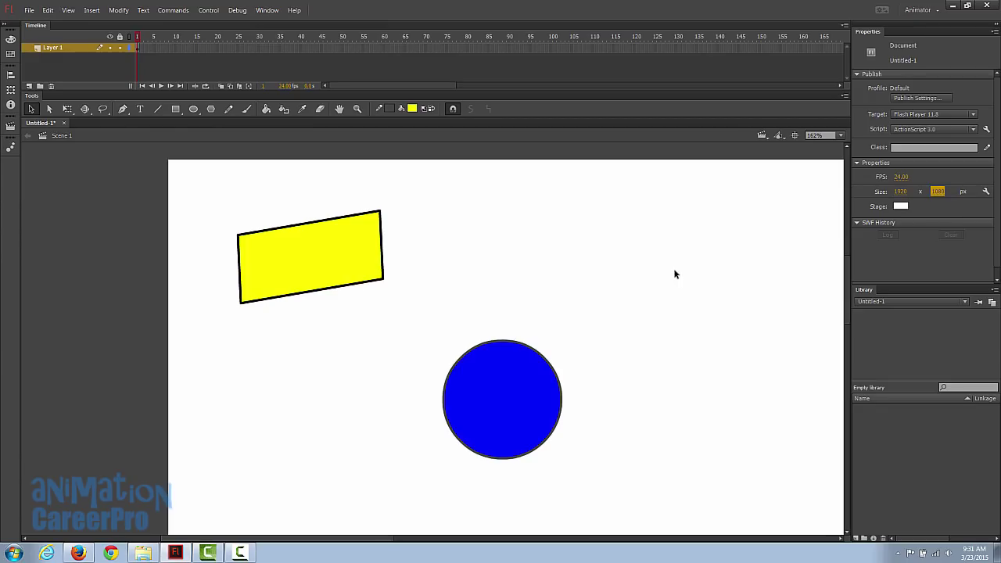
key(z)
alt+click(643, 295)
alt+click(614, 354)
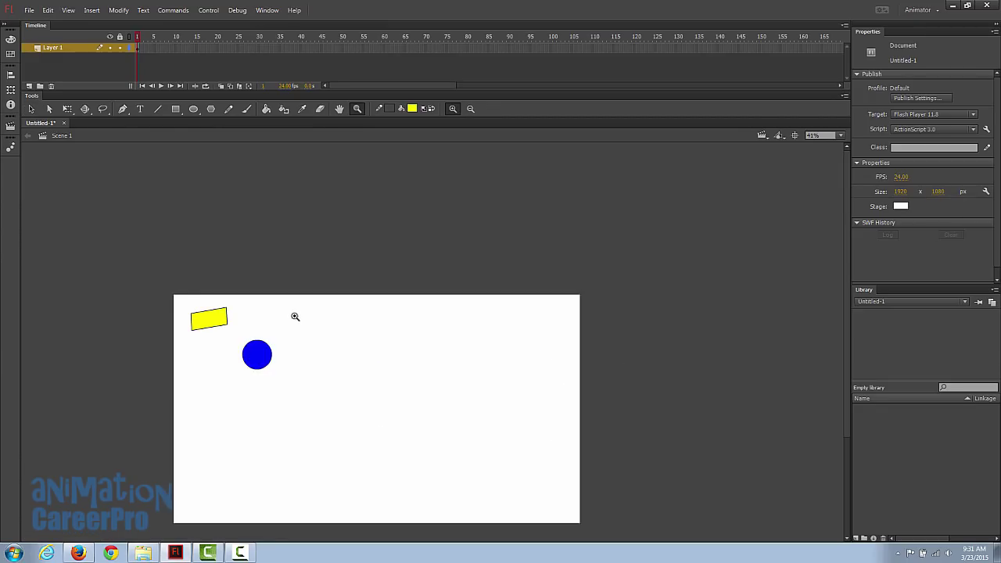
drag(156, 288, 593, 534)
key(v)
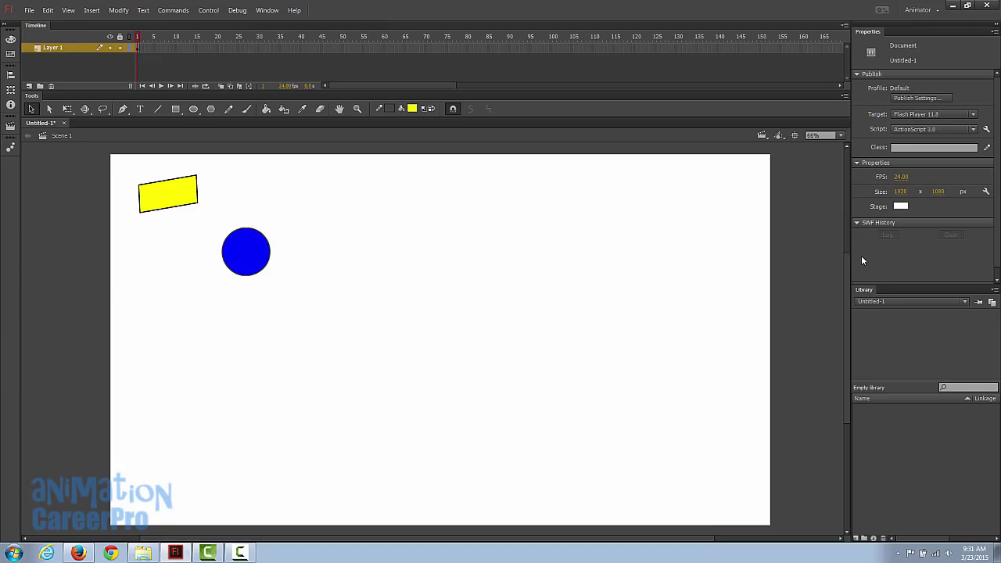
Step: Enlarge the library's item list, select the blue circle with its outline and return to the library's empty list
drag(878, 380, 878, 343)
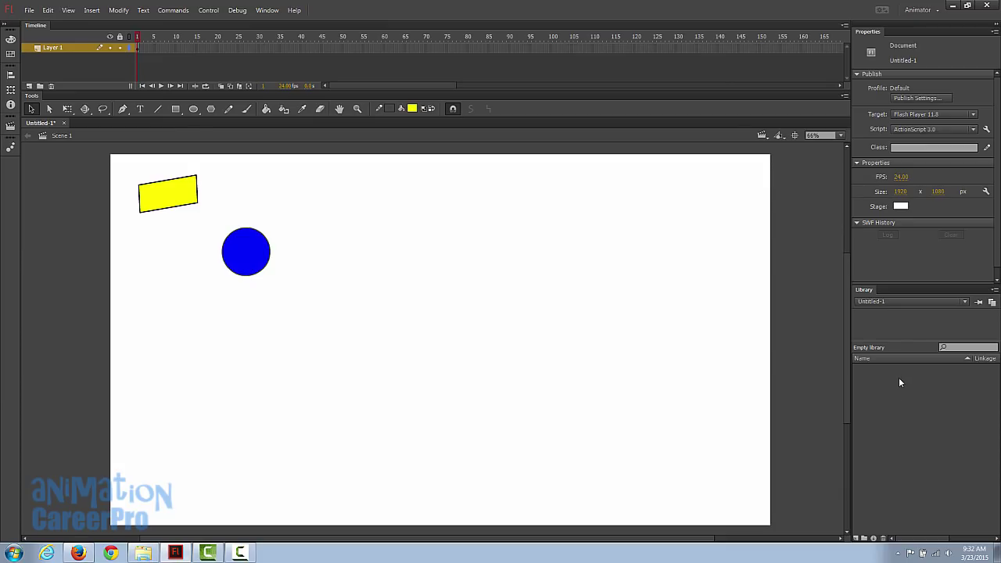
drag(350, 312, 219, 208)
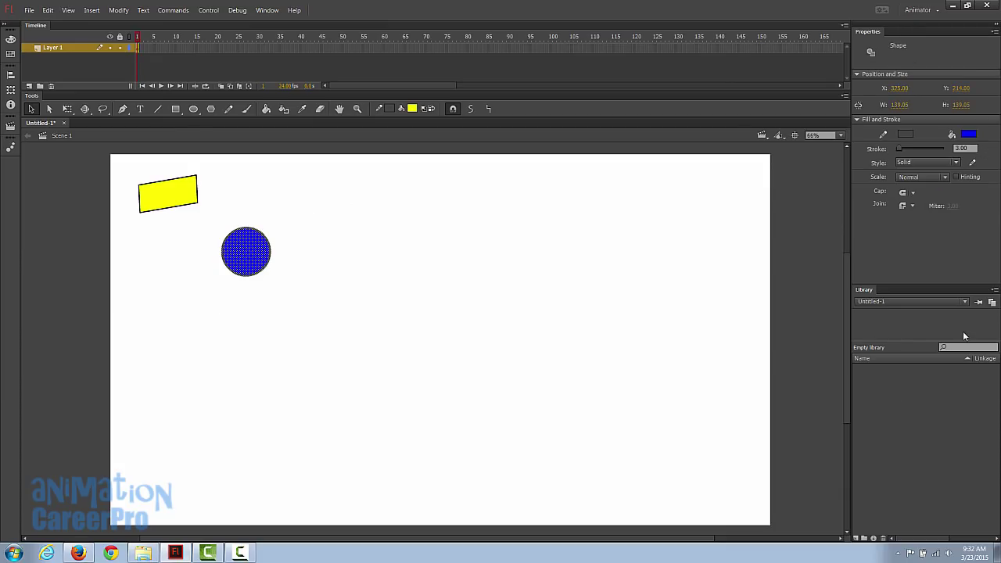
click(917, 474)
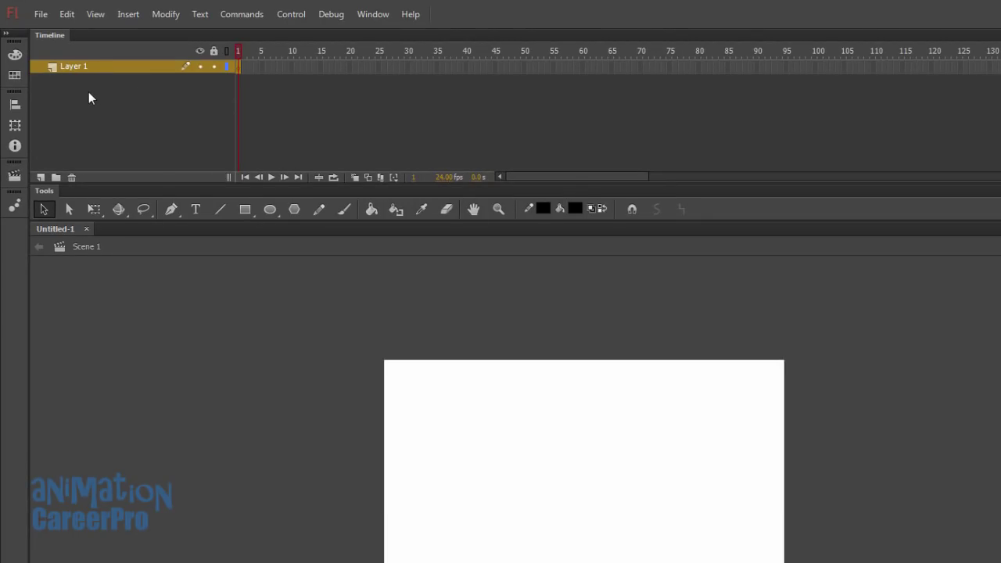
Step: Add three layers above Layer 1 and rename the topmost layer as head
click(42, 177)
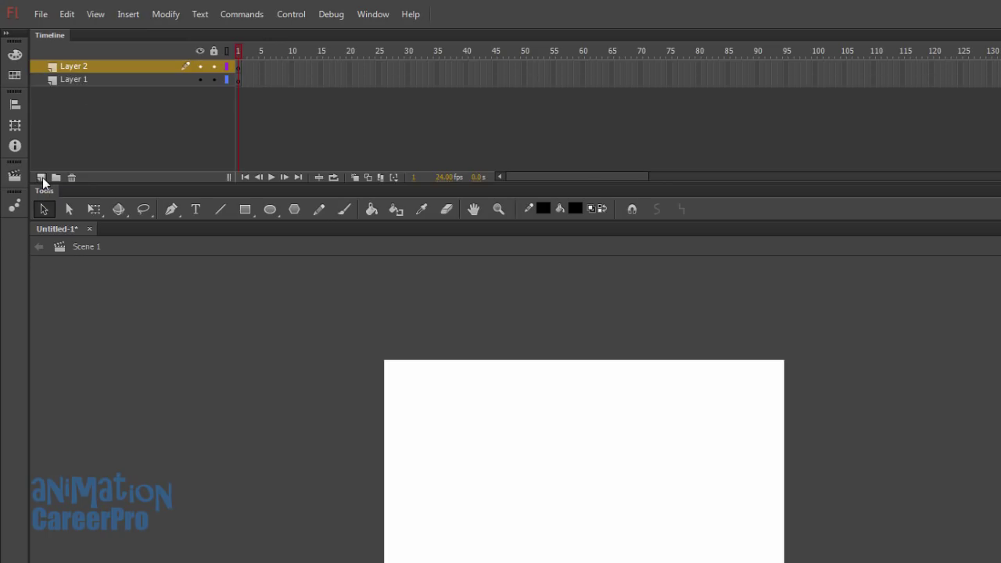
click(42, 178)
click(42, 178)
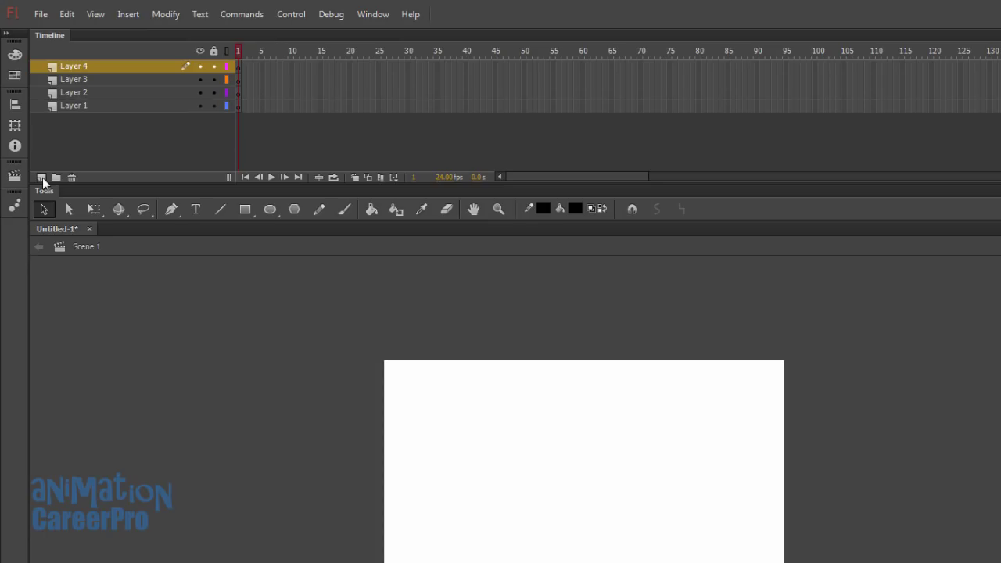
double_click(80, 66)
text(head)
key(Return)
Step: Insert frames on the head layer up to frame 45 and scrub the playhead back to frame 23
click(407, 66)
click(494, 67)
right_click(496, 69)
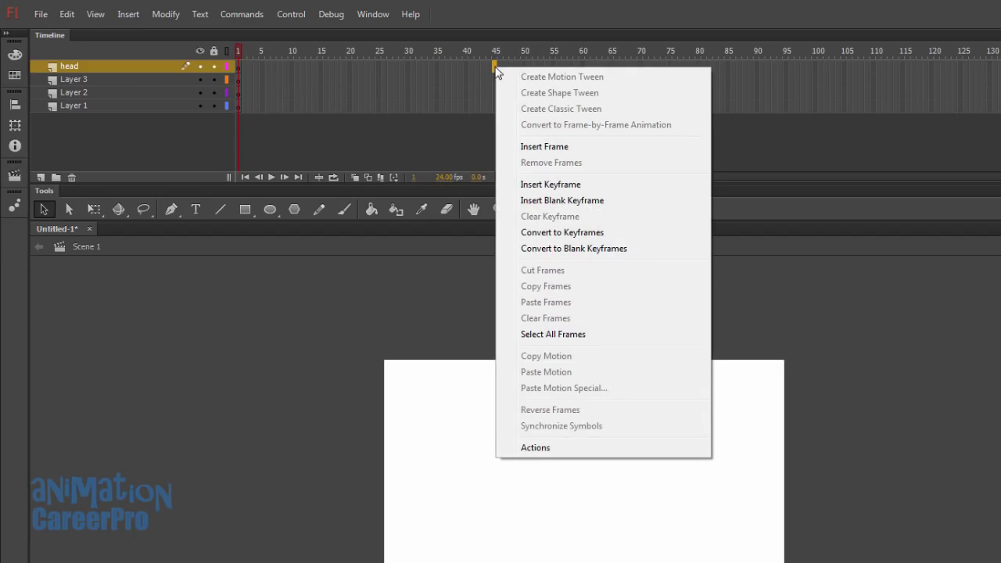
click(542, 148)
drag(493, 57, 365, 71)
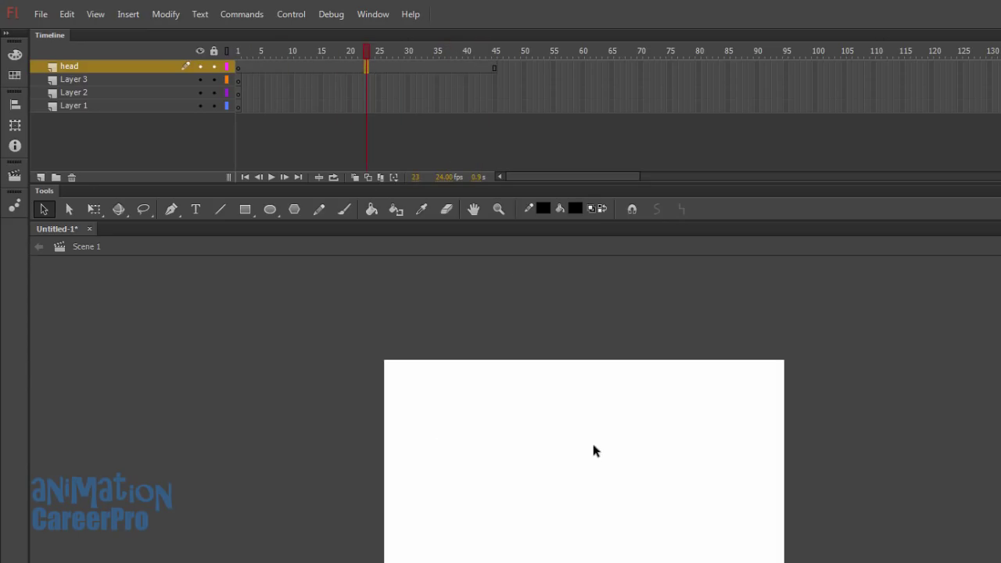
Step: Draw a filled black circle near the stage's upper edge on frame 1 of the head layer and scrub through its frames
click(237, 53)
click(271, 210)
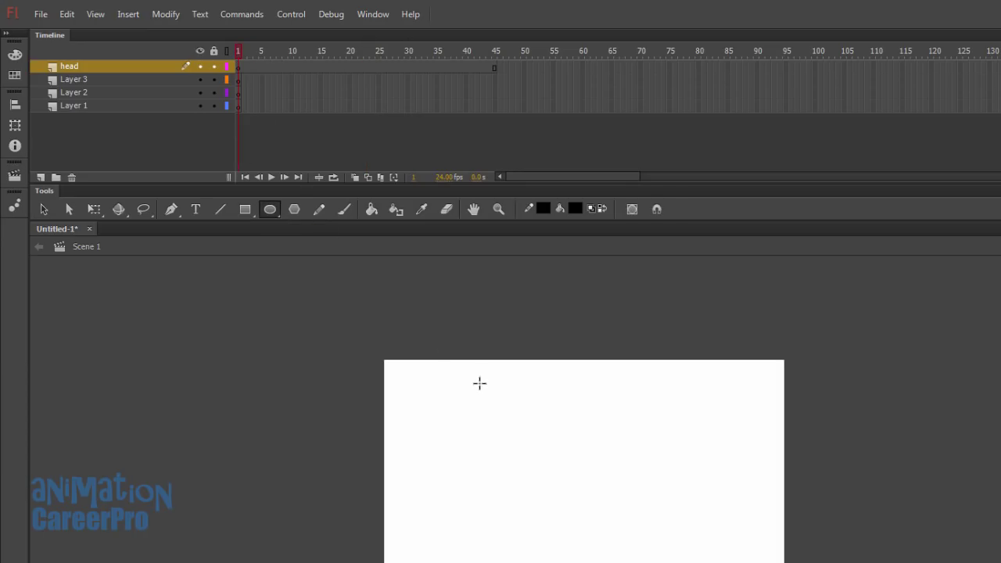
drag(491, 397, 575, 482)
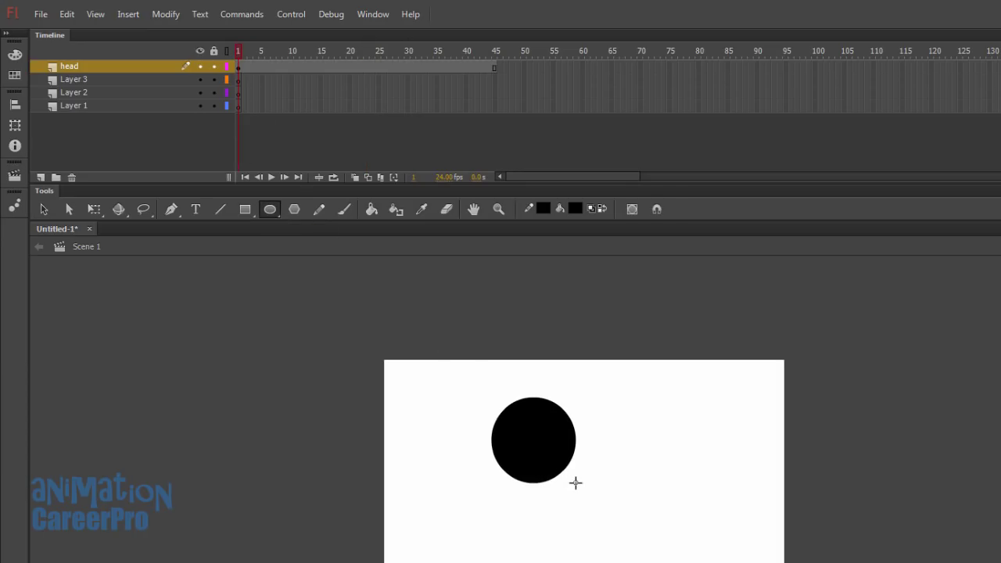
click(238, 71)
drag(249, 52, 410, 58)
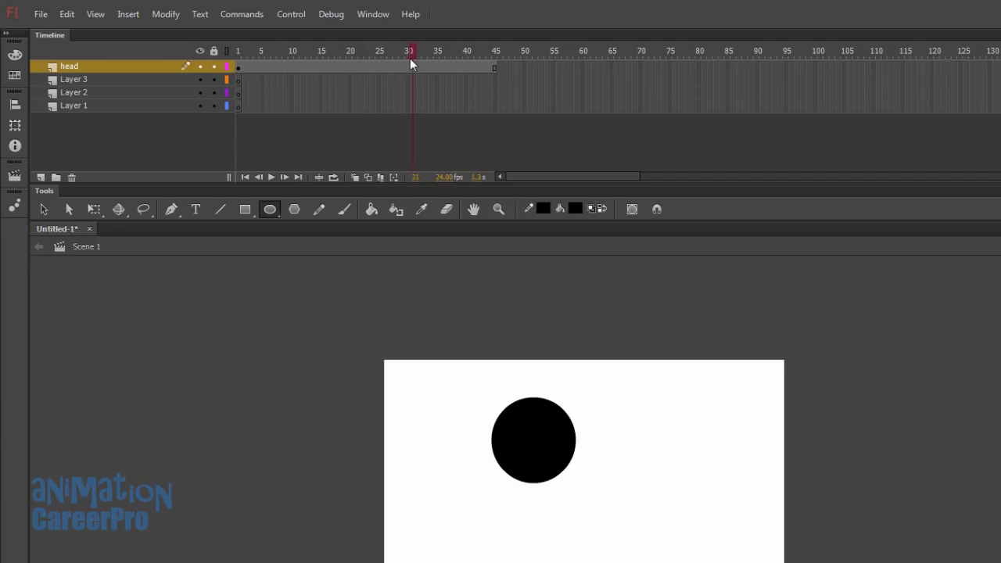
Step: Try inserting a keyframe at frame 19 of the head layer and undo it
click(344, 67)
key(F6)
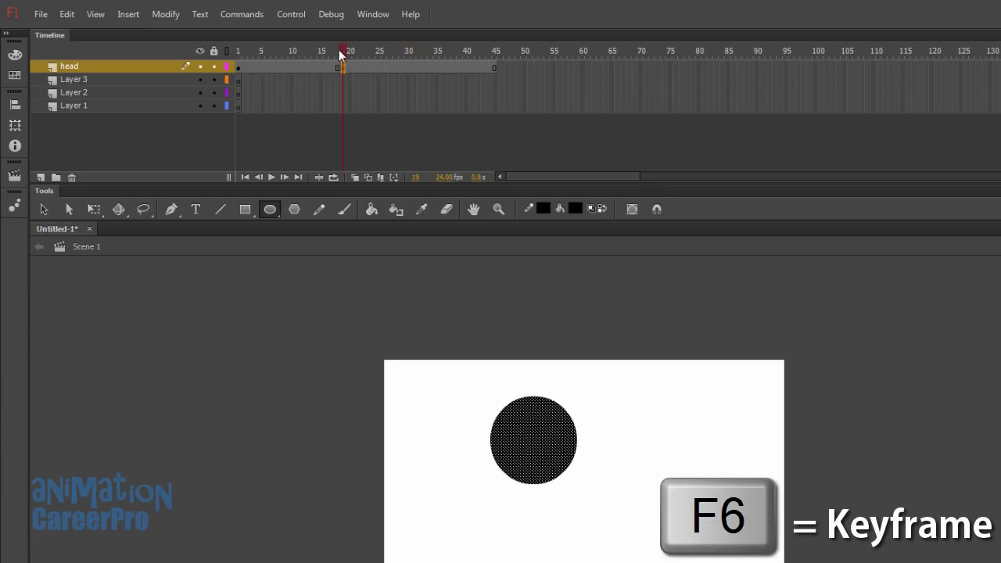
click(347, 51)
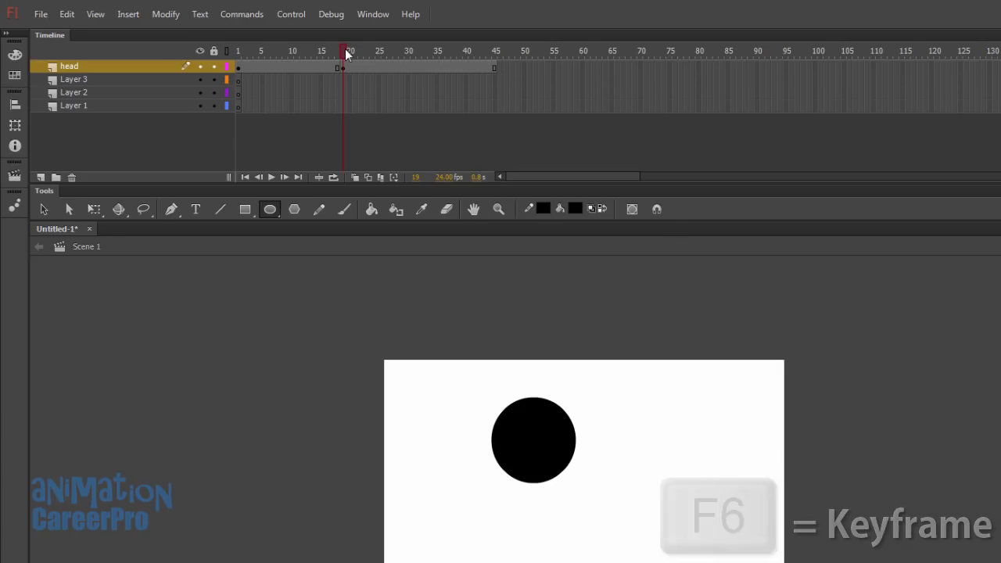
key(ctrl+z)
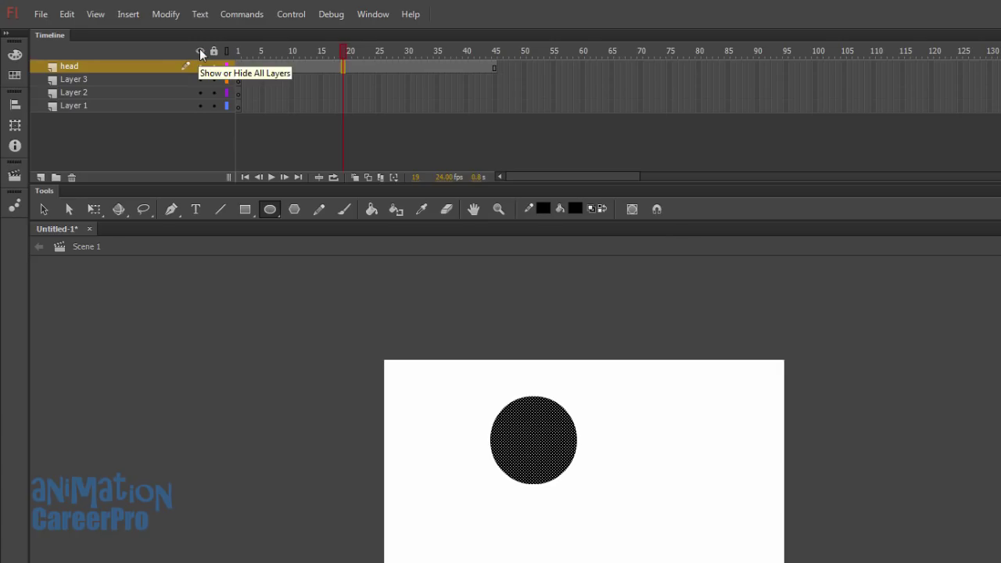
Step: Try hiding and showing all layers at once, and toggle the visibility of the head layer alone
click(200, 50)
click(200, 50)
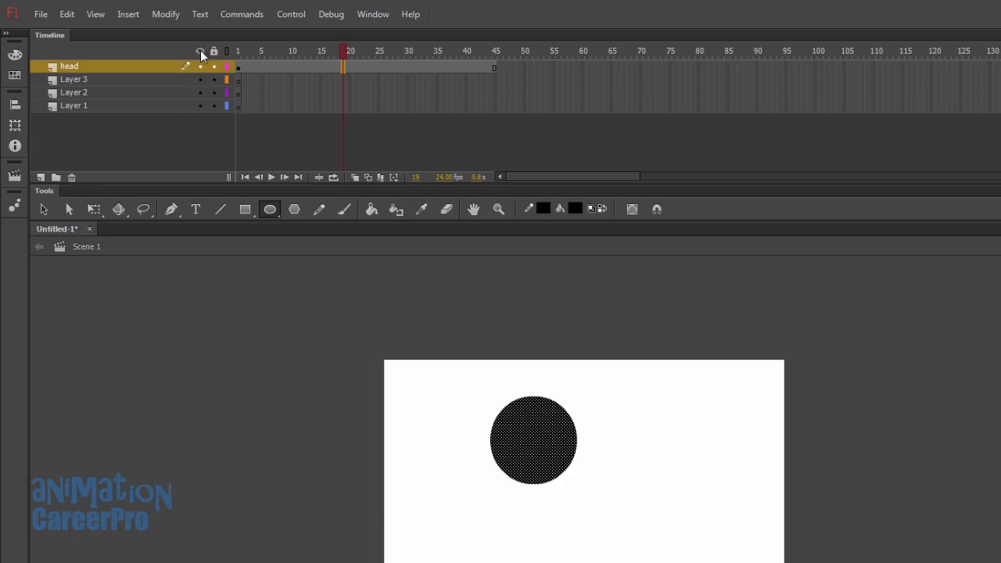
click(200, 50)
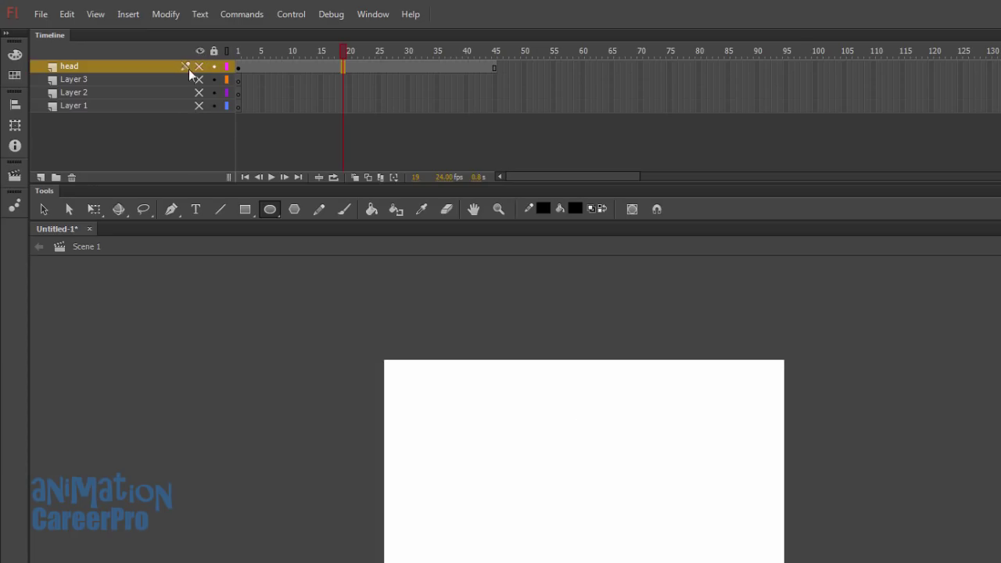
click(199, 50)
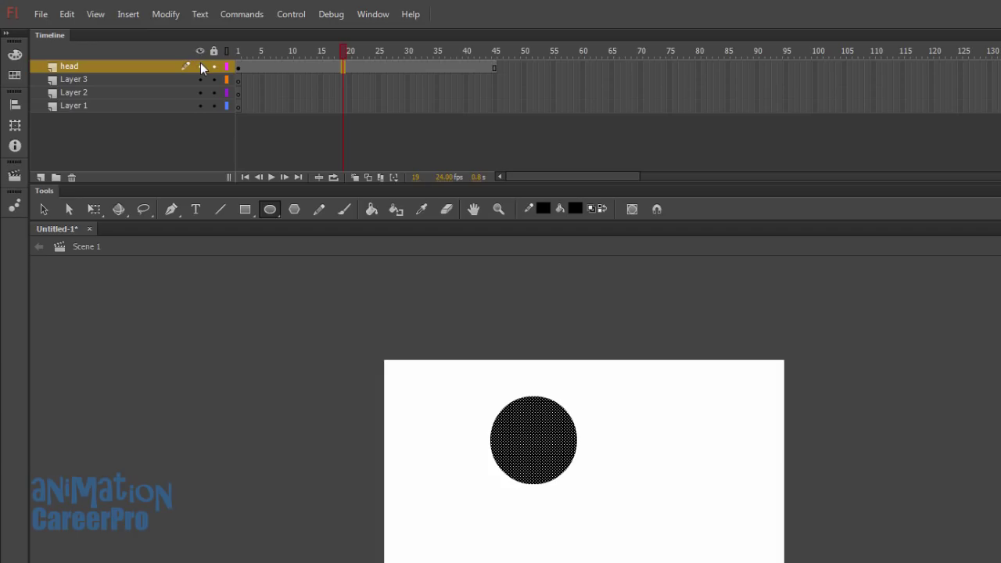
click(200, 67)
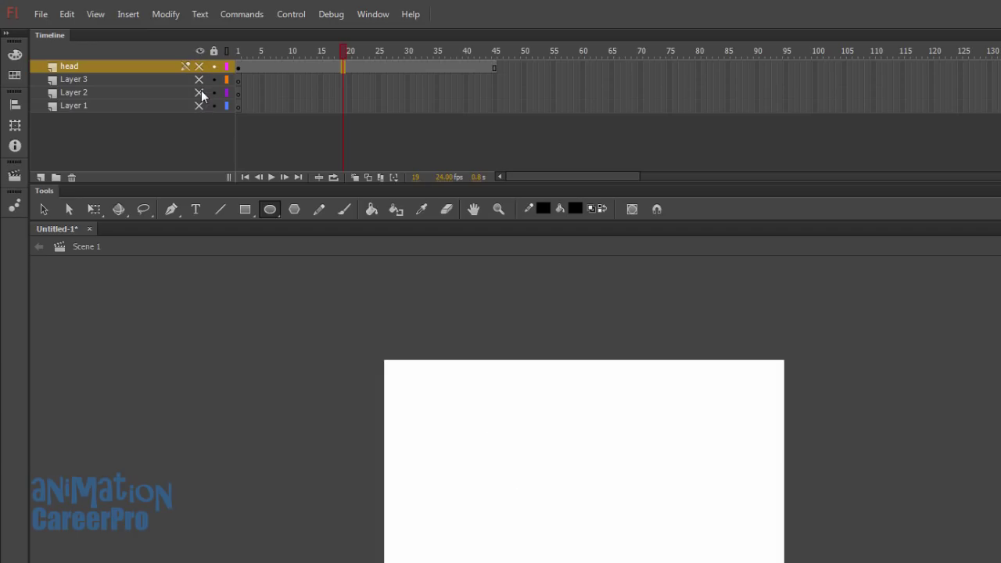
click(199, 67)
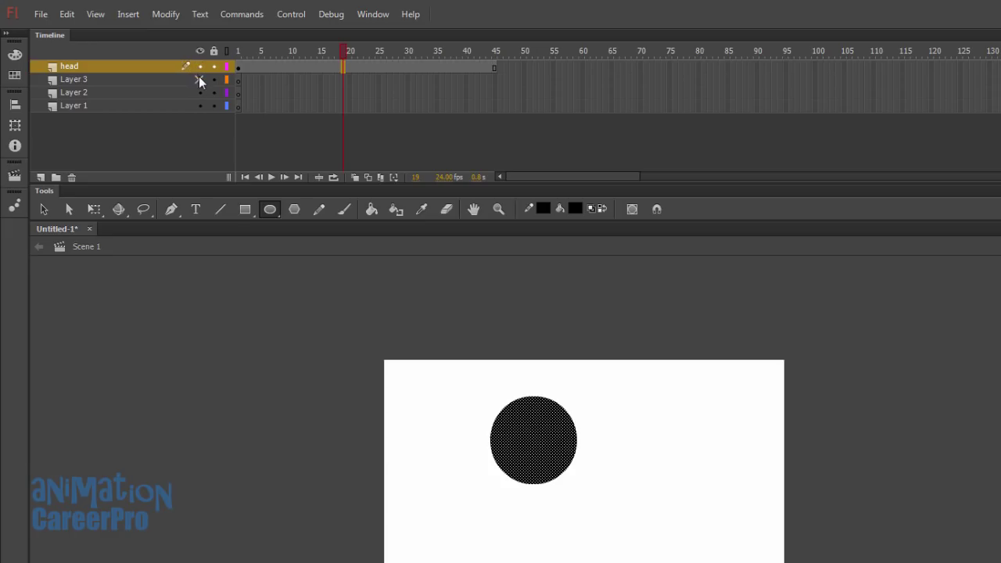
click(199, 66)
Step: Try locking the head layer, switch to the Selection tool and unlock the layer again
click(213, 66)
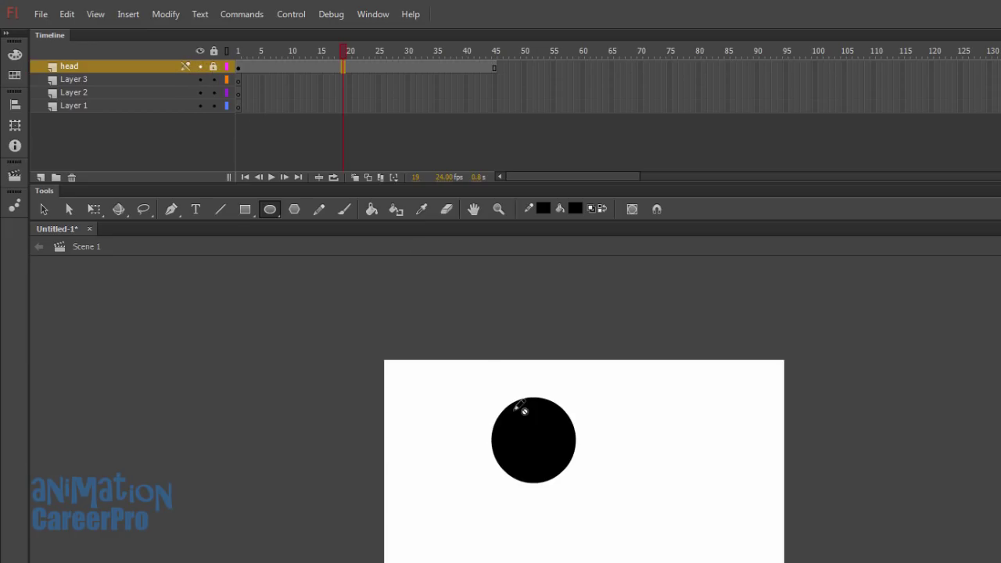
key(v)
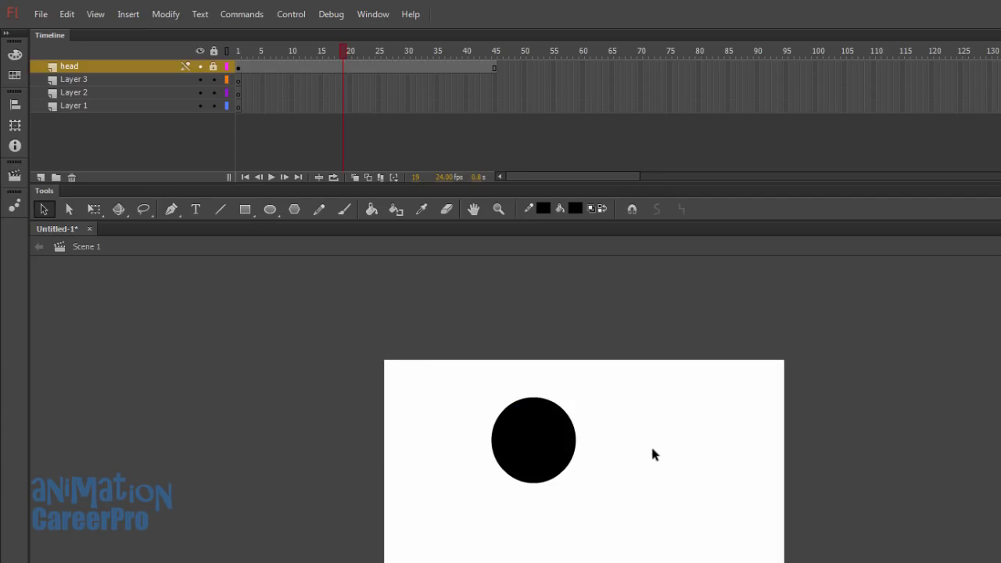
click(213, 67)
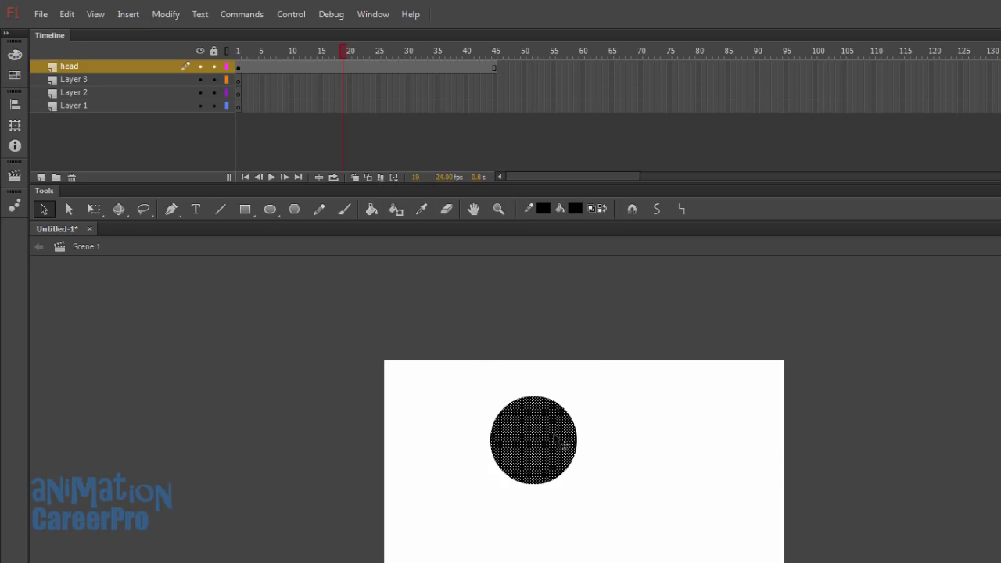
Step: Select the black circle and move it horizontally to the stage's upper right area
click(601, 438)
click(563, 444)
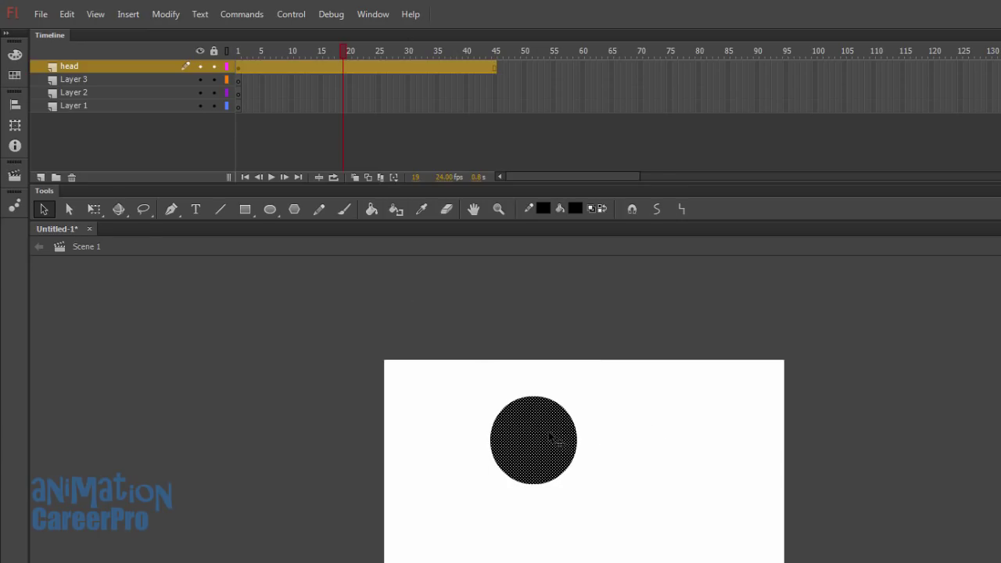
drag(552, 438, 697, 433)
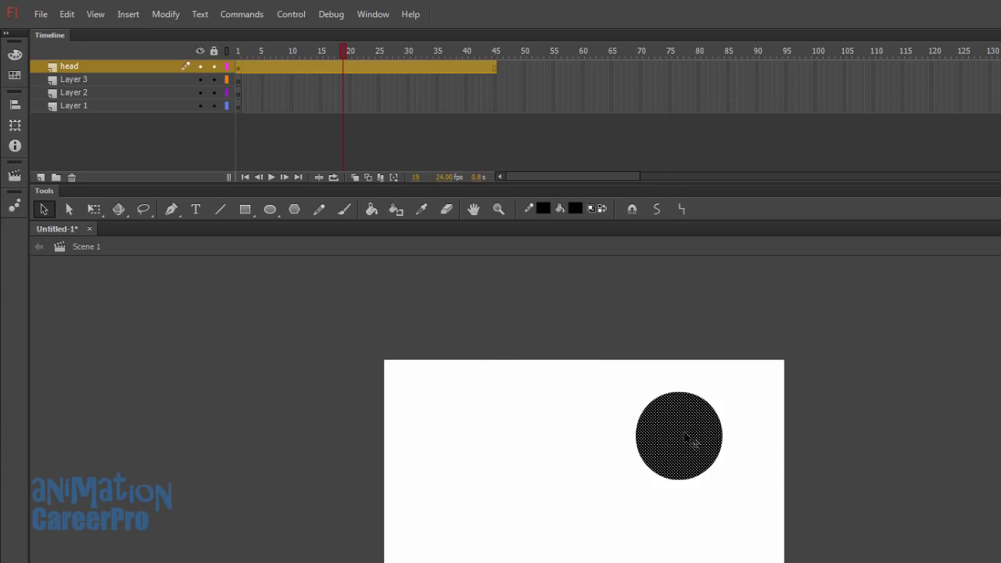
Step: Try showing all layers as outlines and the head layer alone as outlines, and restore the filled display
click(226, 51)
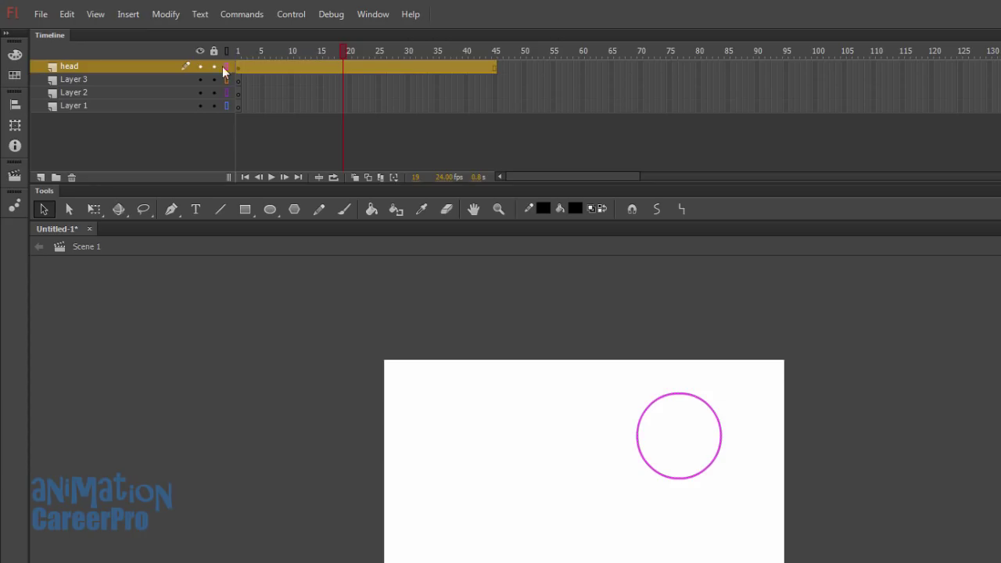
click(225, 67)
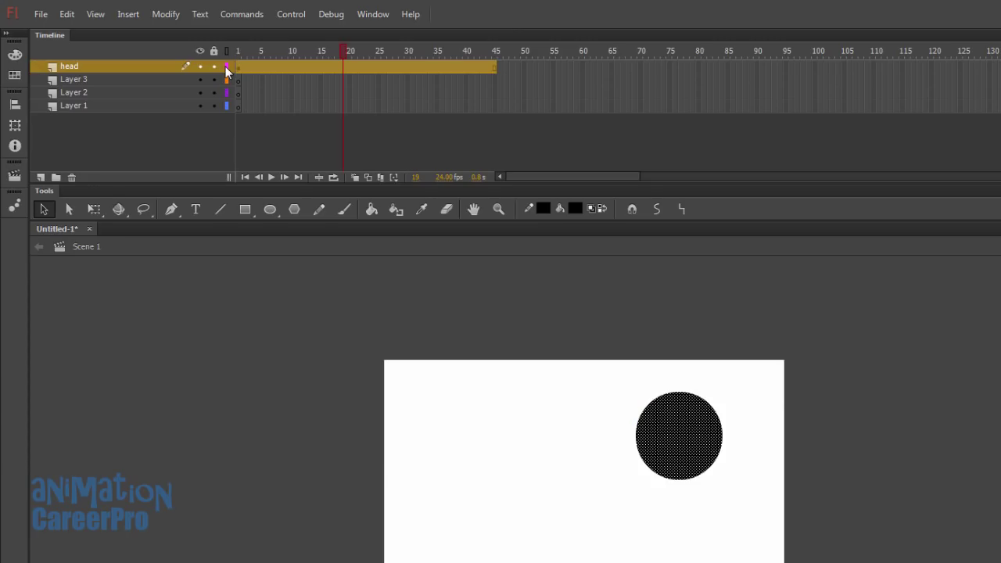
click(226, 66)
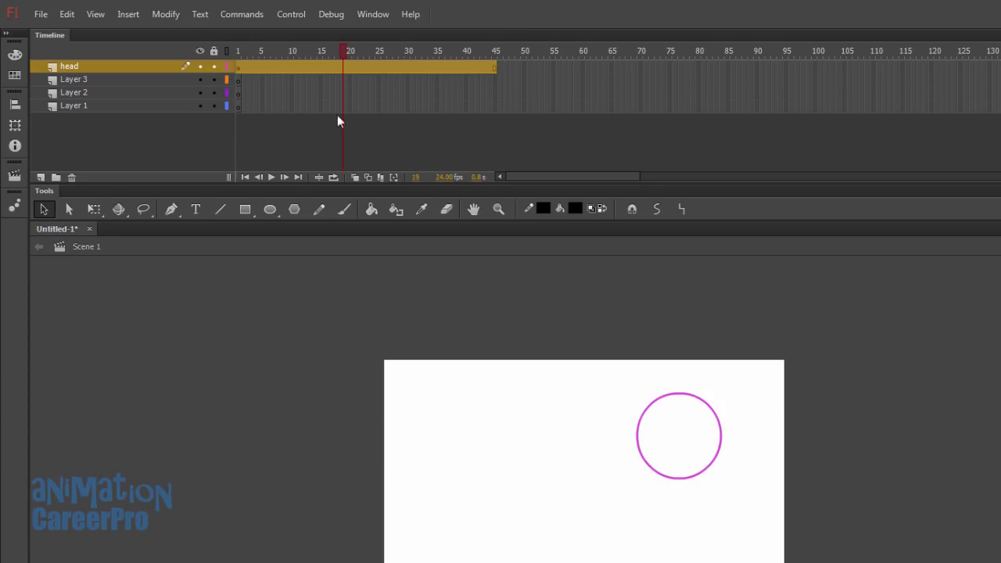
click(226, 67)
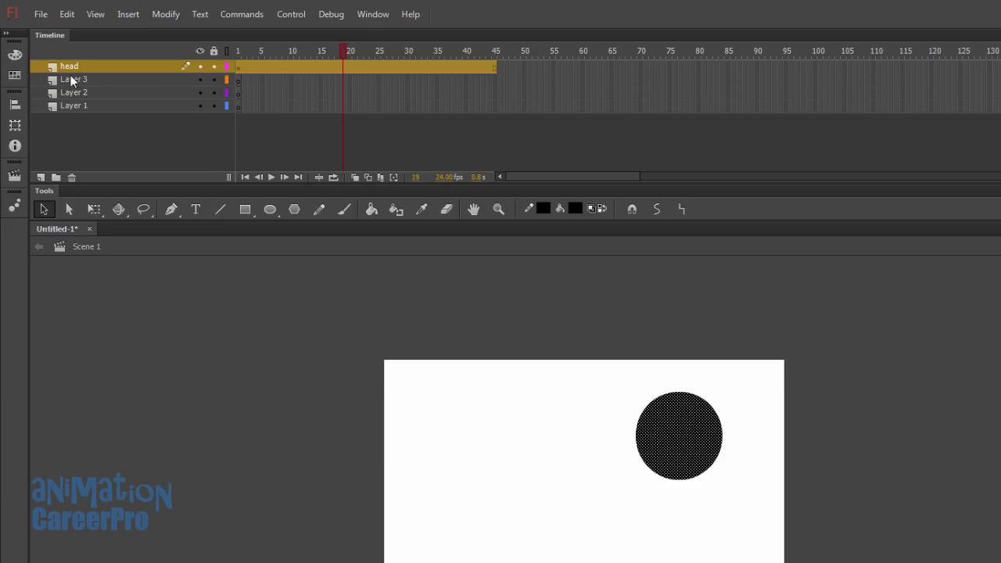
Step: Delete Layer 3, Layer 2 and Layer 1, keeping only the head layer
click(73, 80)
right_click(72, 79)
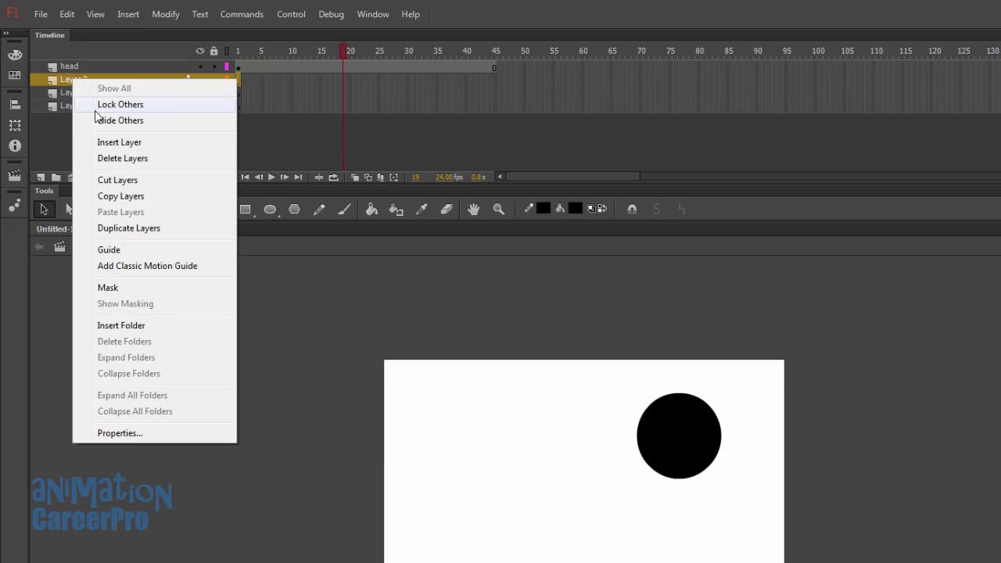
click(53, 105)
click(63, 84)
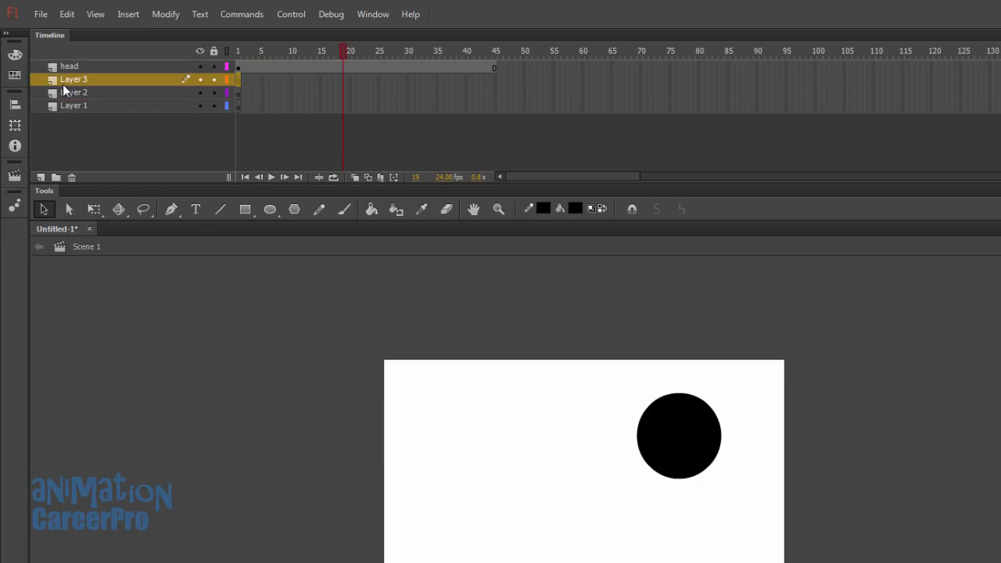
click(71, 178)
click(71, 178)
click(71, 177)
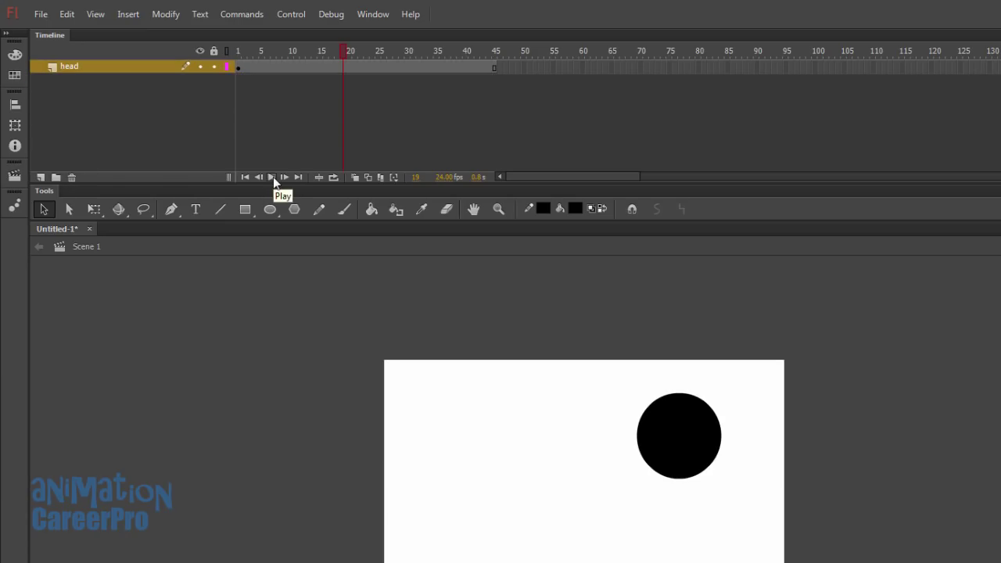
Step: Play and stop the animation on the timeline several times
key(Return)
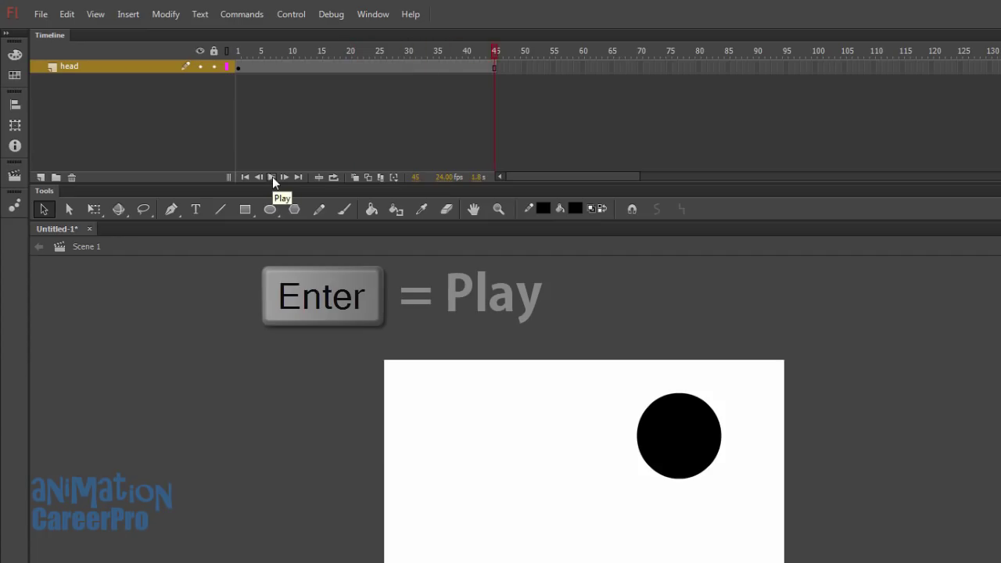
key(Return)
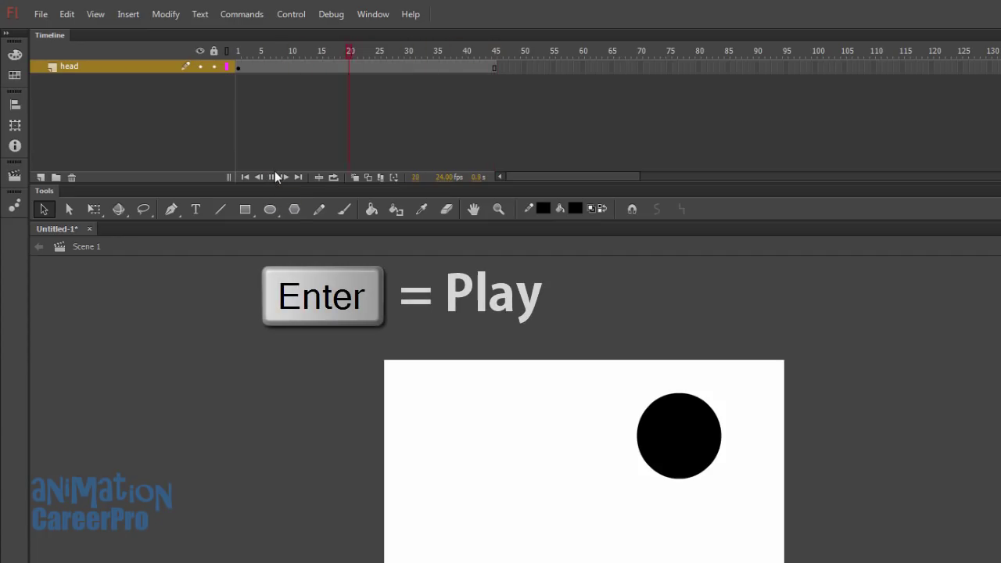
key(Return)
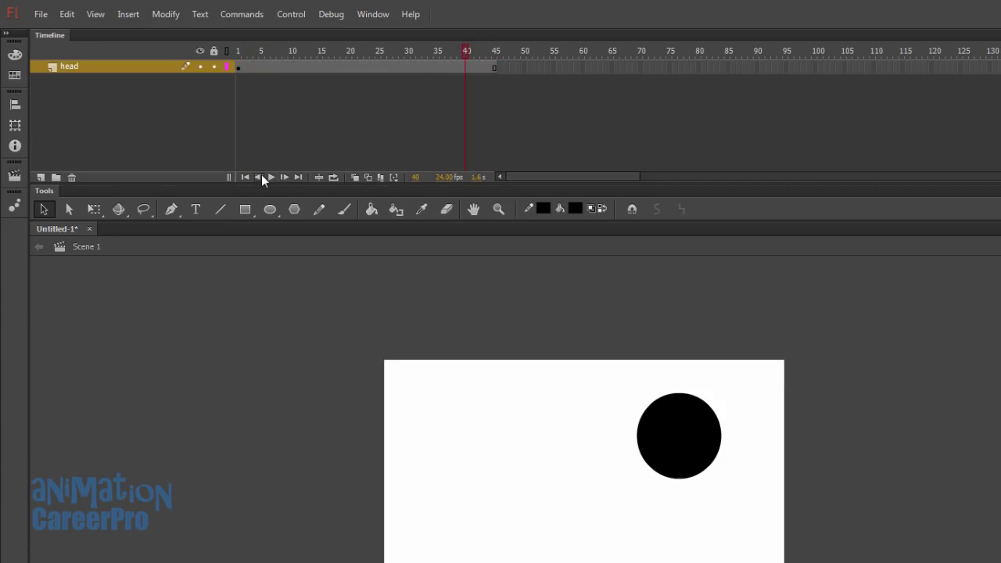
Step: Step backward through the timeline one frame at a time to around frame 22
click(261, 175)
click(261, 175)
click(261, 175)
click(261, 175)
click(261, 176)
click(261, 175)
key(comma)
key(comma)
key(comma)
key(comma)
key(comma)
key(comma)
key(comma)
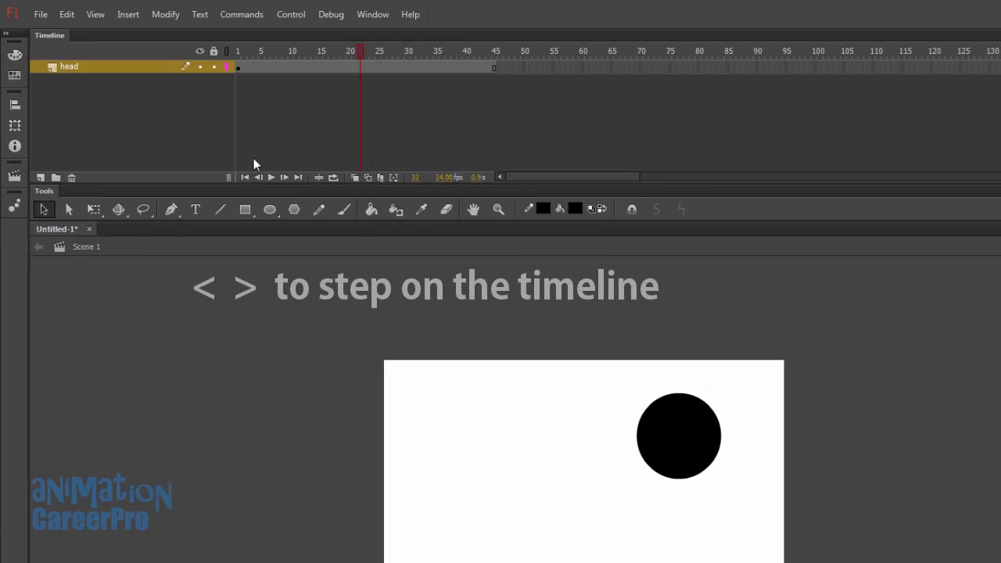
Step: Step forward and backward along the timeline frame by frame, and jump to the last frame and back to the first
key(period)
key(comma)
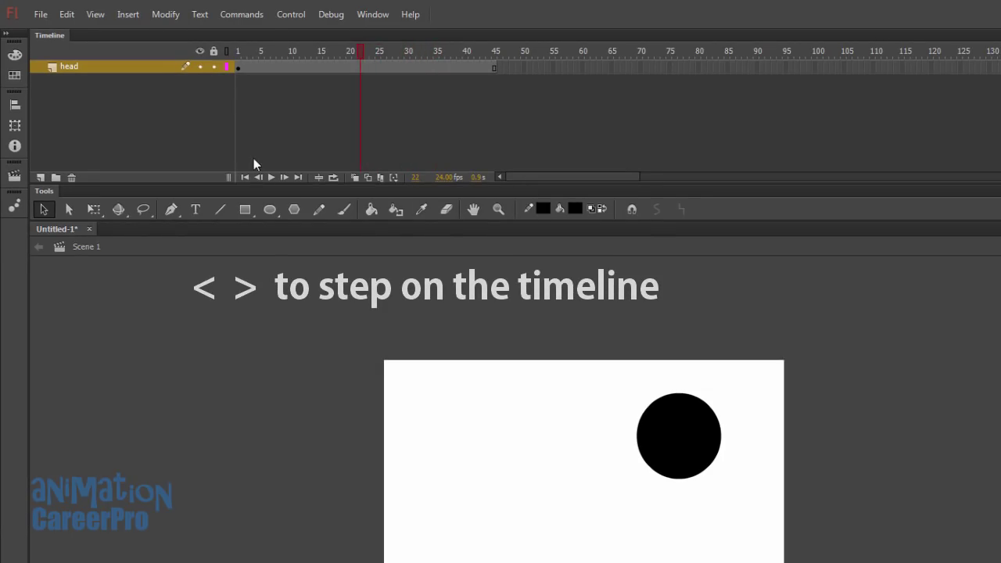
key(period)
key(period)
key(period)
key(period)
key(period)
key(period)
key(period)
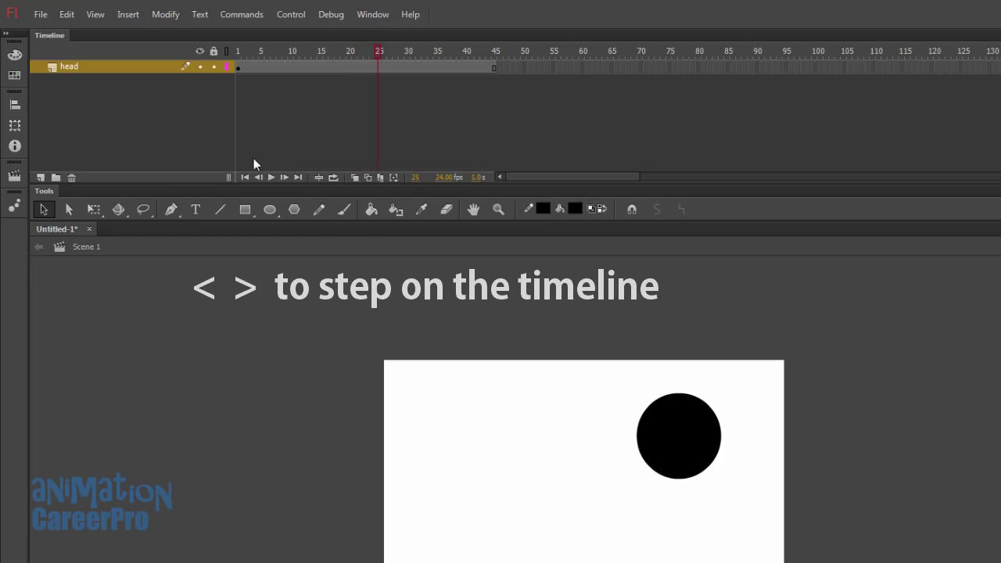
key(period)
key(period)
key(period)
key(period)
key(comma)
key(comma)
key(comma)
key(comma)
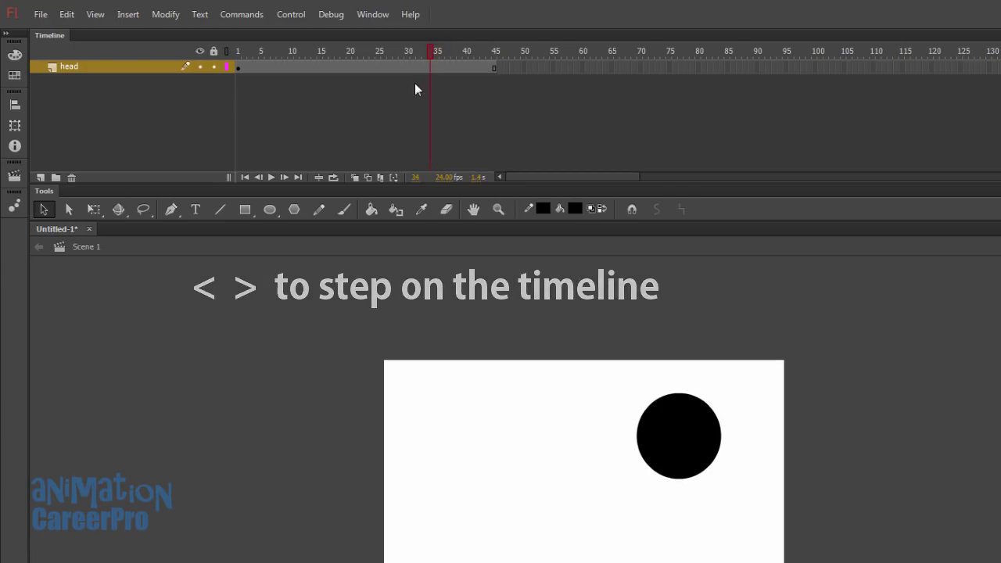
click(298, 178)
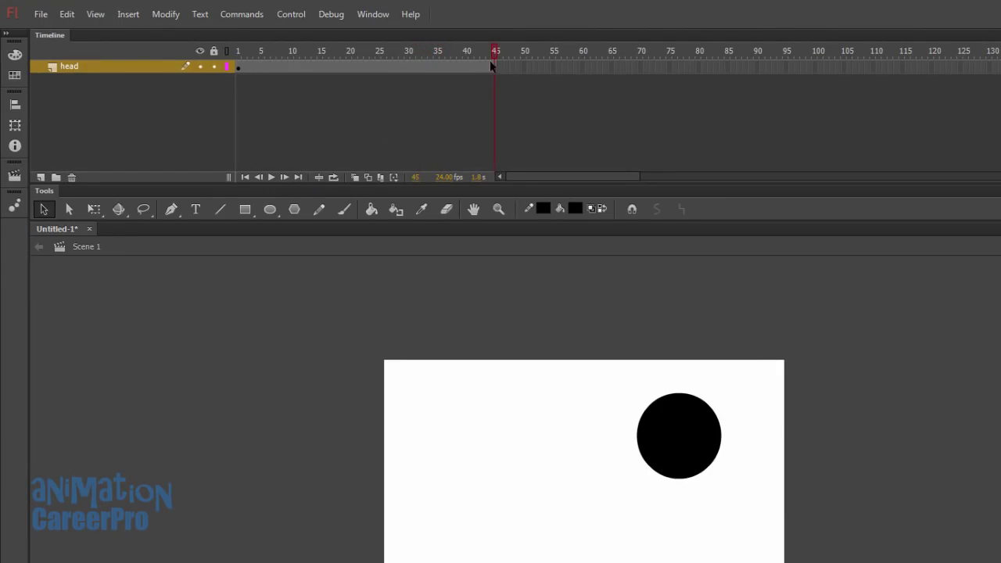
click(245, 178)
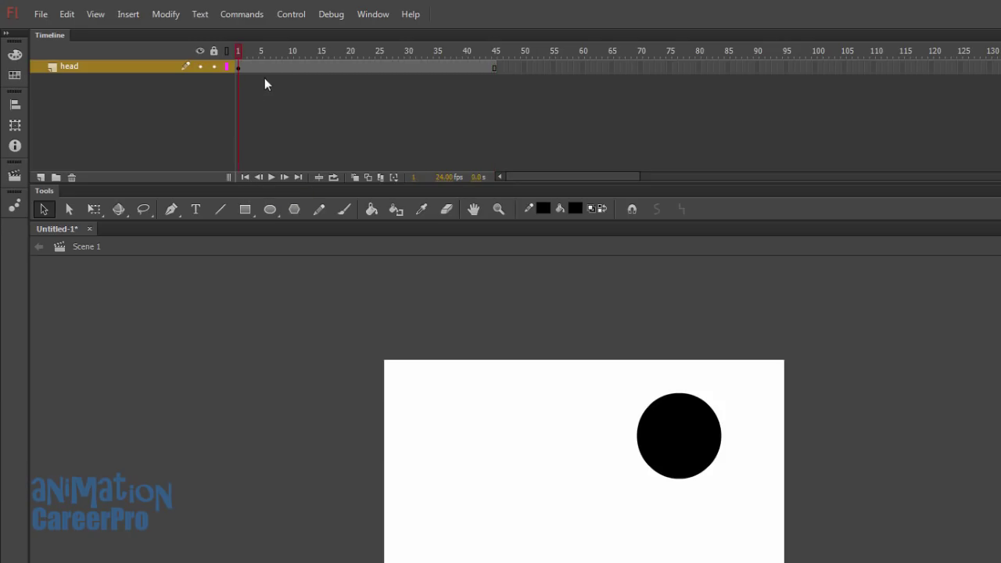
Step: Enable looping with a range covering frames 1 to about 21, and play and pause the looped section
click(334, 178)
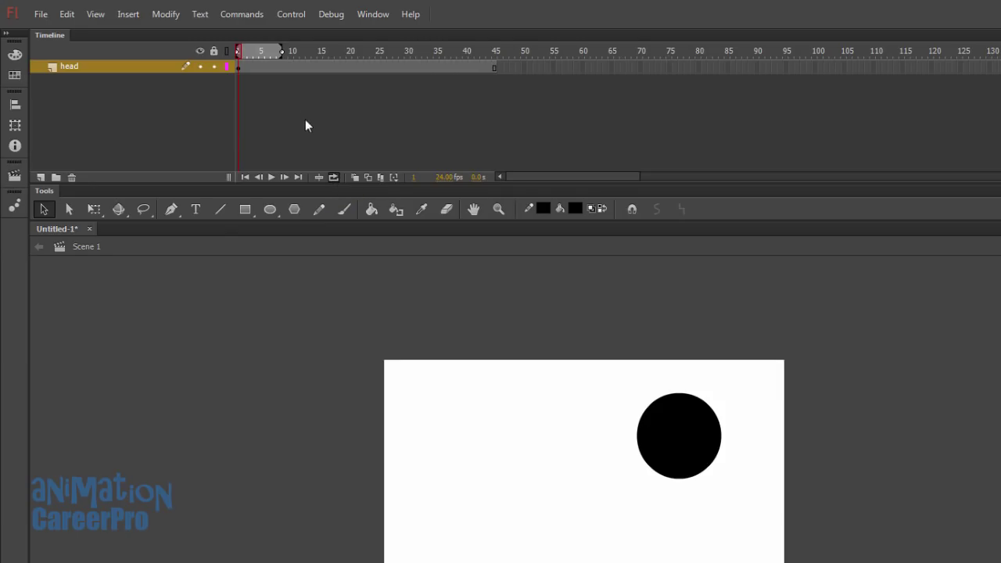
drag(306, 49, 415, 56)
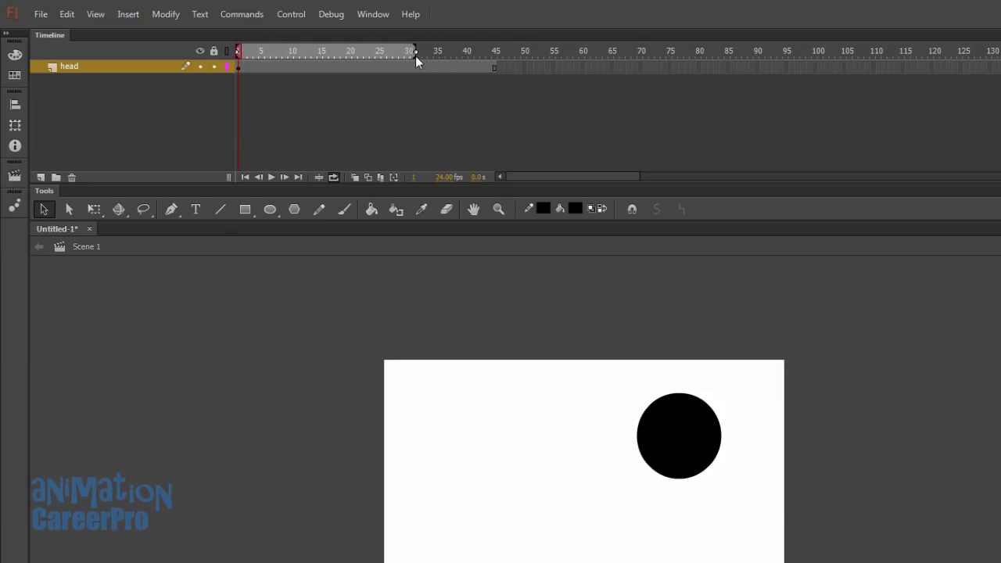
click(273, 176)
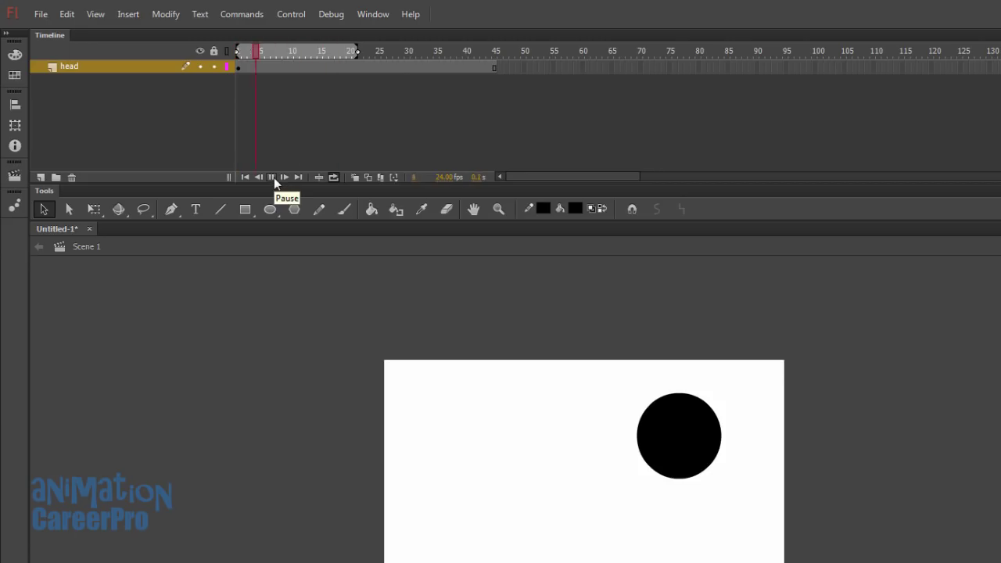
click(272, 177)
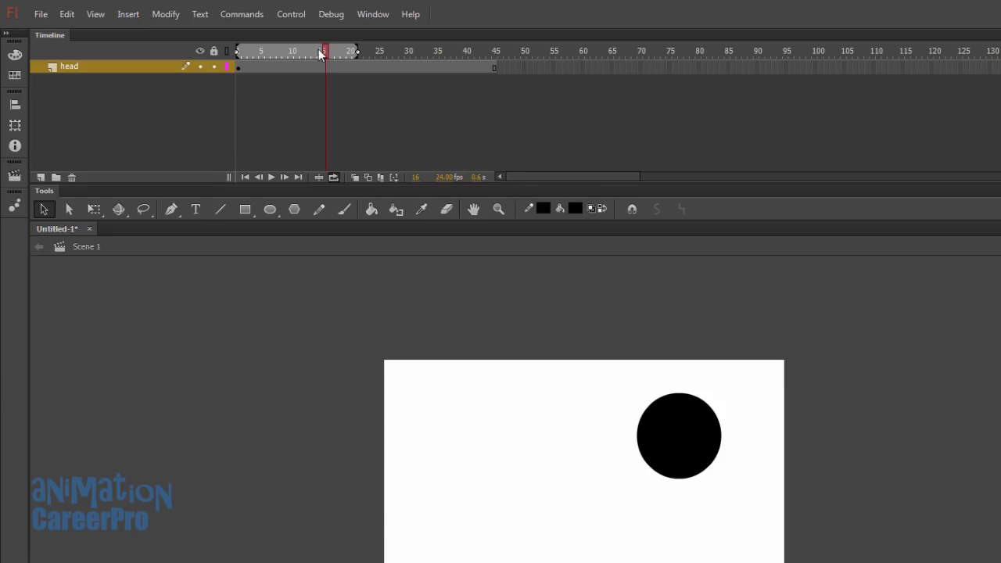
Step: Move the playhead back to frame 11 and open the timeline's frame rate for editing
click(420, 176)
drag(332, 59, 303, 58)
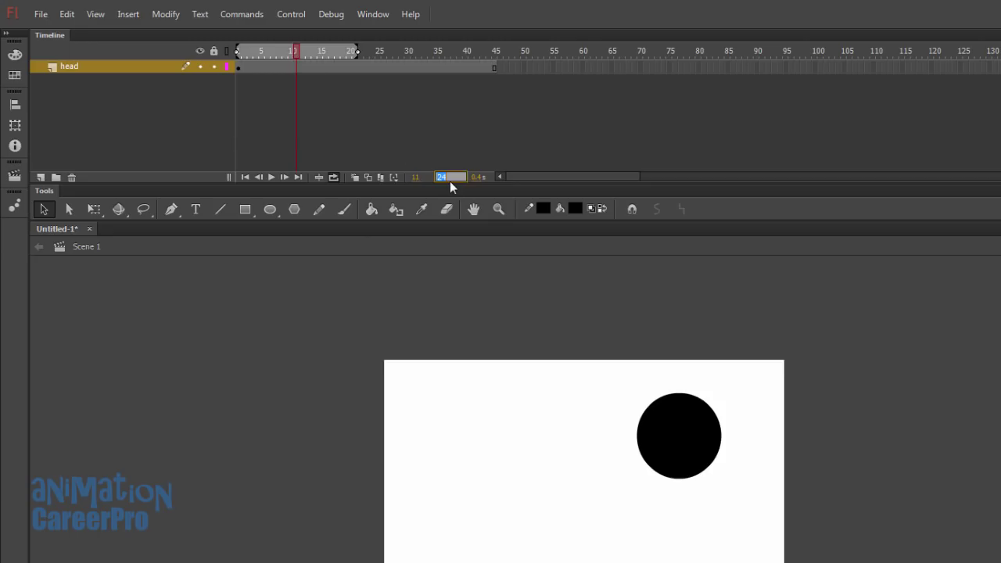
click(456, 233)
mouse_move(512, 178)
mouse_down()
mouse_move(603, 185)
mouse_move(509, 180)
mouse_move(518, 177)
mouse_up()
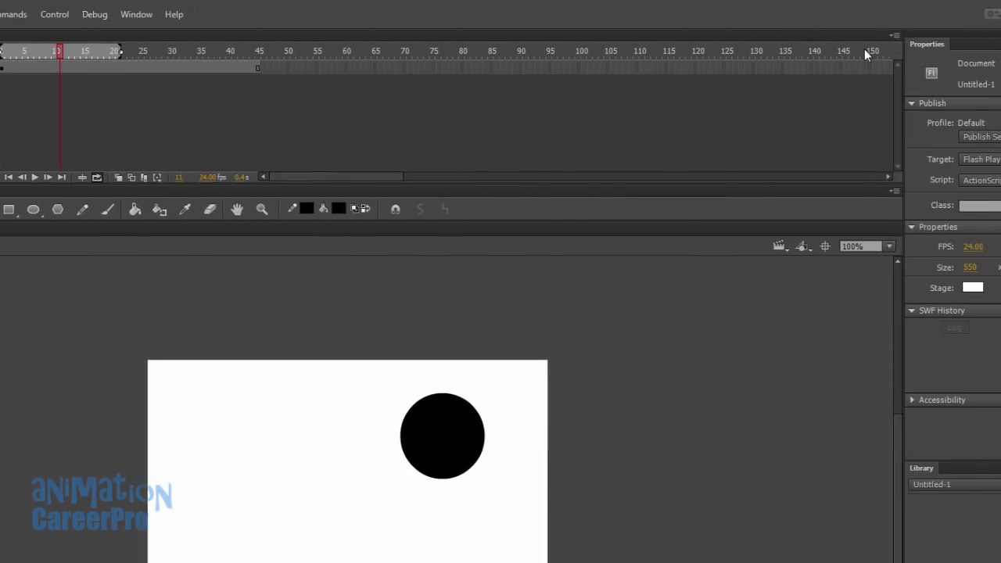
Step: Try the Tiny and Small frame sizes on the timeline and restore Normal
click(849, 36)
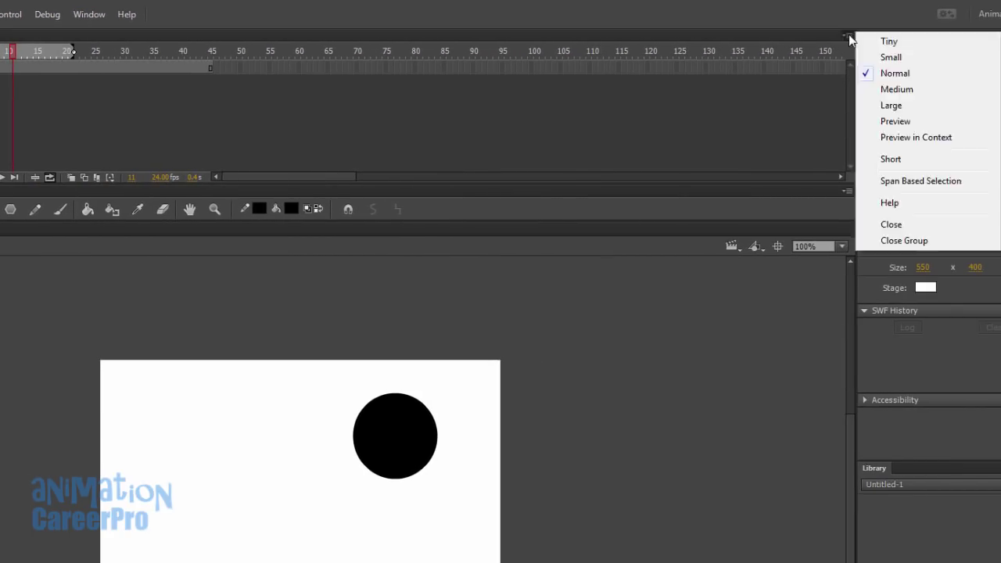
click(896, 43)
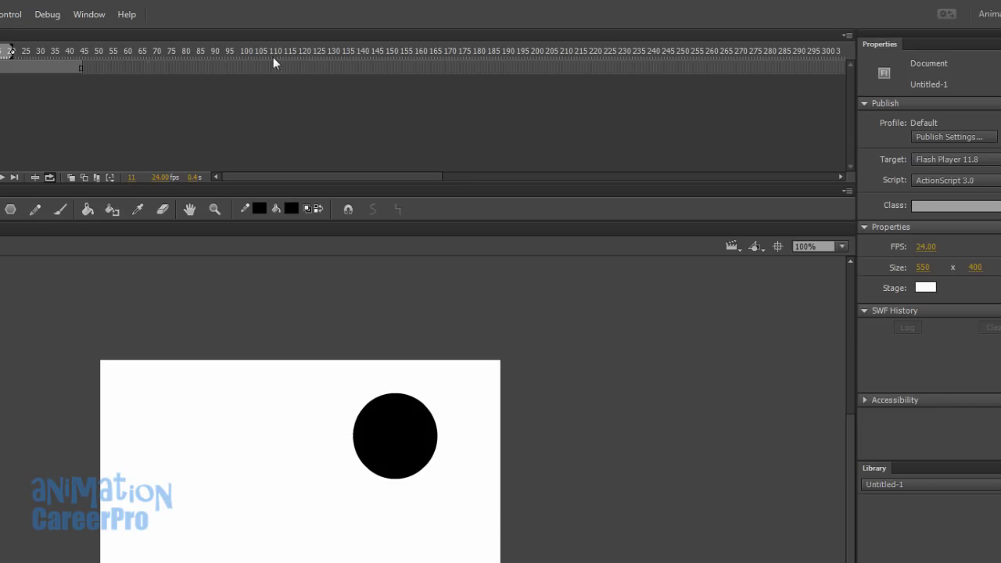
click(847, 35)
click(870, 56)
click(849, 36)
click(888, 72)
Step: Try the Medium and Large frame sizes on the timeline and return to Normal
click(848, 35)
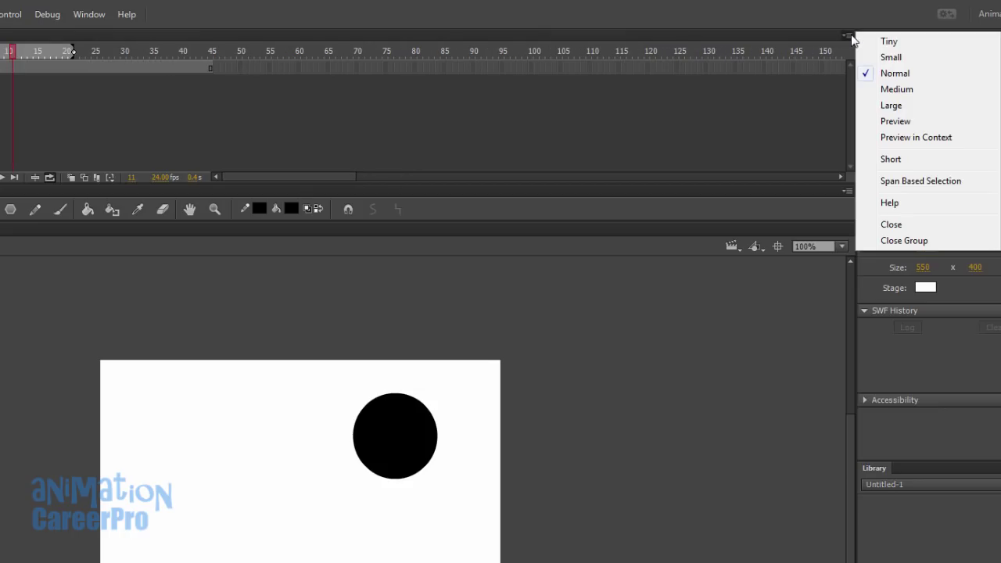
click(880, 90)
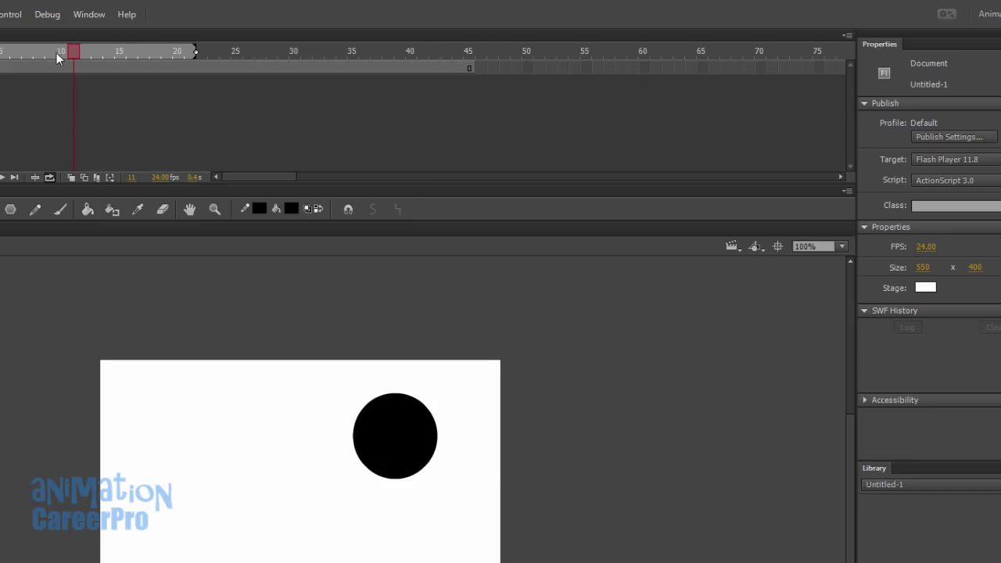
click(849, 36)
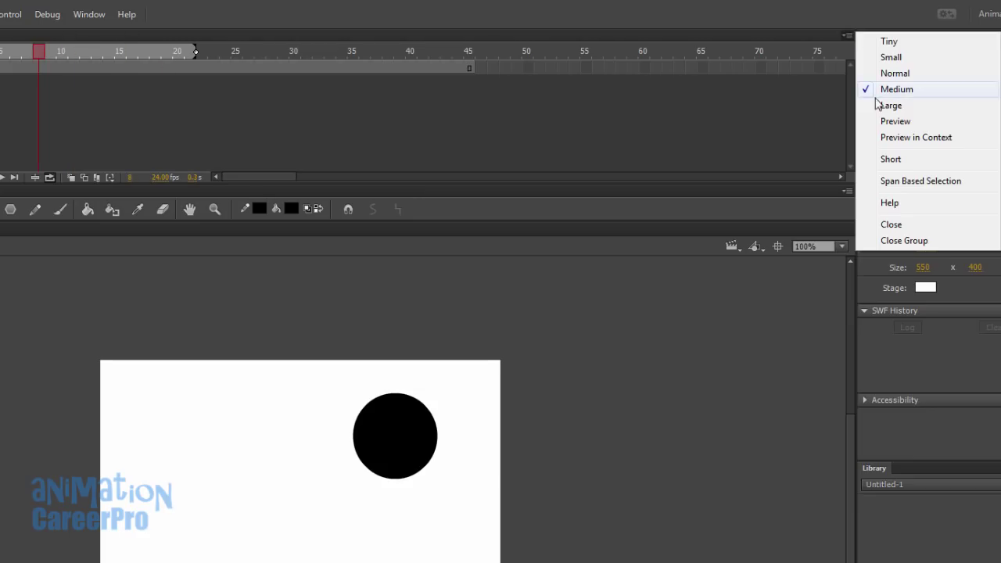
click(883, 105)
click(848, 35)
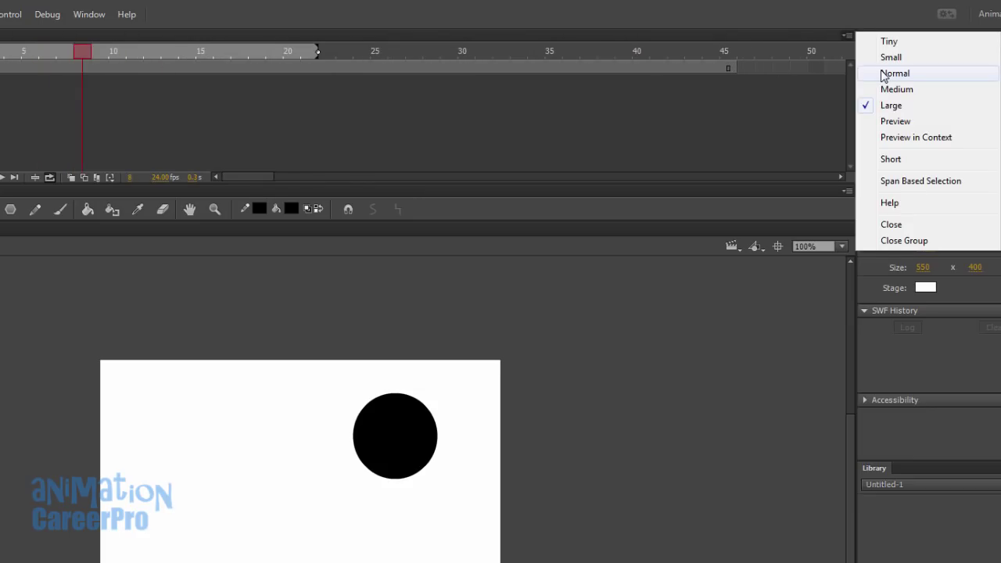
click(884, 75)
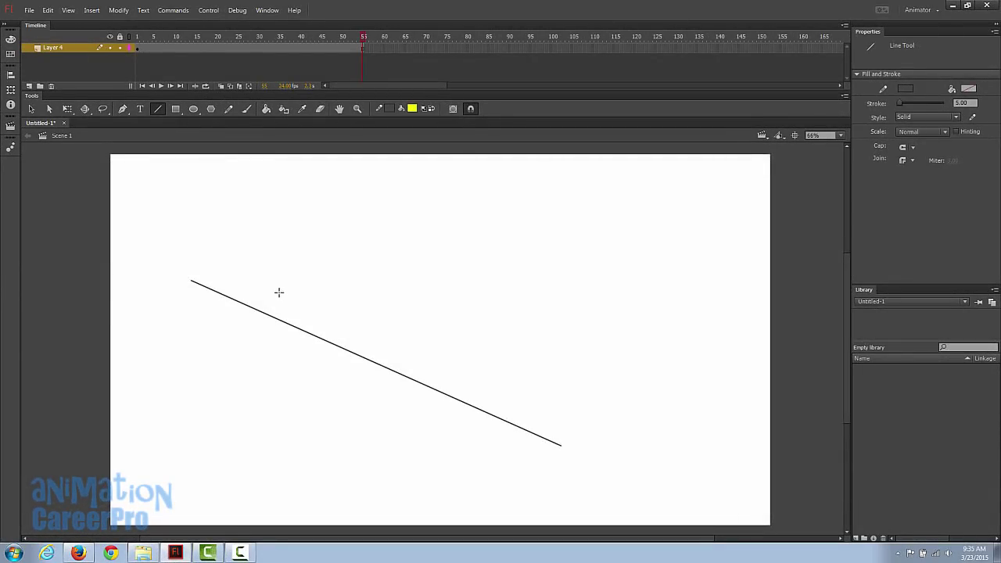
Step: Delete the diagonal line on Layer 4 and draw a new one with the Line tool, sloping down to the right
key(v)
drag(194, 263, 669, 500)
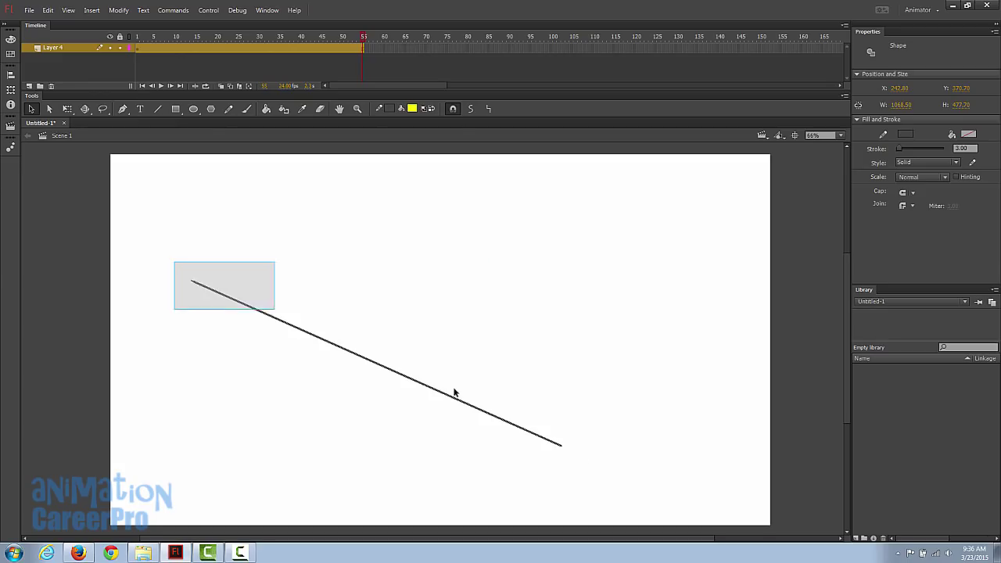
key(Delete)
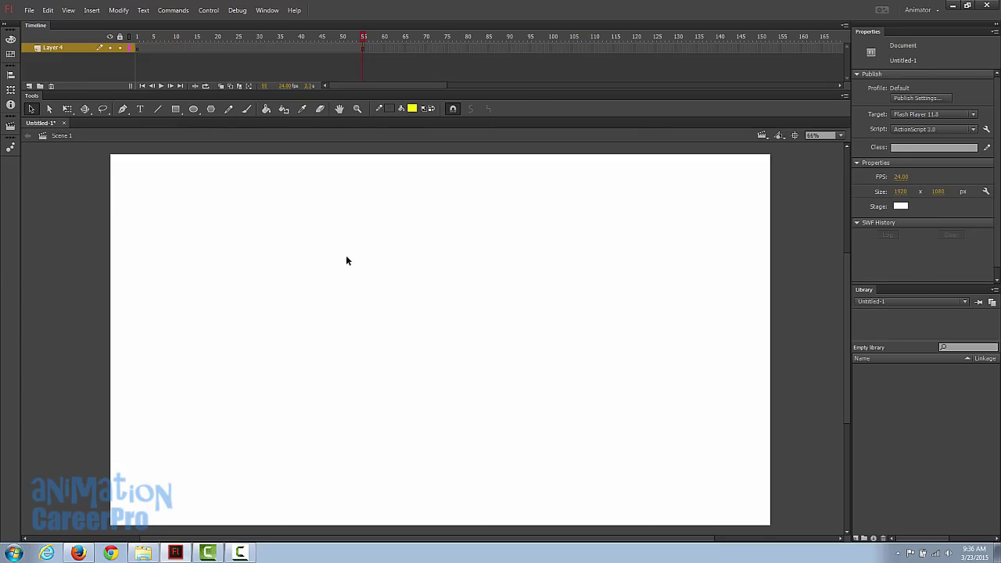
key(n)
drag(164, 286, 554, 462)
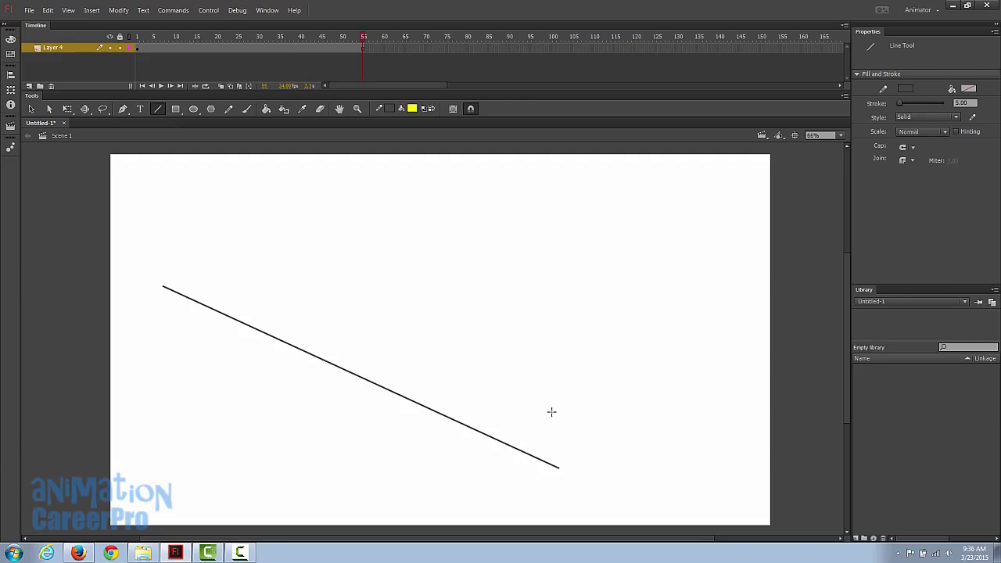
Step: Set the Brush tool to a round tip with a larger size and paint a wavy black stroke above the diagonal line
key(b)
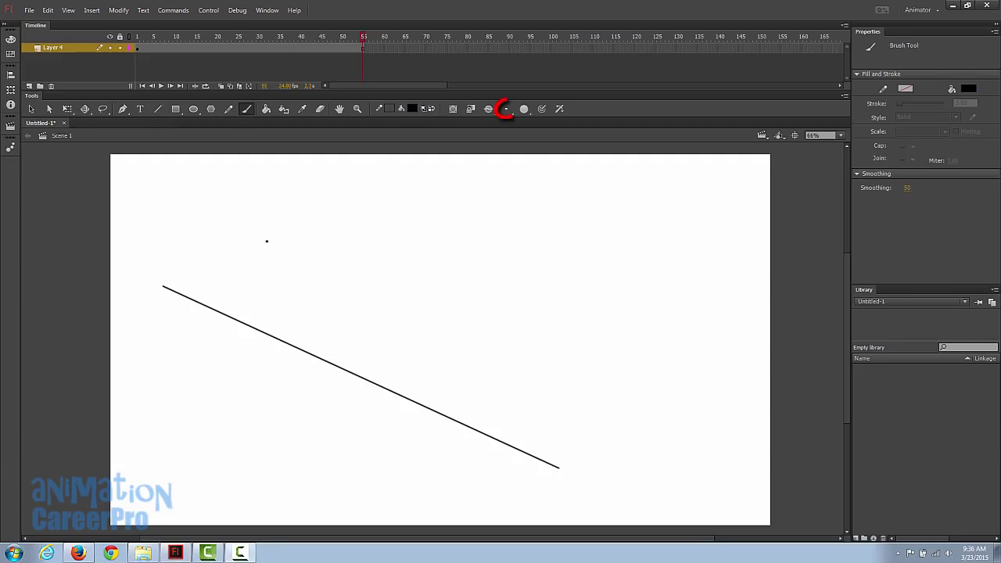
click(525, 113)
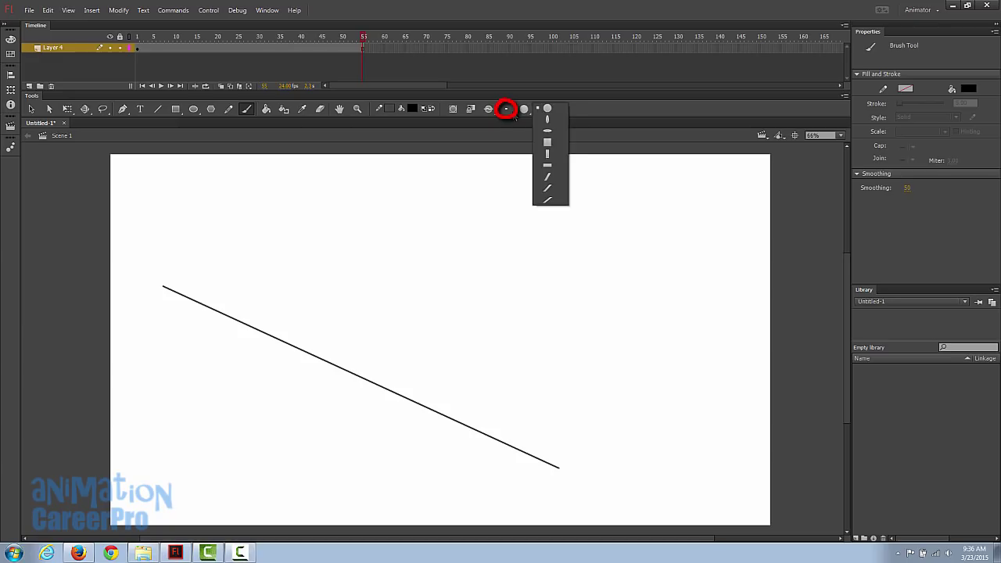
click(507, 108)
click(529, 177)
mouse_move(242, 227)
mouse_down()
mouse_move(263, 248)
mouse_move(342, 273)
mouse_move(446, 275)
mouse_move(519, 299)
mouse_move(575, 344)
mouse_up()
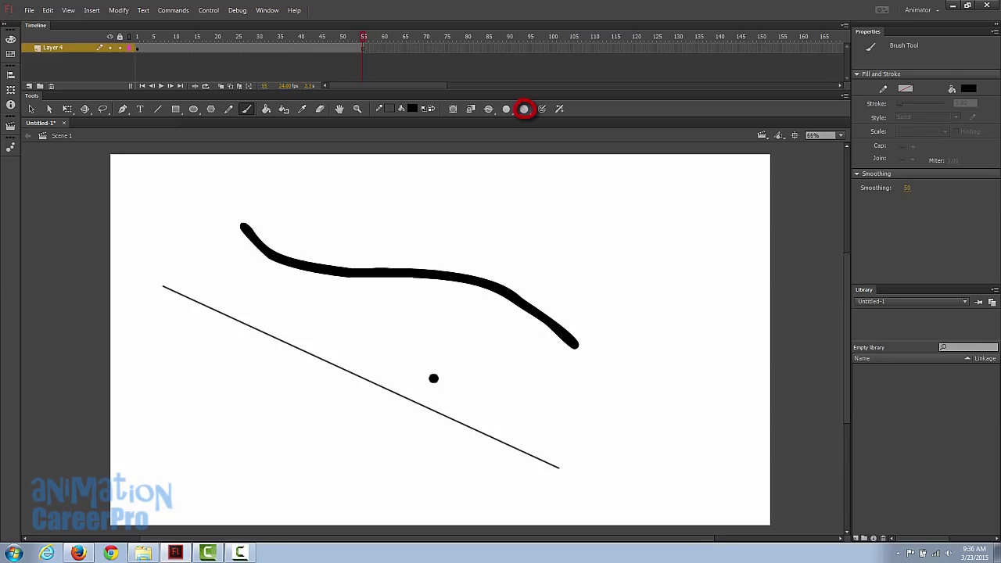
click(173, 109)
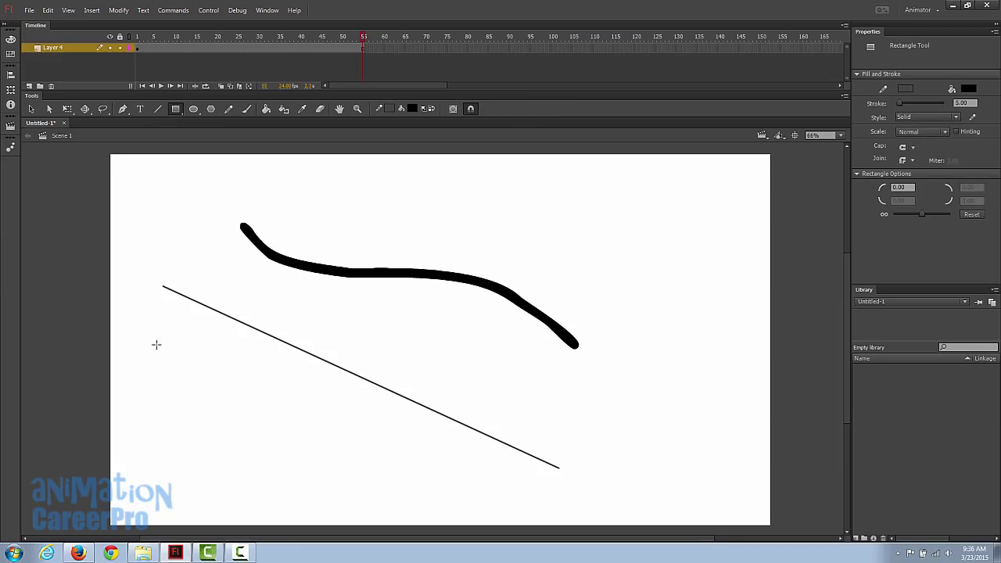
drag(150, 390, 269, 476)
key(ctrl+z)
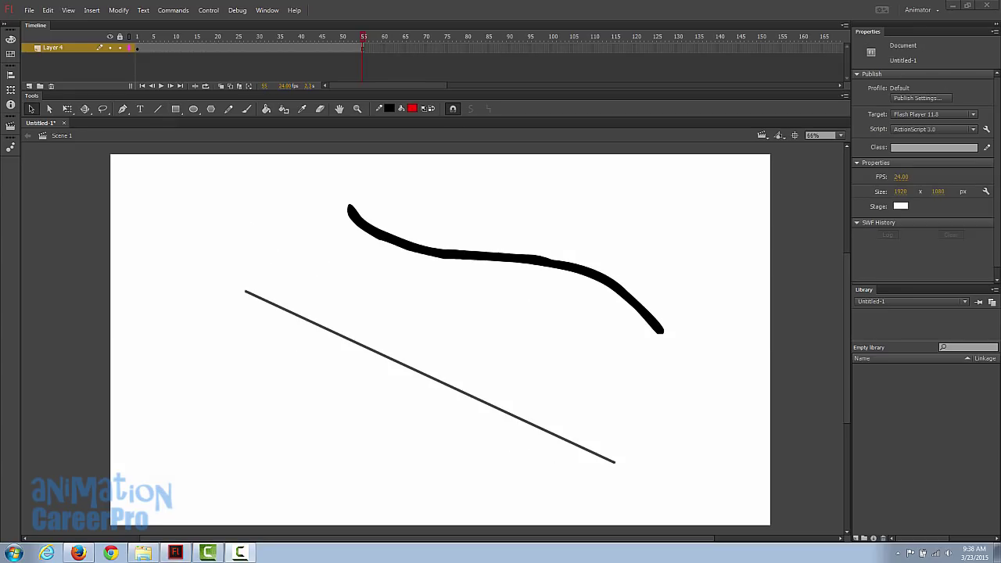
Step: Draw a black-outlined, red-filled square about 313 px wide in the stage's lower left area, and move its fill to the right of the outline
click(176, 109)
mouse_move(148, 373)
mouse_down()
mouse_move(290, 512)
mouse_move(258, 480)
mouse_up()
key(v)
mouse_move(227, 415)
mouse_down()
mouse_move(339, 425)
mouse_move(354, 438)
mouse_up()
click(248, 375)
mouse_move(250, 379)
mouse_down()
mouse_move(230, 369)
mouse_move(244, 369)
mouse_up()
click(329, 415)
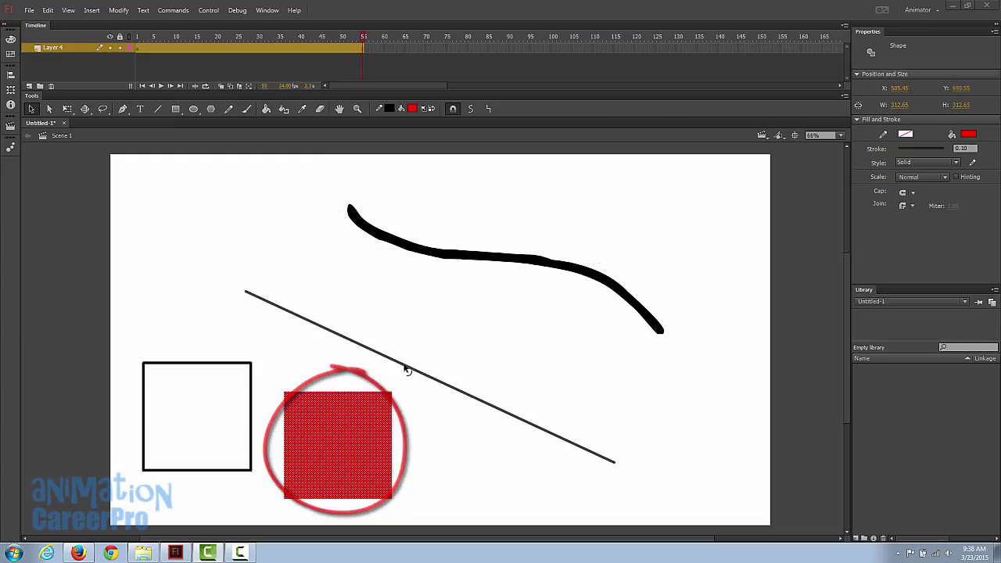
Step: Delete the separated red fill and the square's black outline
drag(260, 381, 403, 505)
key(Delete)
drag(128, 350, 279, 472)
key(Delete)
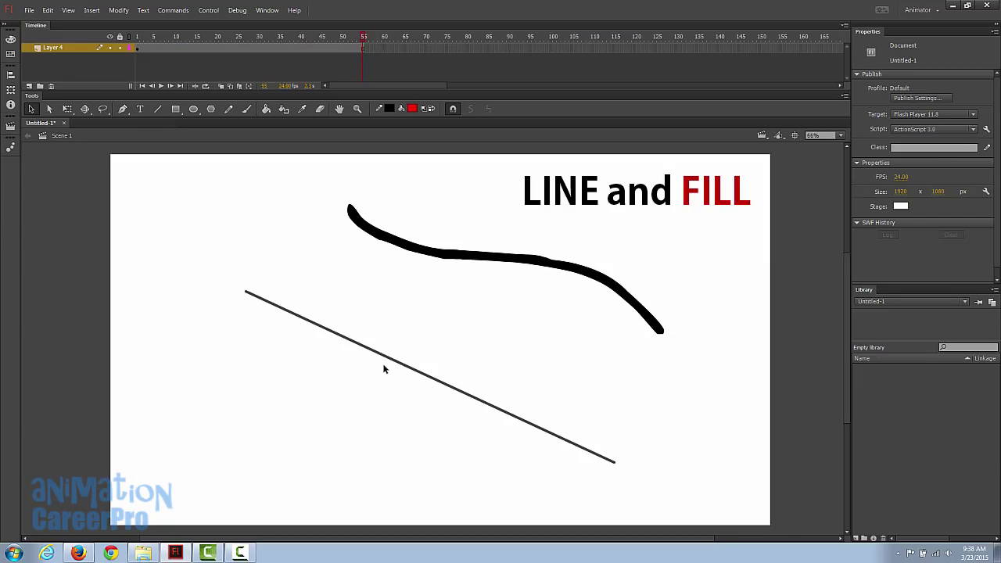
Step: Reshape the diagonal line by bending it upward, pulling its lower right end slightly up and inward, and bending it downward
drag(399, 364, 398, 335)
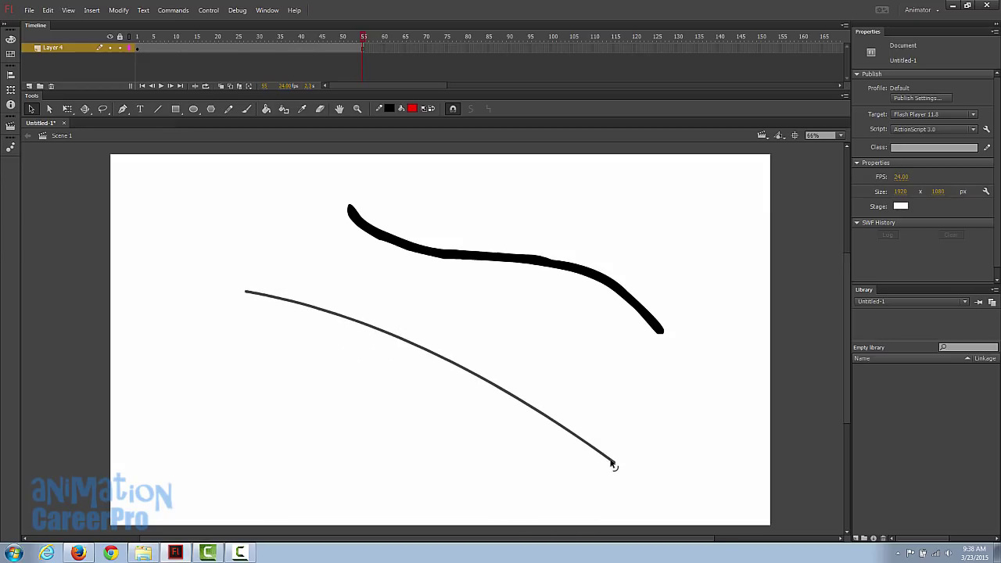
mouse_move(616, 465)
mouse_down()
mouse_move(461, 460)
mouse_move(378, 438)
mouse_move(563, 431)
mouse_move(604, 450)
mouse_up()
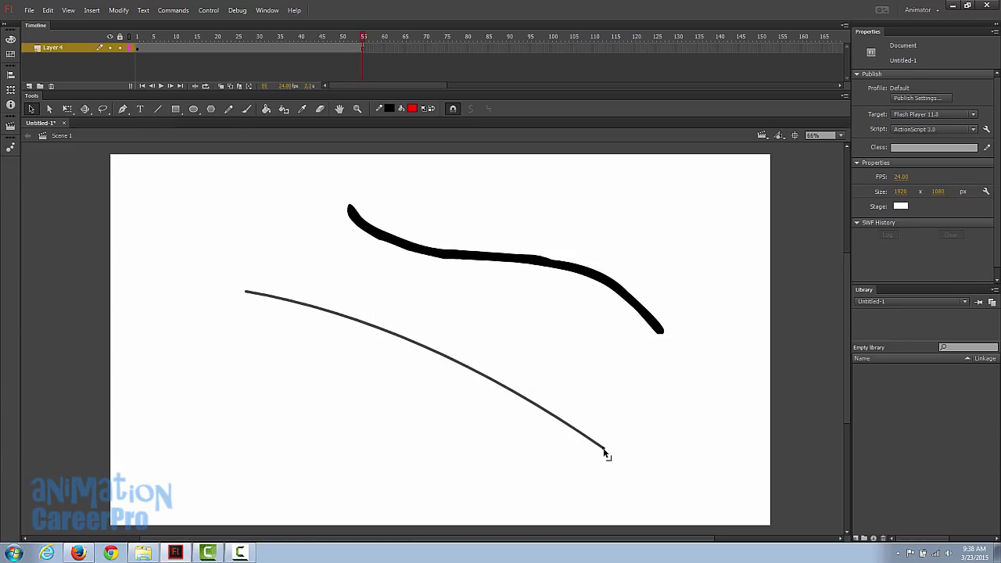
drag(436, 357, 402, 407)
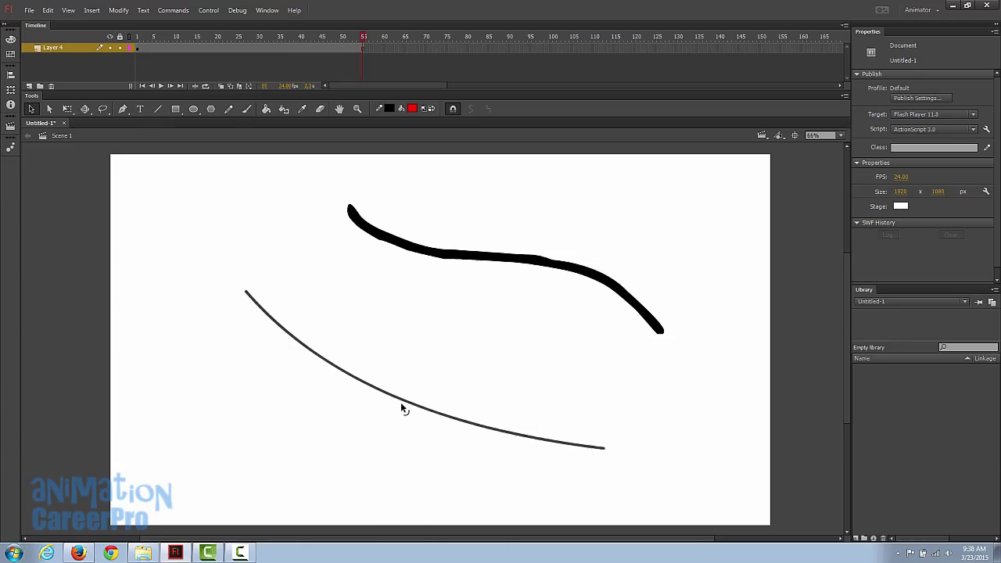
Step: Reshape the black brush stroke's right half with the Selection tool, pulling its lower edge down and its upper edge up and outward
drag(524, 268, 538, 294)
mouse_move(592, 274)
mouse_down()
mouse_move(604, 258)
mouse_move(532, 252)
mouse_up()
click(551, 266)
click(555, 250)
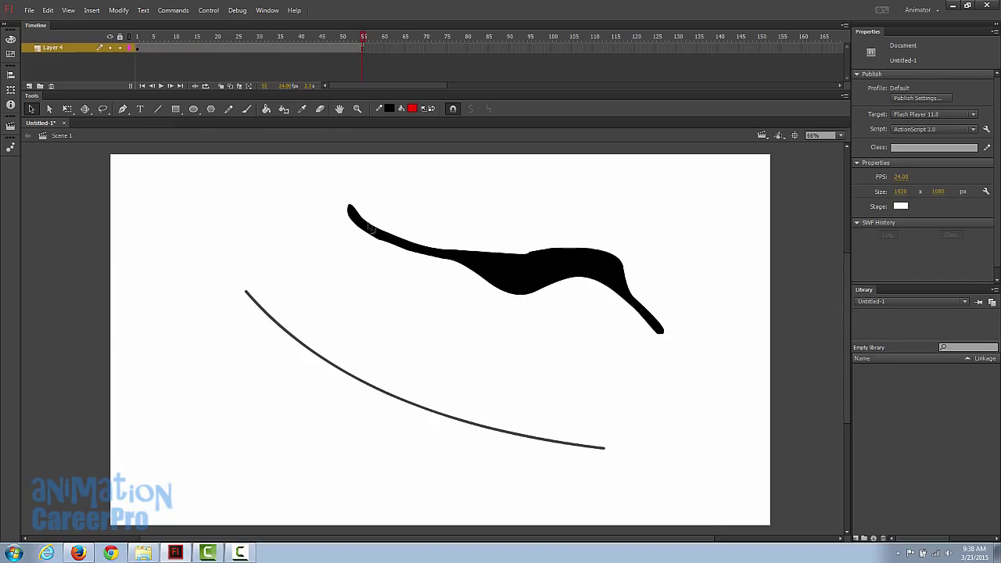
Step: Reshape the brush stroke's left half with the Subselection tool, moving anchor points and curve handles to bulge its lower and upper edges
key(z)
drag(324, 183, 708, 401)
click(48, 108)
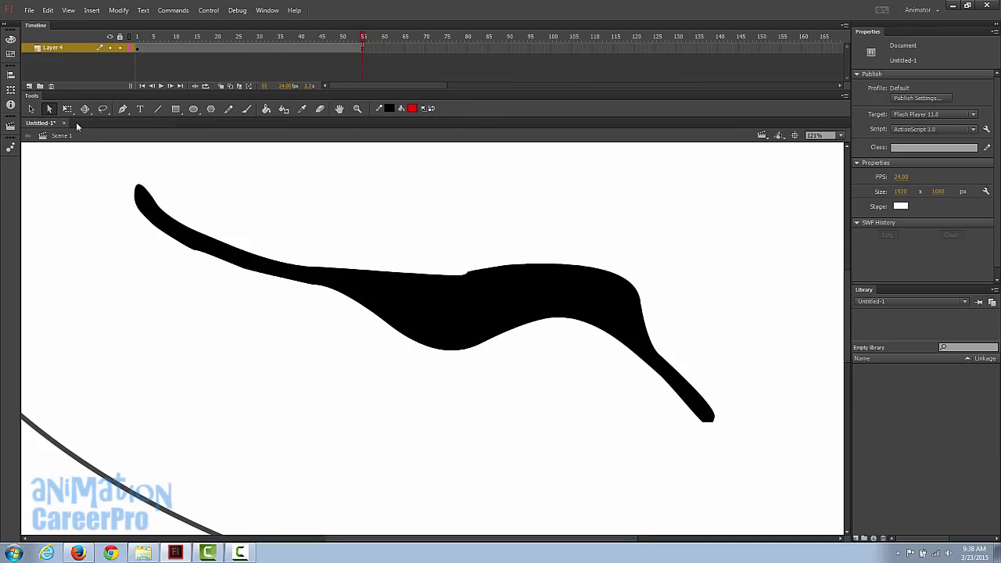
click(220, 261)
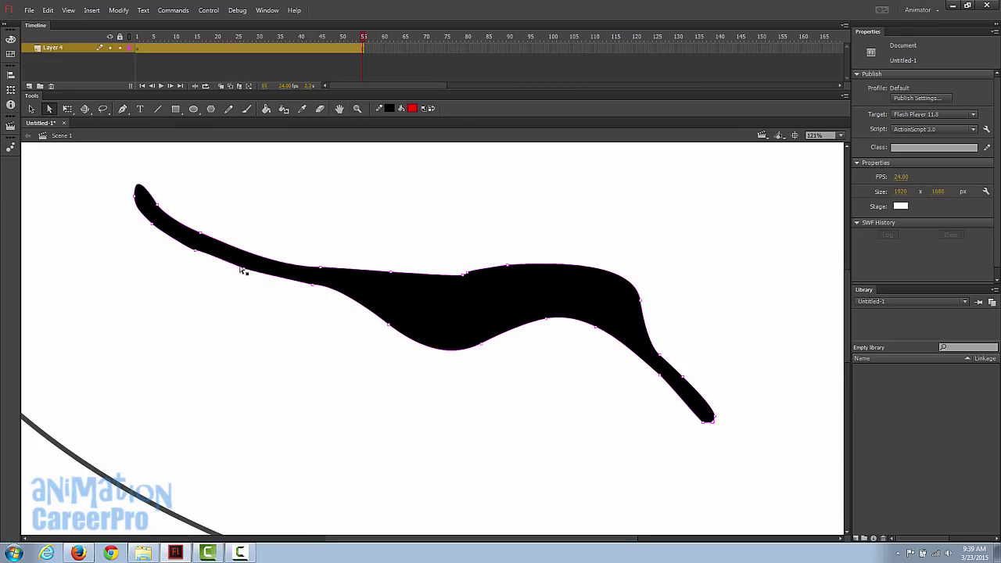
drag(243, 271, 275, 314)
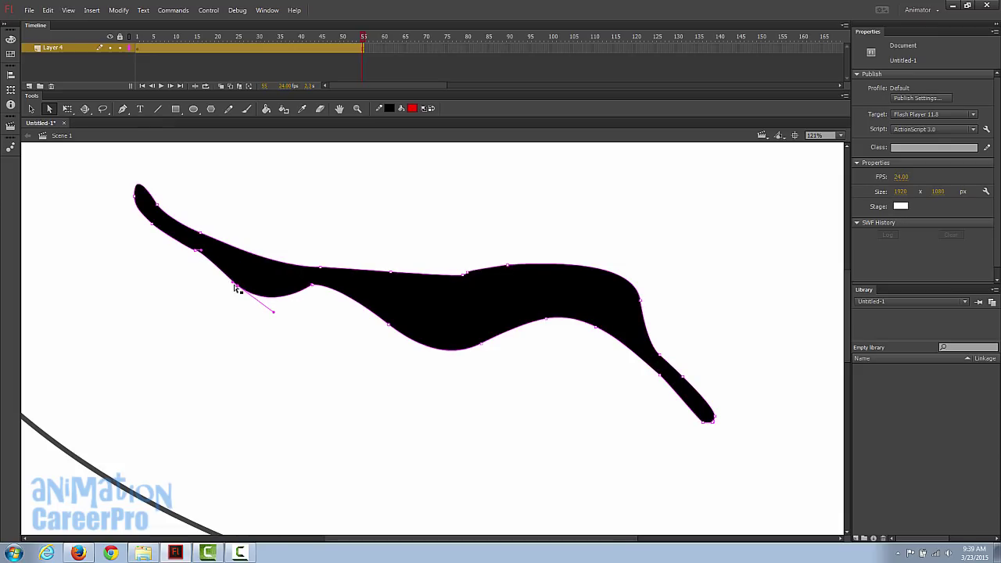
drag(235, 284, 222, 286)
drag(210, 279, 211, 280)
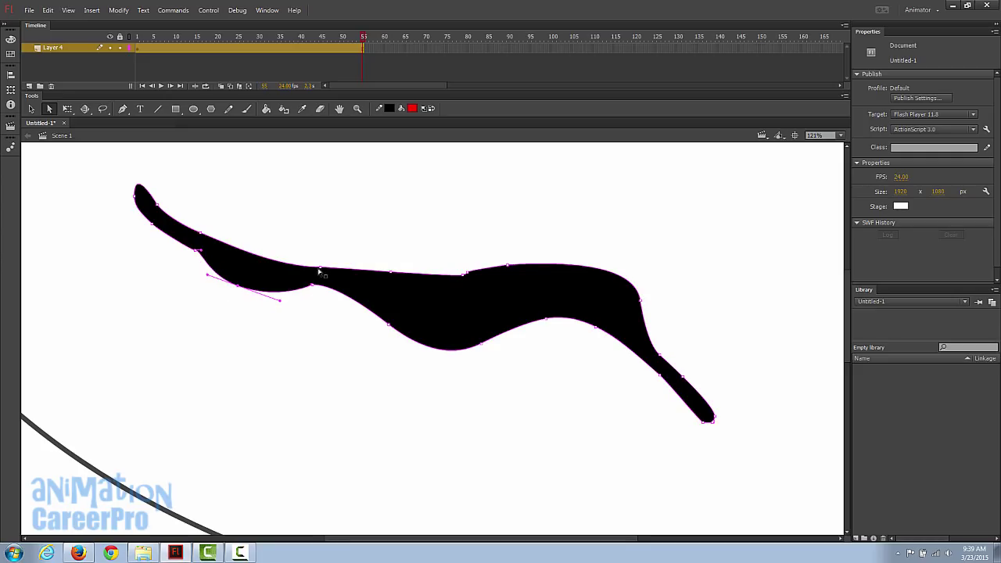
drag(323, 269, 274, 214)
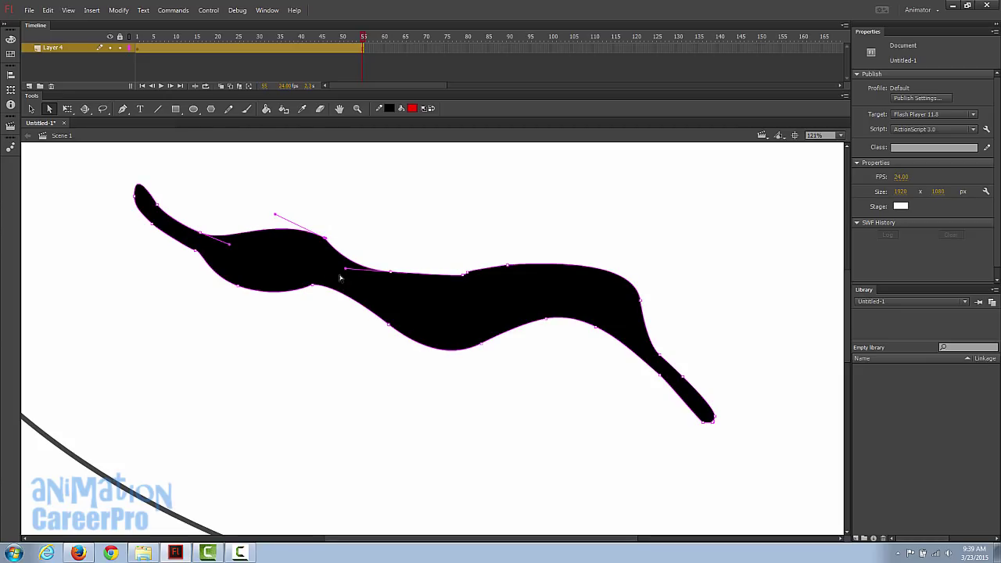
drag(346, 273, 347, 287)
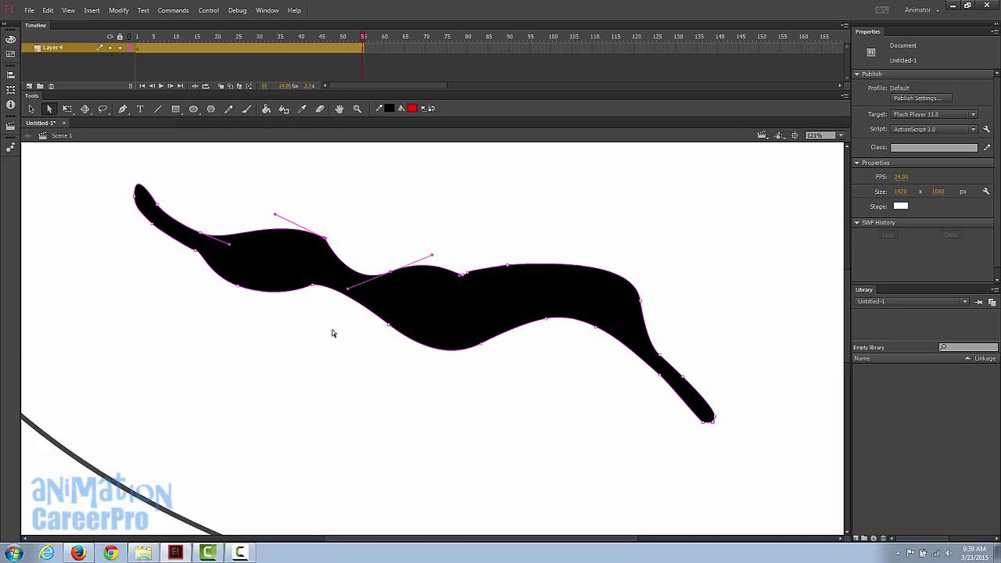
Step: Delete both the brush stroke and the curved line from the stage
drag(353, 349, 408, 284)
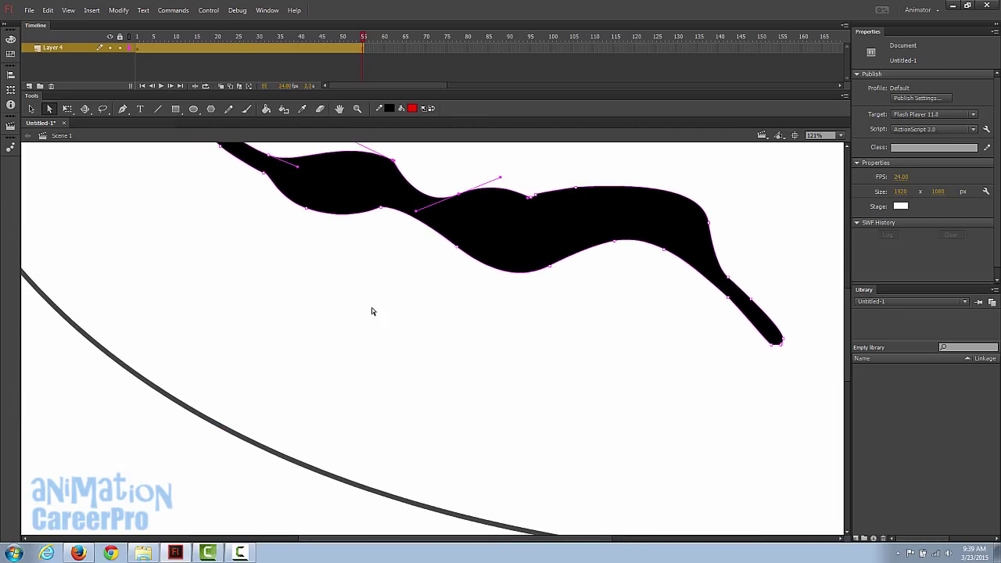
key(z)
alt+click(402, 319)
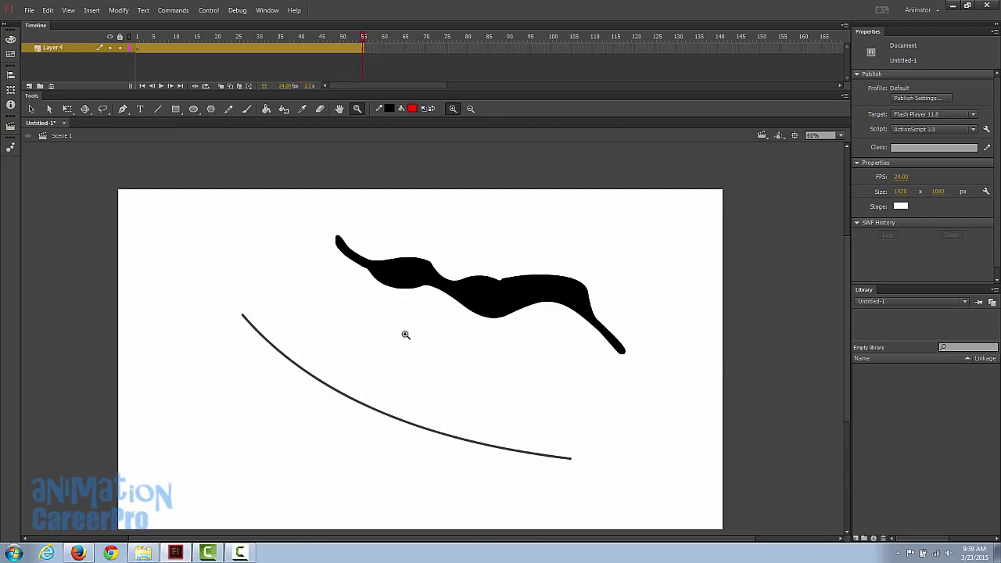
drag(415, 332, 406, 308)
key(v)
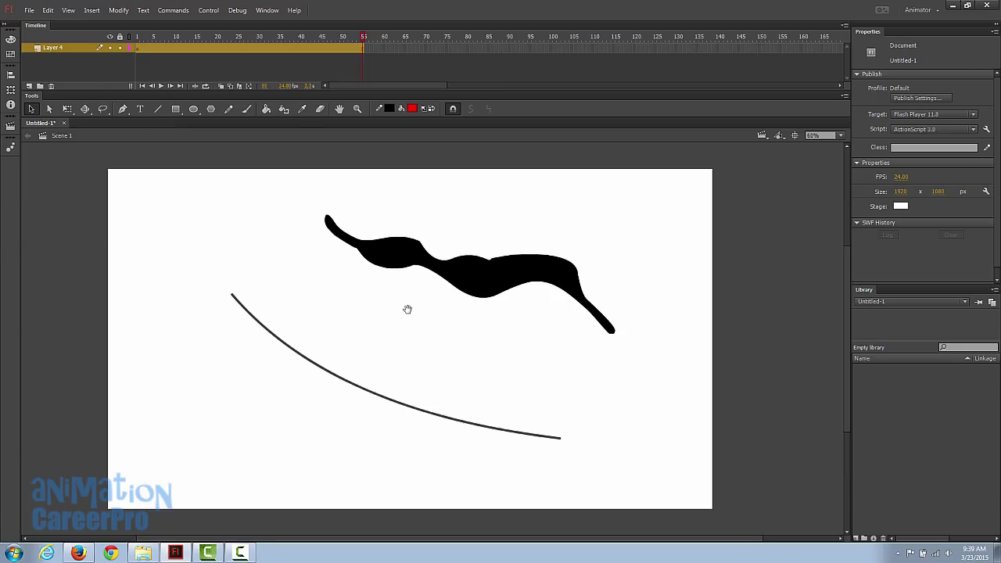
drag(242, 193, 644, 475)
key(Delete)
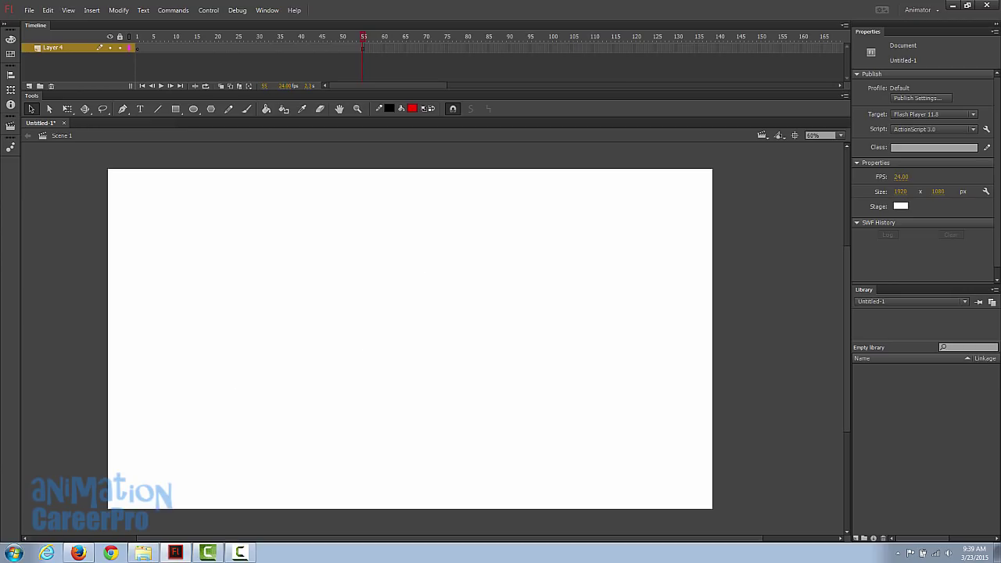
Step: Import the image HandToTrace.png to the stage
click(28, 11)
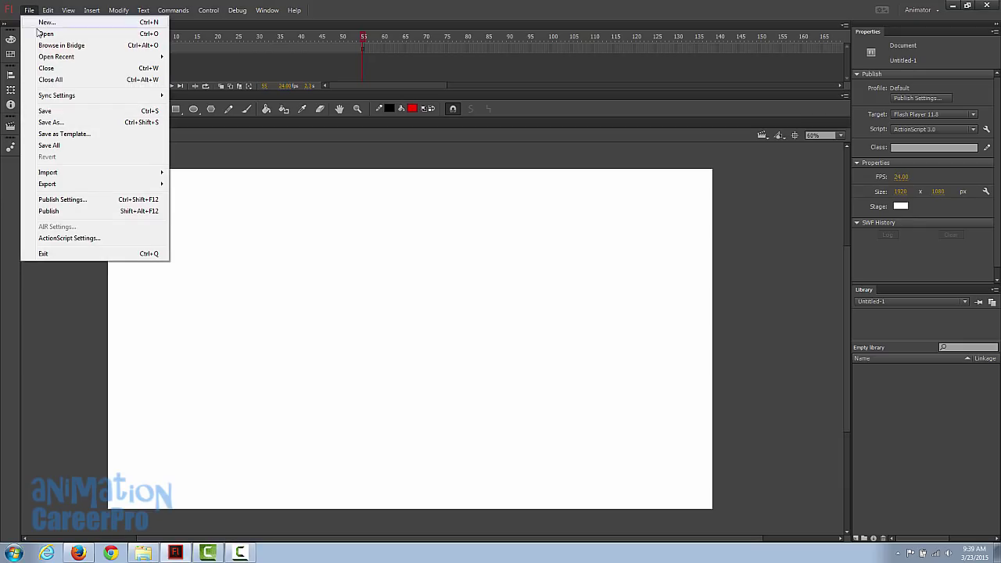
mouse_move(56, 172)
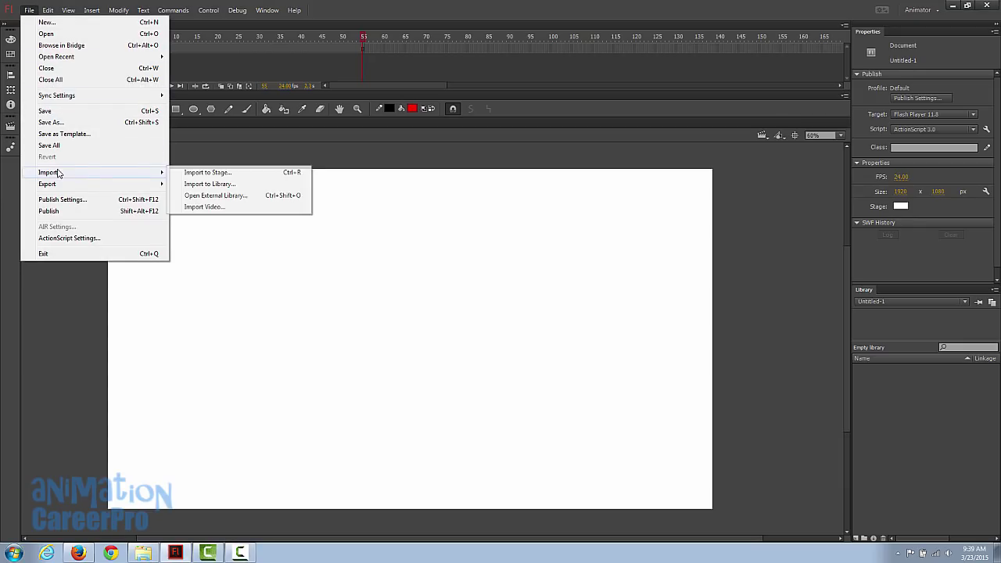
click(191, 173)
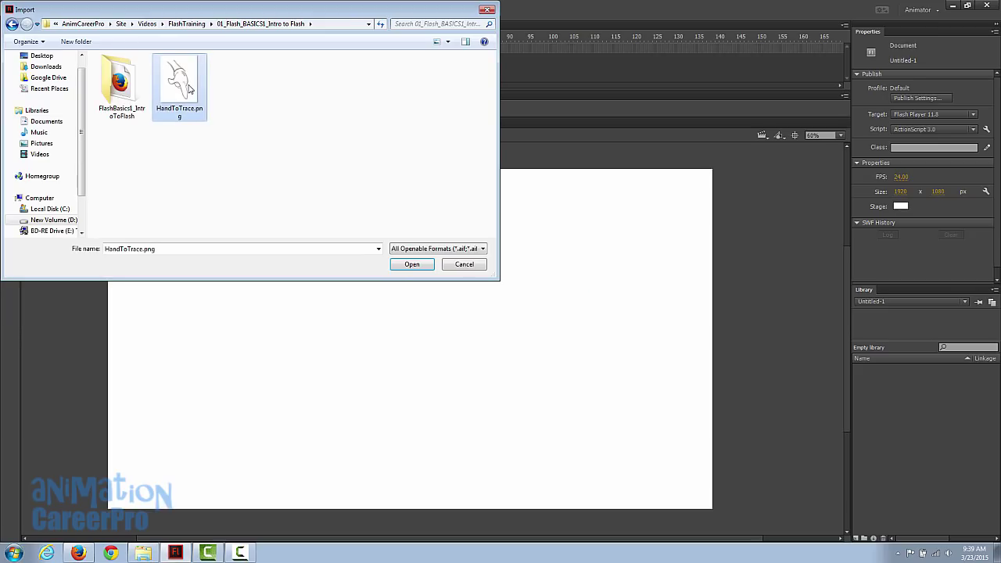
click(410, 264)
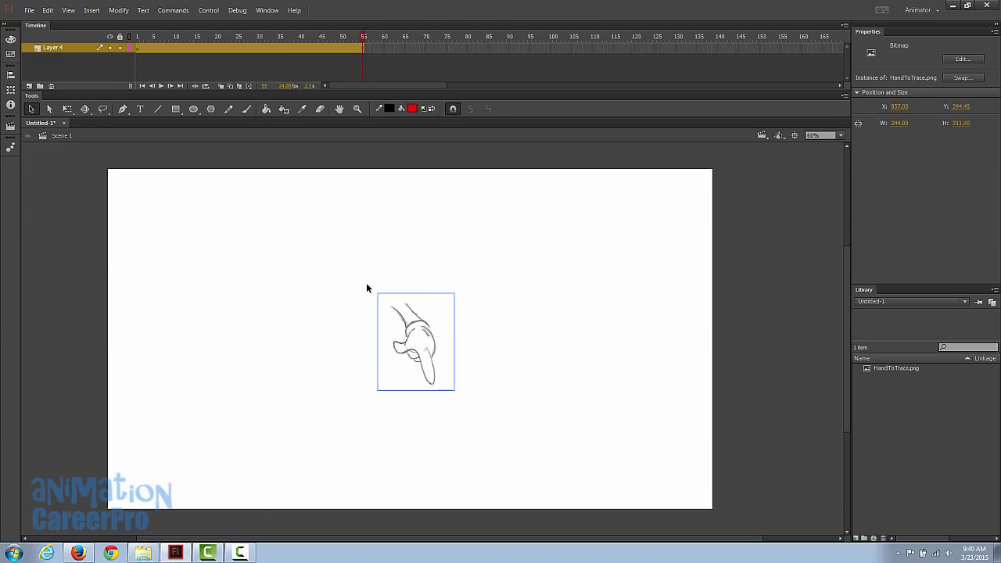
Step: Rename the hand image's layer "drawing", and add a new layer named "Line" above it
click(365, 282)
key(z)
drag(361, 282, 473, 403)
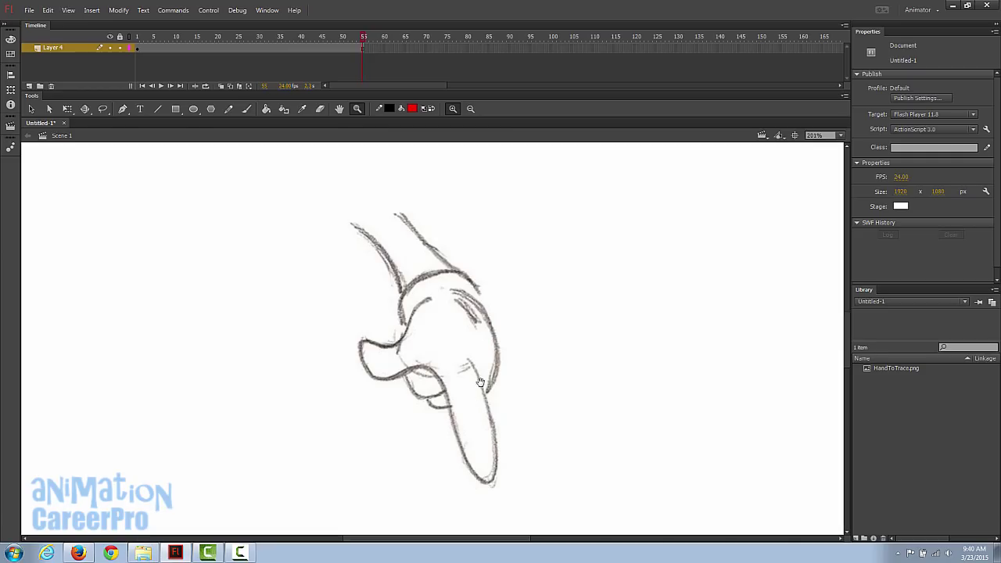
double_click(58, 47)
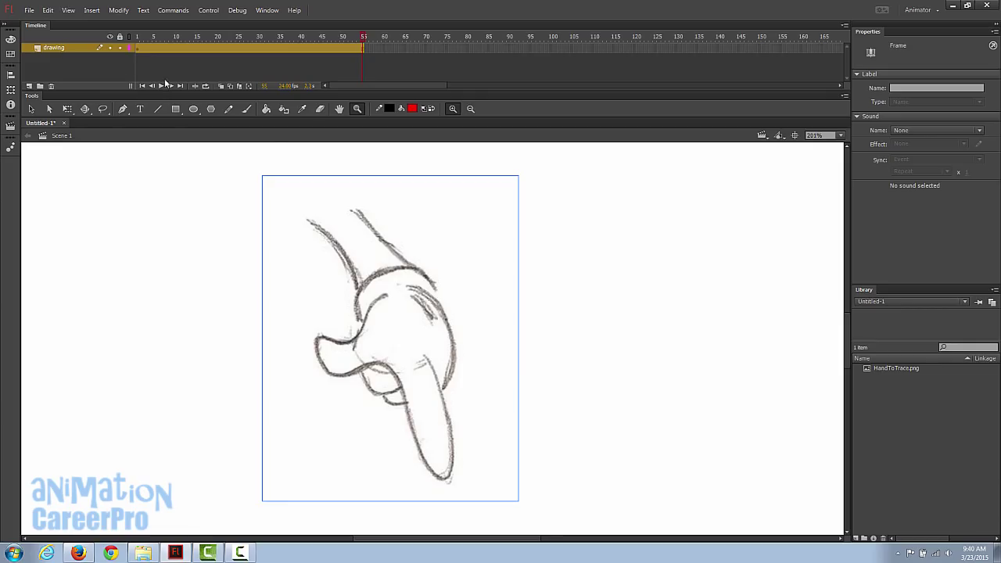
click(29, 86)
double_click(55, 46)
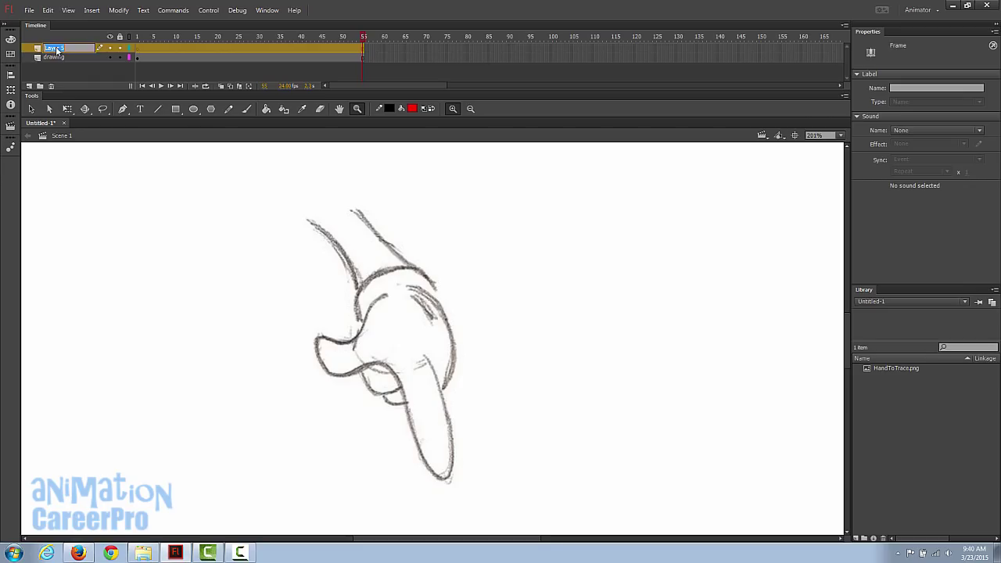
text(Line)
key(Return)
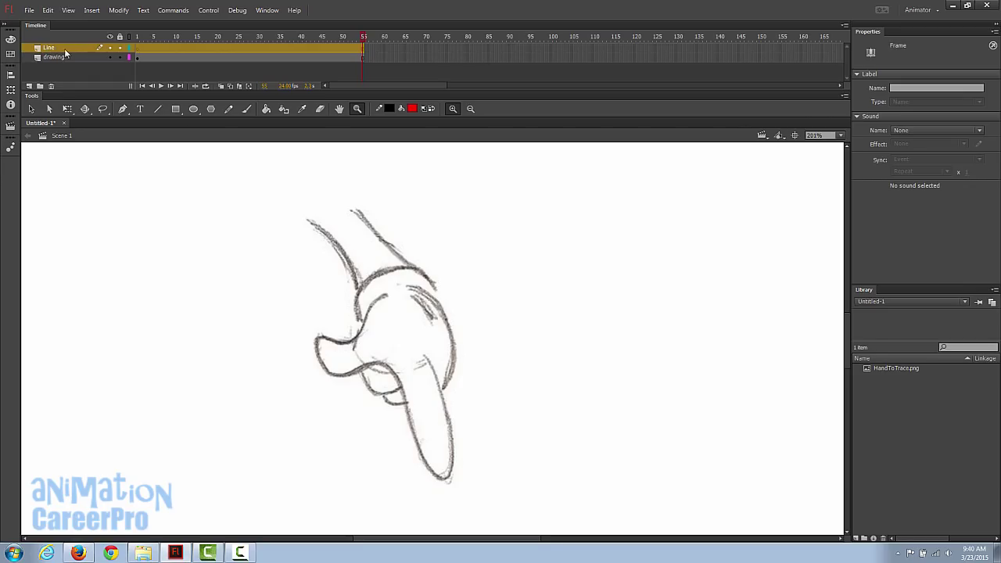
Step: Compare the contents of frame 1 on the Line and drawing layers, and inspect the hand image on the stage
click(138, 58)
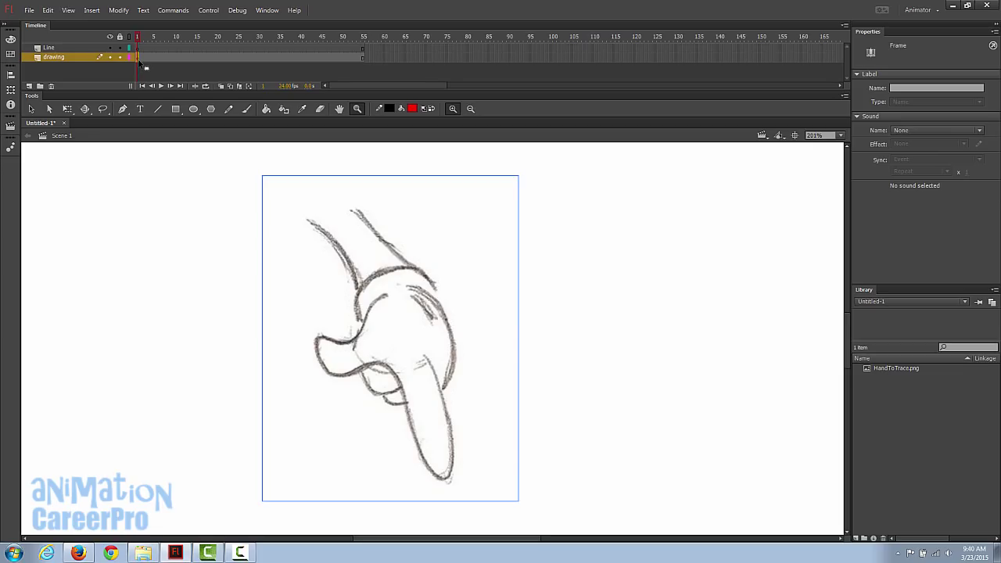
click(138, 48)
click(138, 59)
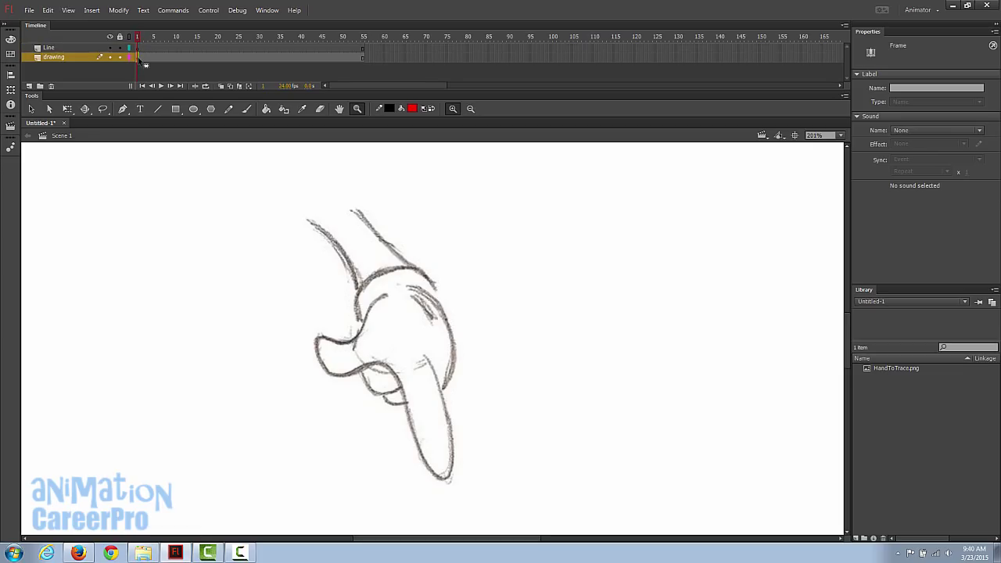
click(138, 49)
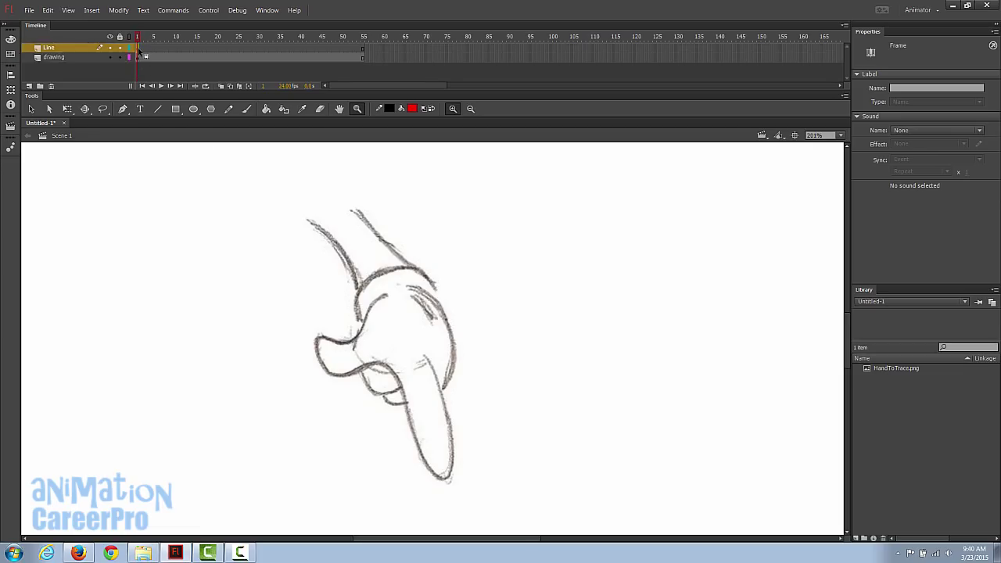
click(138, 58)
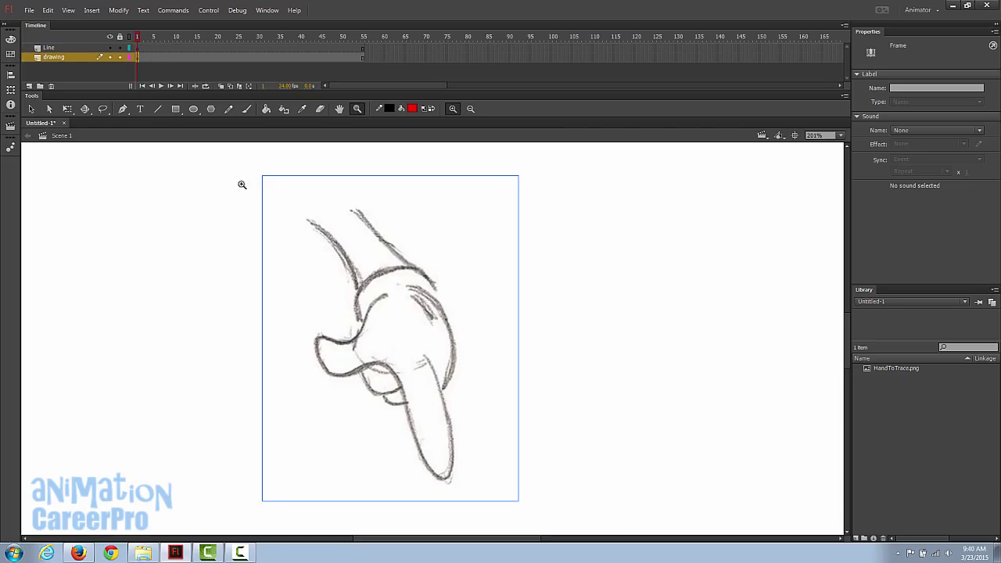
drag(344, 251, 373, 255)
key(v)
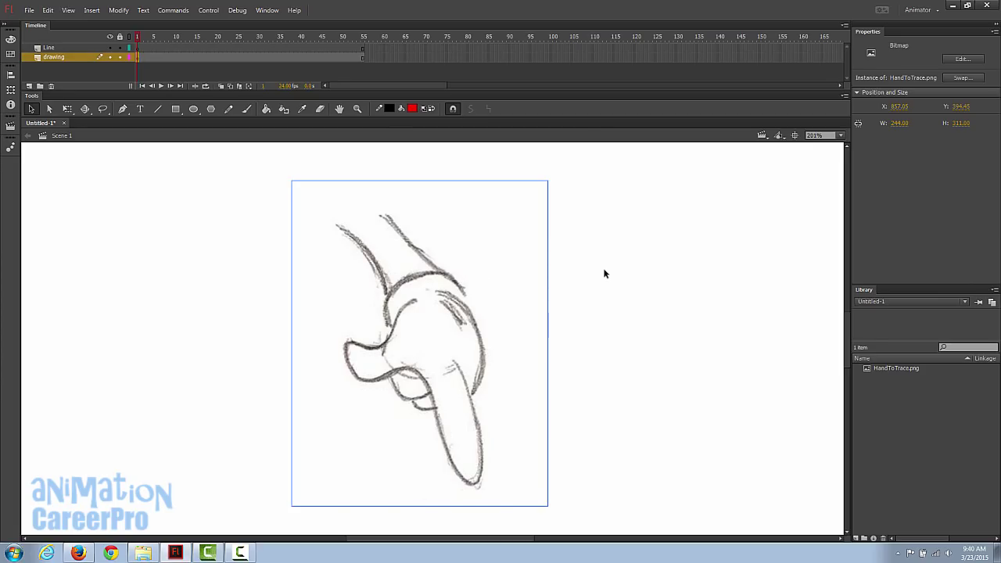
Step: On the Line layer, trace the forearm's upper right edge with a straight line about 46 by 50 px
click(68, 49)
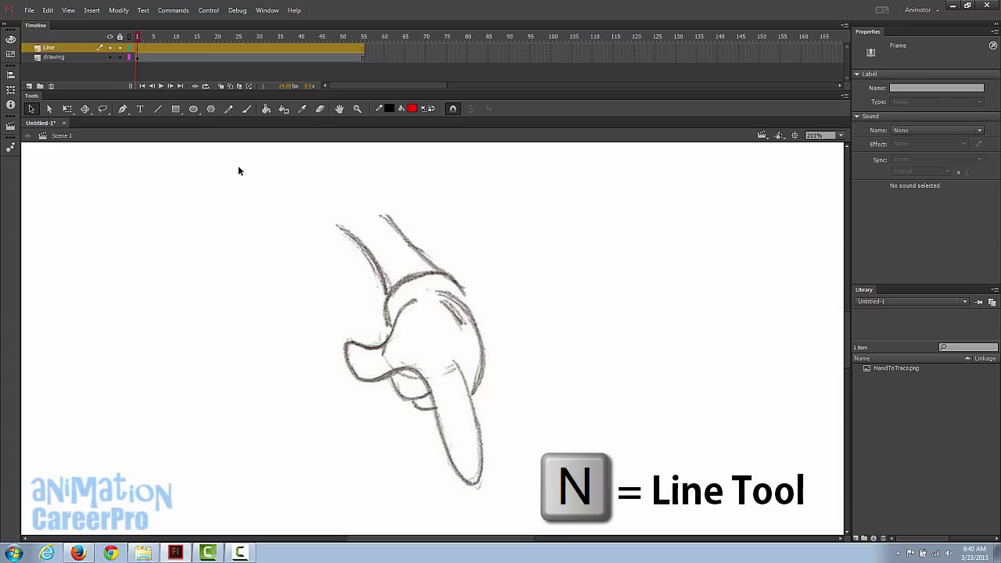
key(n)
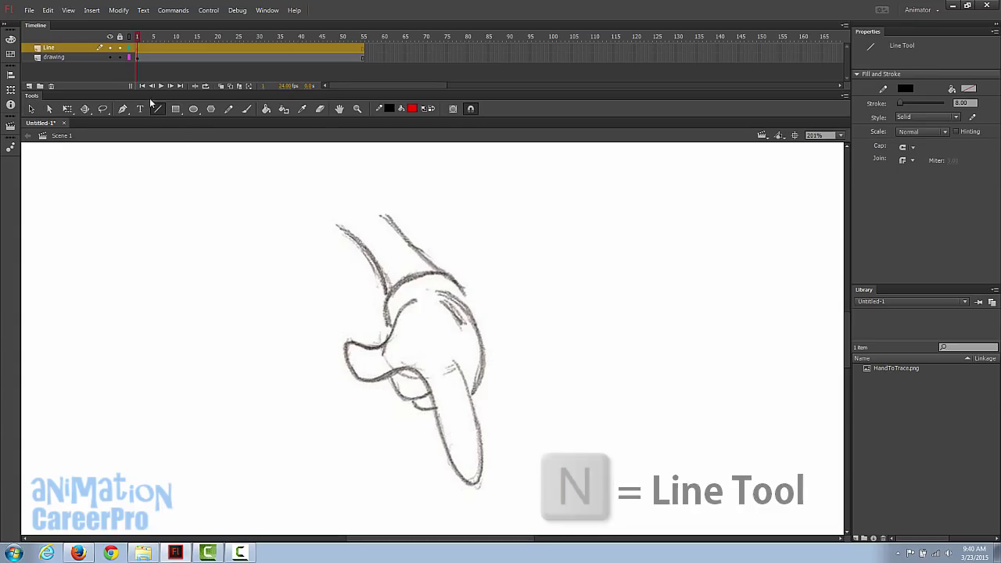
drag(383, 214, 434, 267)
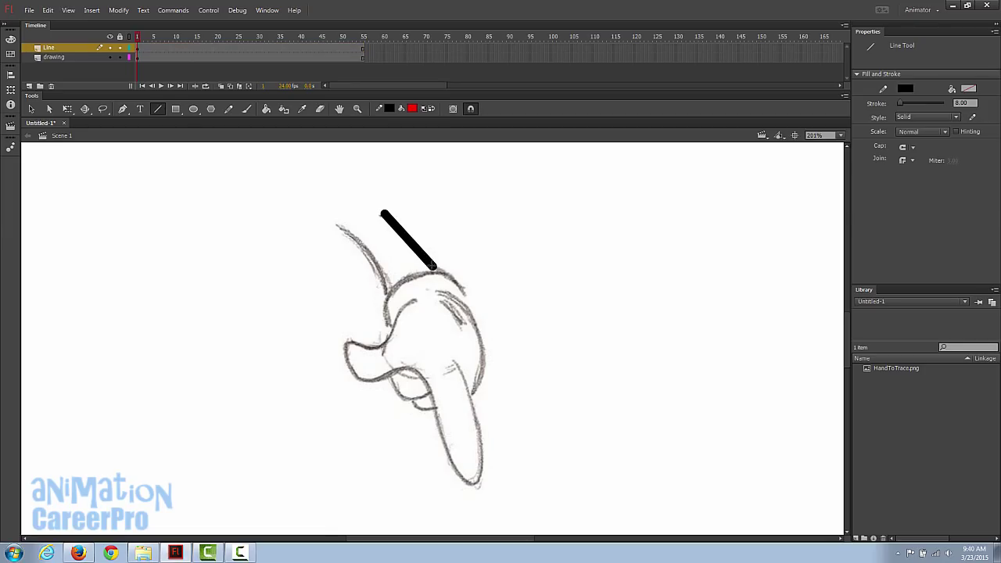
Step: Set the stroke size of the traced forearm line to 3
key(v)
click(431, 263)
drag(974, 148, 943, 152)
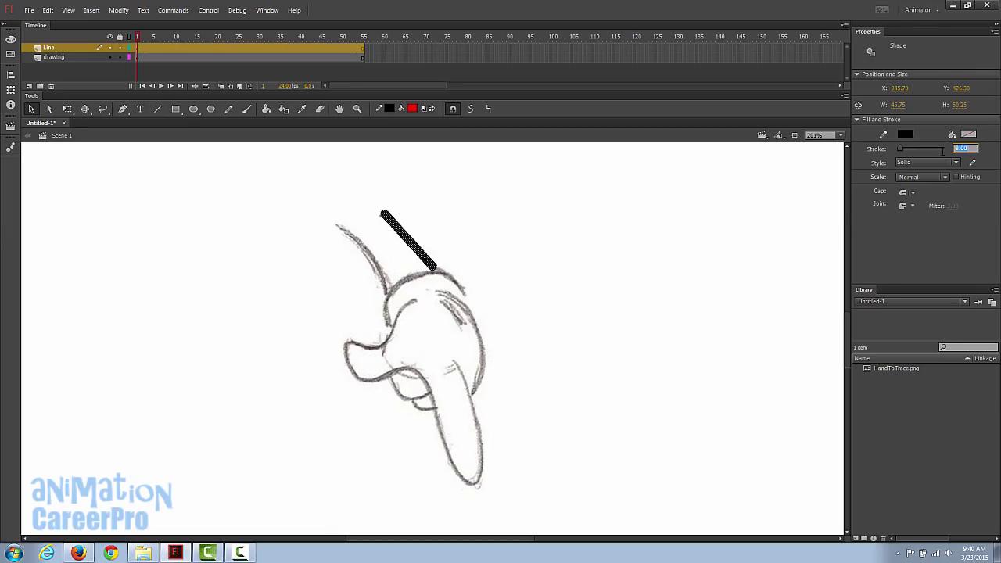
text(3)
key(Return)
click(457, 278)
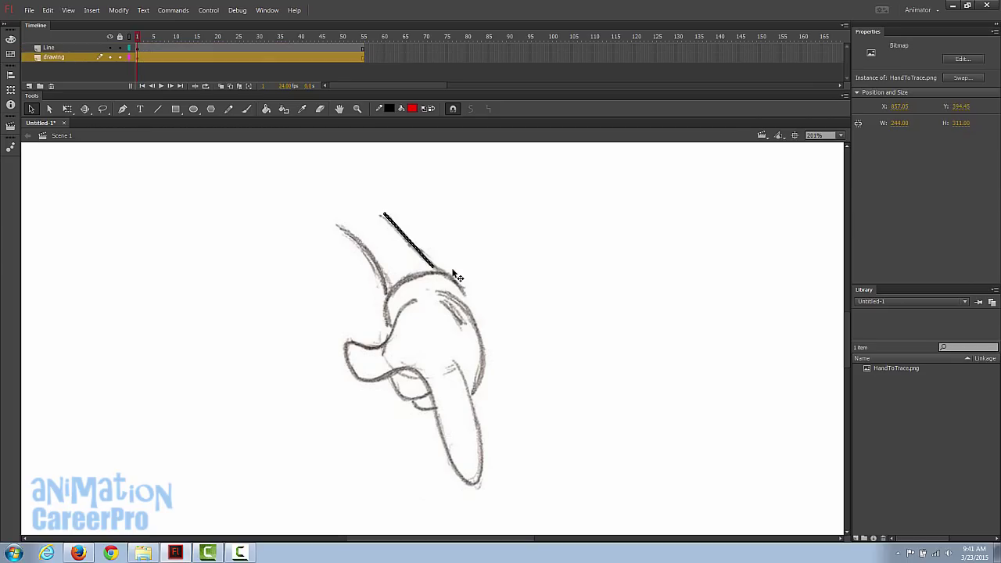
Step: On the Line layer, draw a straight line between the ends of the forearm's left edge, down to the cuff
key(n)
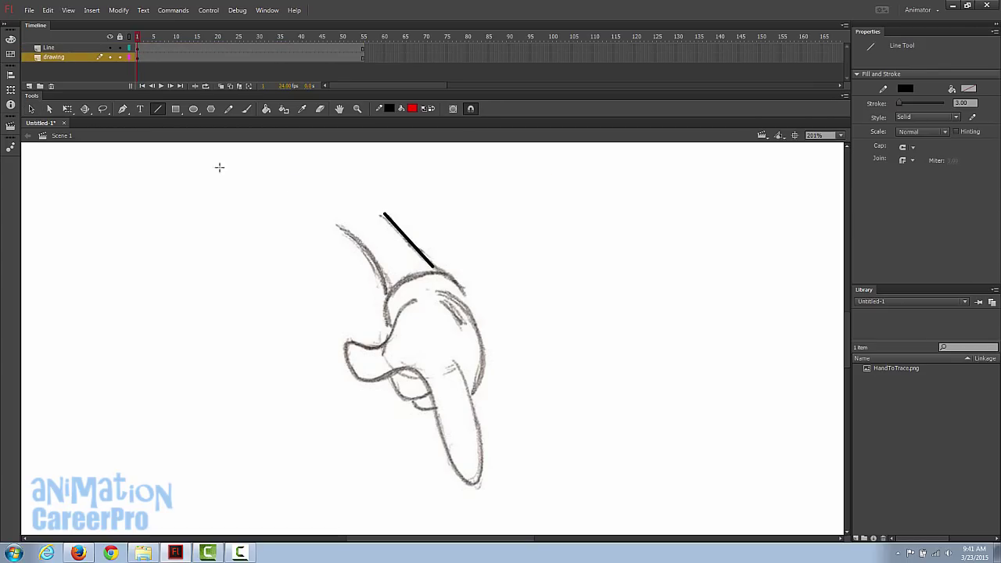
click(118, 58)
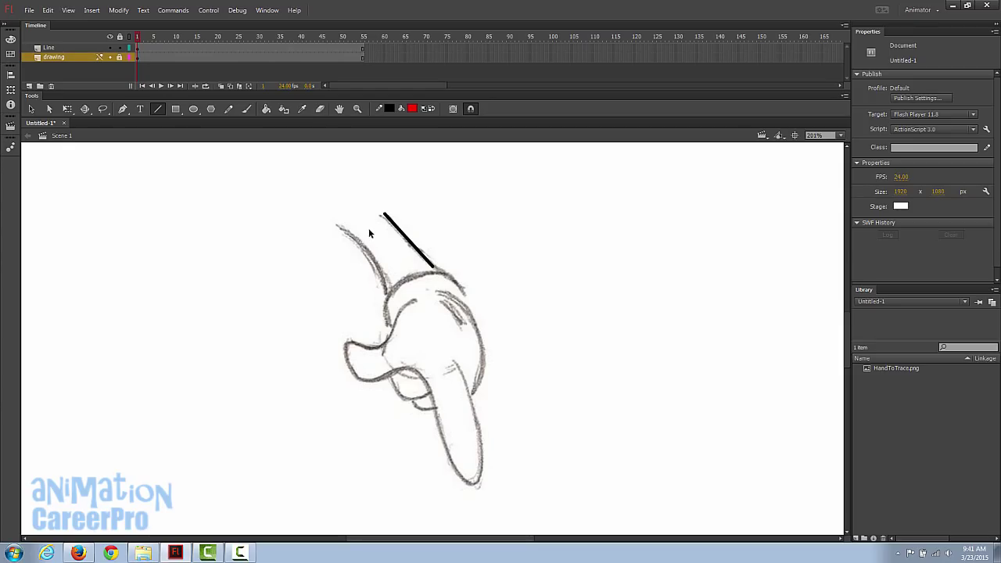
key(ctrl+z)
click(81, 45)
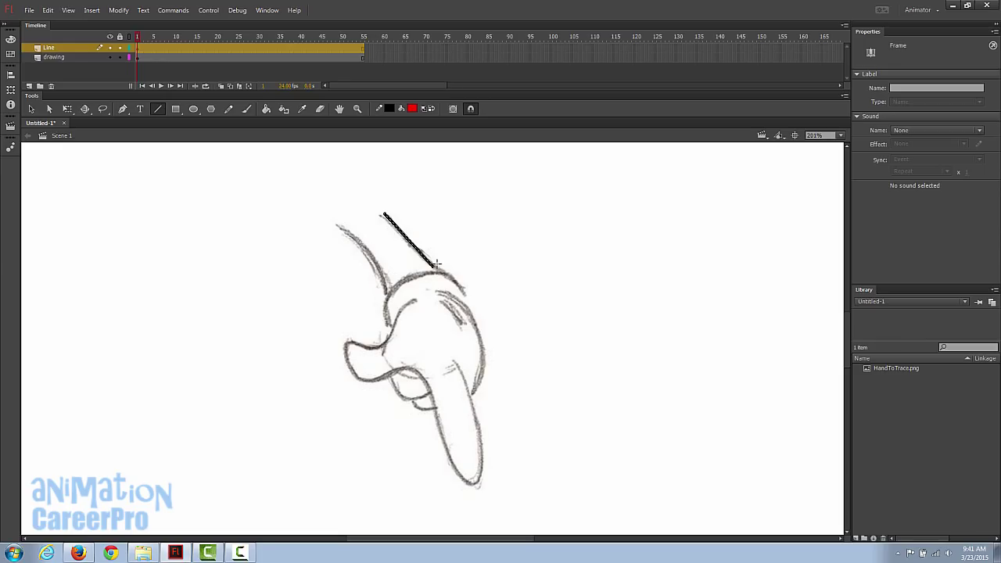
drag(338, 226, 389, 290)
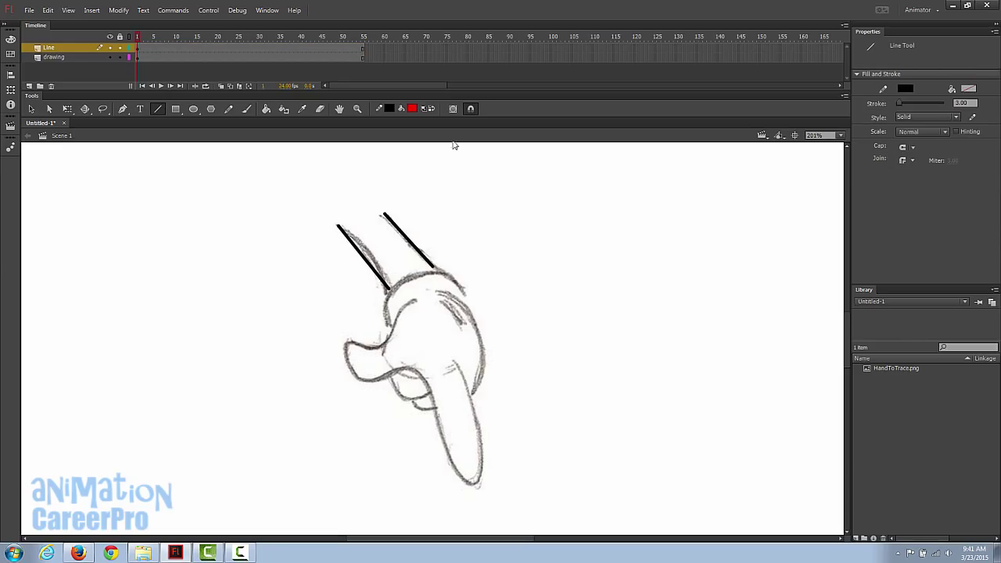
Step: Try object snapping by drawing a zigzag of straight lines onward from the right forearm line's lower end, and undo the last three
click(471, 108)
drag(432, 267, 556, 354)
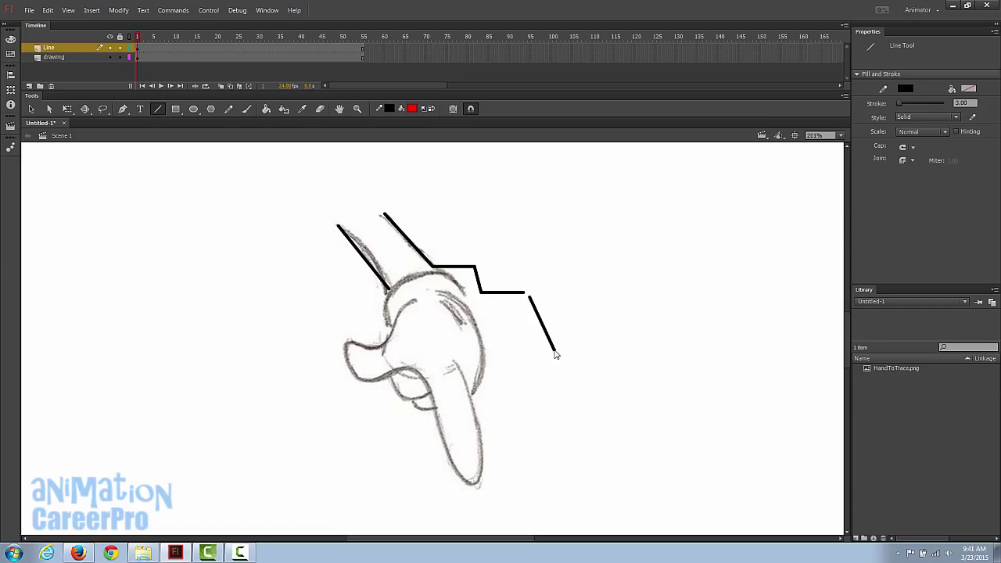
key(ctrl+z)
key(ctrl+z)
key(ctrl+z)
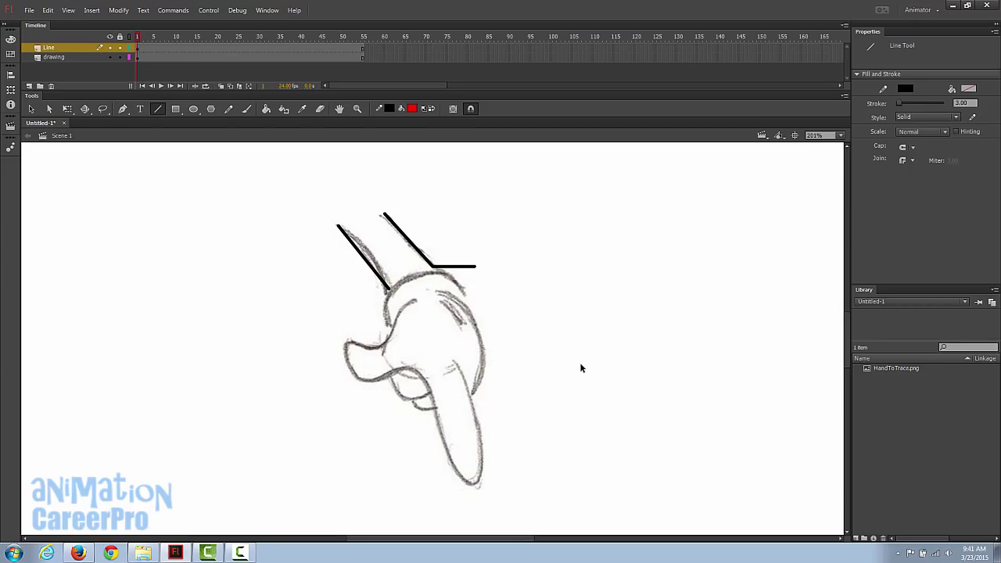
Step: Undo the last test line, and trace the cuff and the back of the hand with connected straight lines on the Line layer
key(ctrl+z)
mouse_move(389, 329)
mouse_down()
mouse_move(383, 294)
mouse_move(433, 266)
mouse_move(453, 270)
mouse_move(469, 303)
mouse_up()
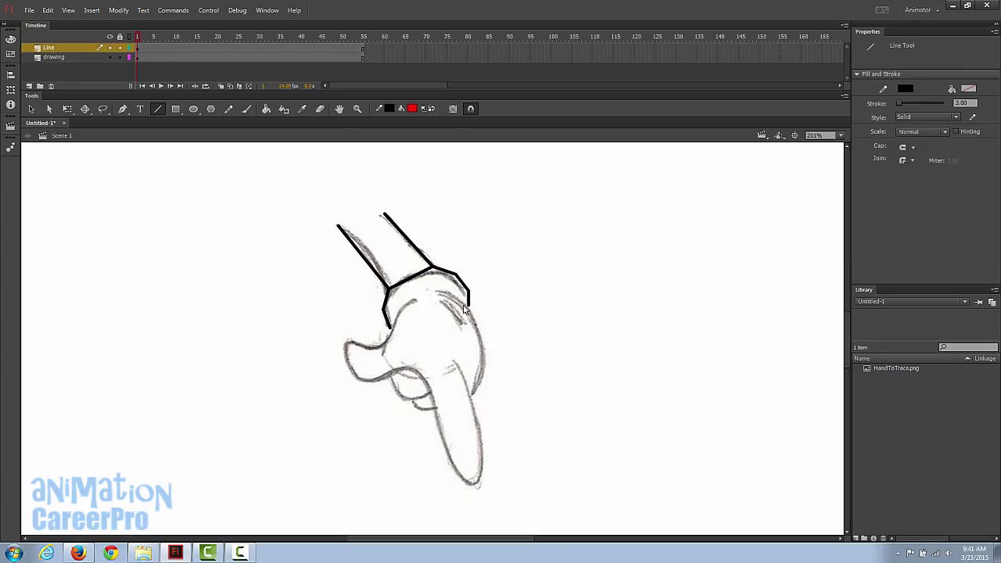
drag(436, 291, 470, 399)
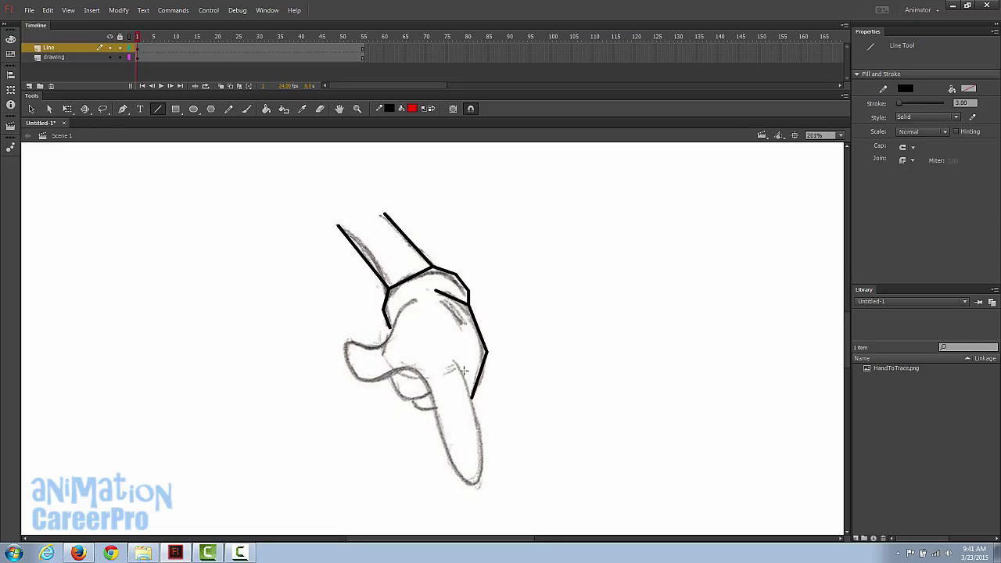
Step: Trace the pointing finger, thumb, palm crease and both curled fingers with connected straight lines over the sketch
mouse_move(455, 363)
mouse_down()
mouse_move(473, 407)
mouse_move(480, 470)
mouse_move(472, 487)
mouse_move(441, 438)
mouse_move(429, 386)
mouse_move(405, 373)
mouse_move(359, 378)
mouse_move(345, 354)
mouse_move(351, 343)
mouse_move(386, 346)
mouse_move(393, 320)
mouse_move(417, 299)
mouse_up()
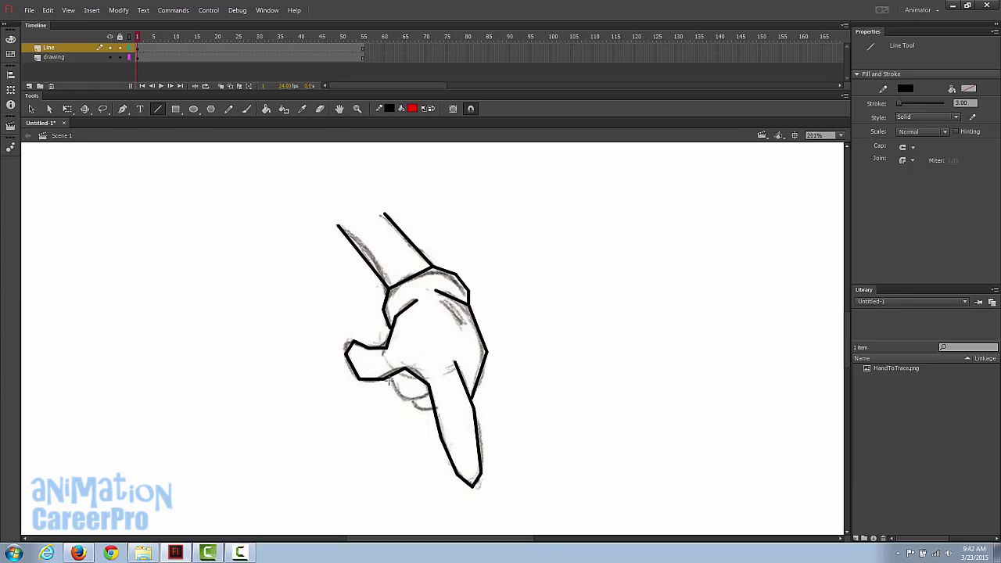
drag(391, 383, 428, 390)
drag(419, 408, 433, 411)
Step: Bend both forearm lines into curves that follow the sketch, and check them with the drawing layer briefly hidden
key(v)
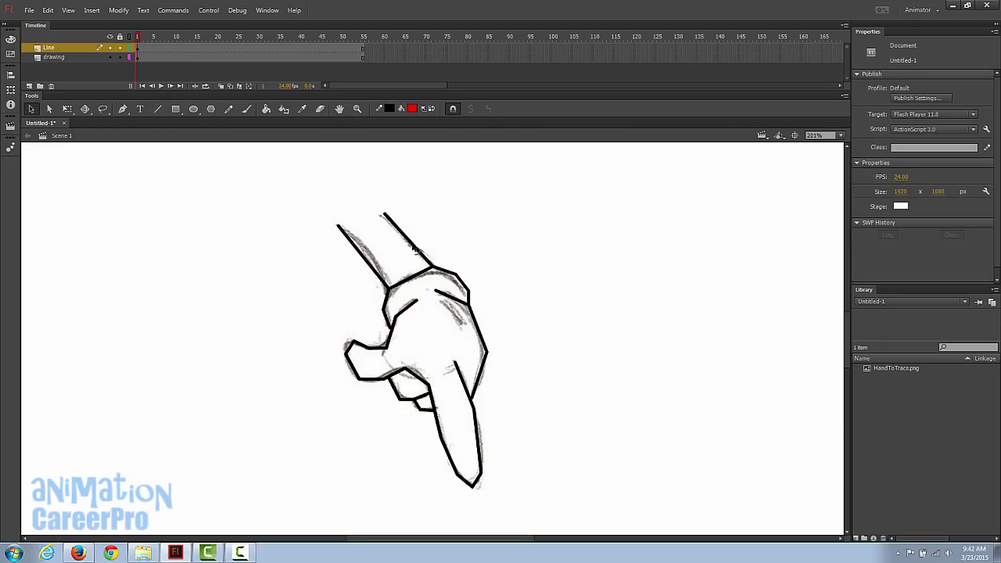
drag(413, 247, 408, 239)
drag(363, 263, 380, 268)
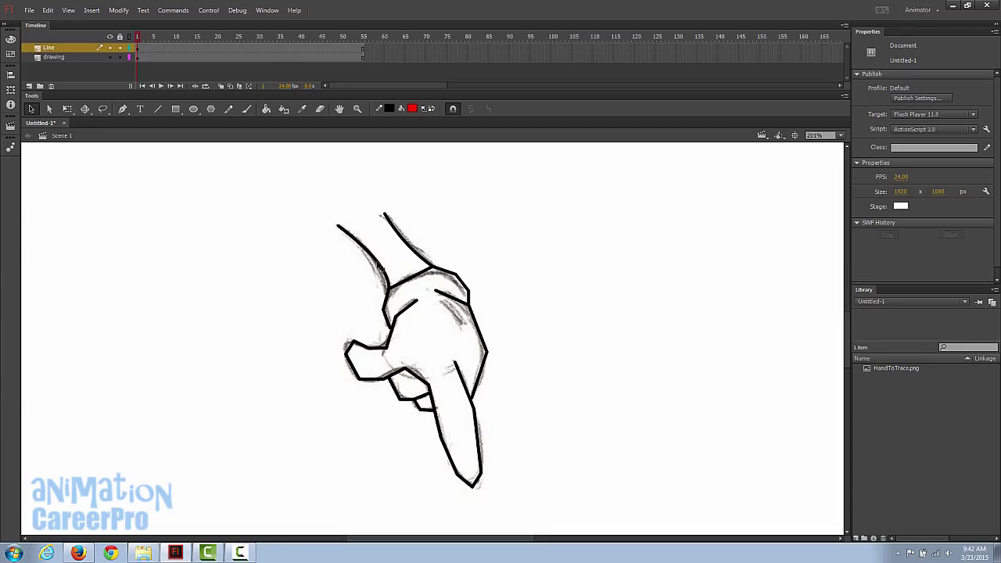
click(110, 57)
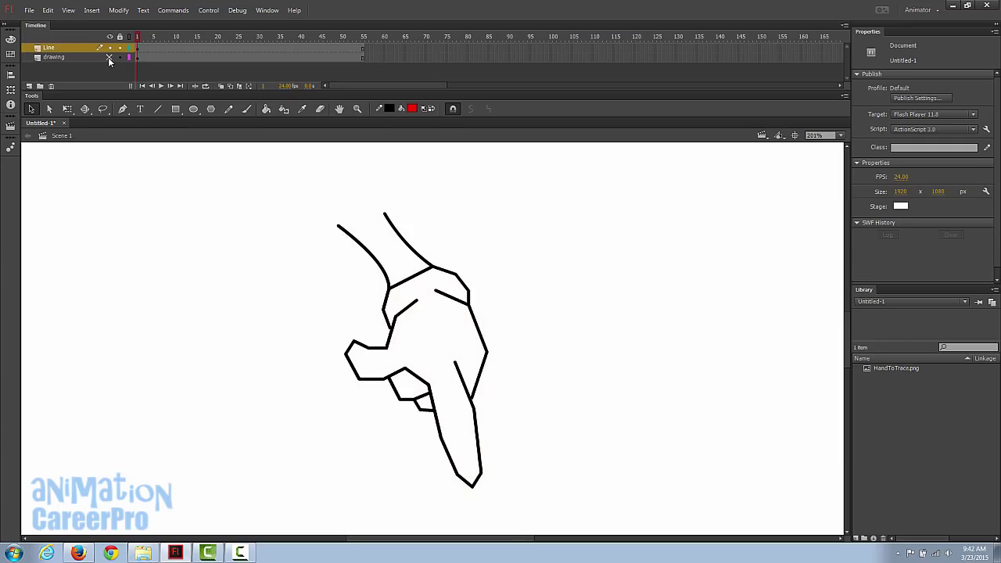
click(109, 57)
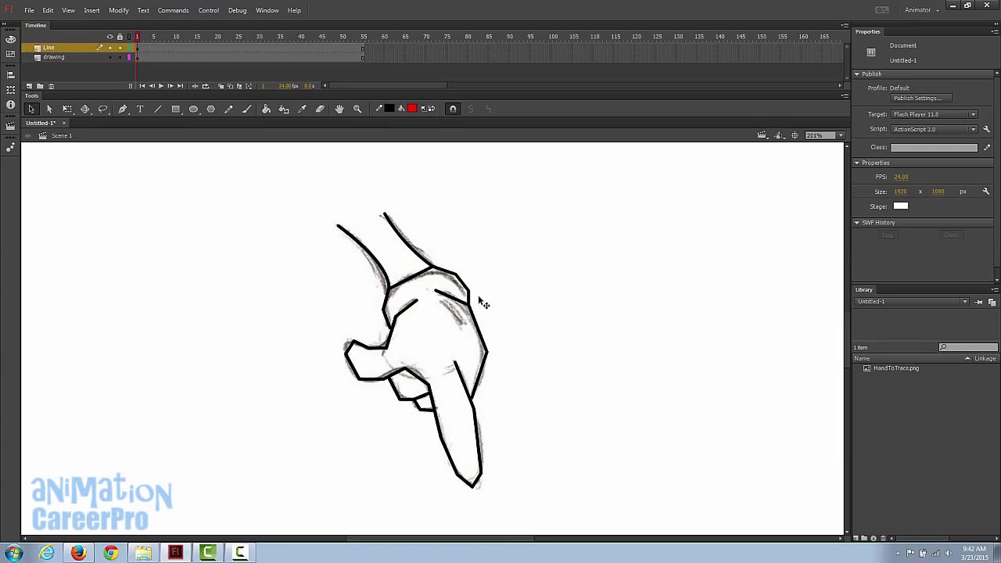
Step: Turn off object snapping and curve the cuff's upper right edge, adjusting the cuff's lower left end against the palm line
drag(476, 295, 496, 286)
key(z)
drag(333, 197, 578, 489)
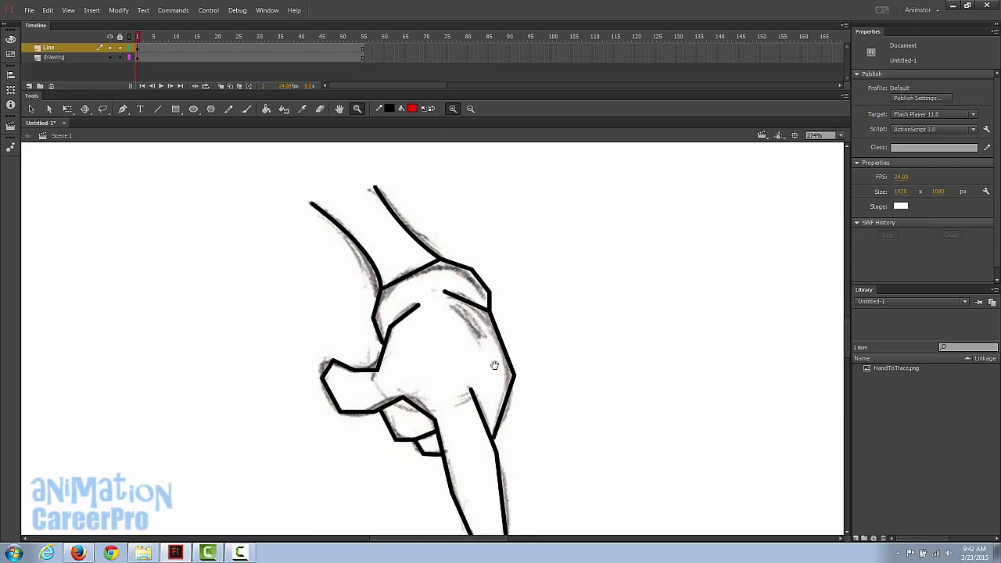
key(v)
click(453, 109)
drag(459, 270, 463, 264)
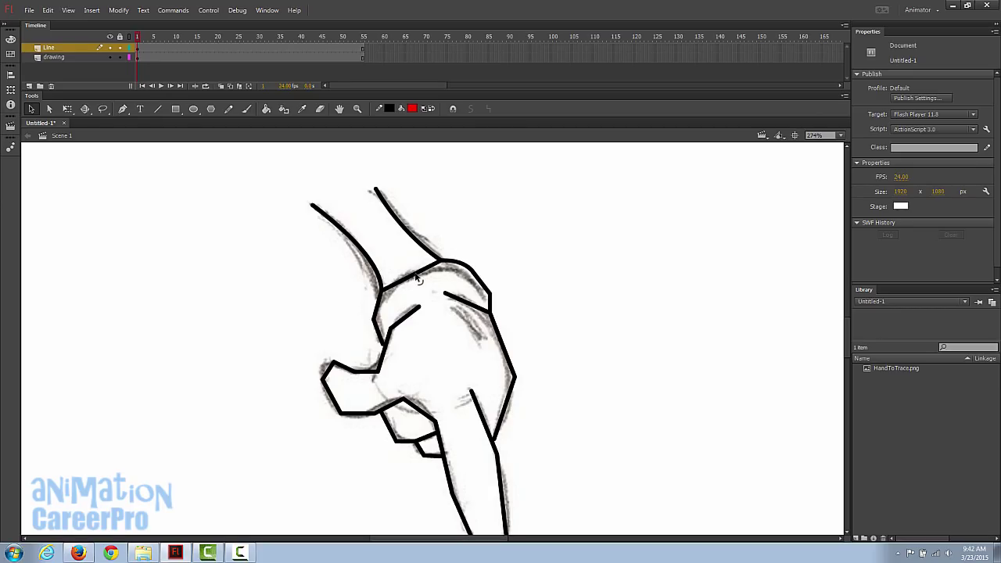
drag(389, 329, 378, 371)
mouse_move(402, 340)
mouse_down()
mouse_move(390, 328)
mouse_move(396, 351)
mouse_move(384, 345)
mouse_up()
mouse_move(492, 315)
mouse_down()
mouse_move(507, 320)
mouse_move(491, 308)
mouse_up()
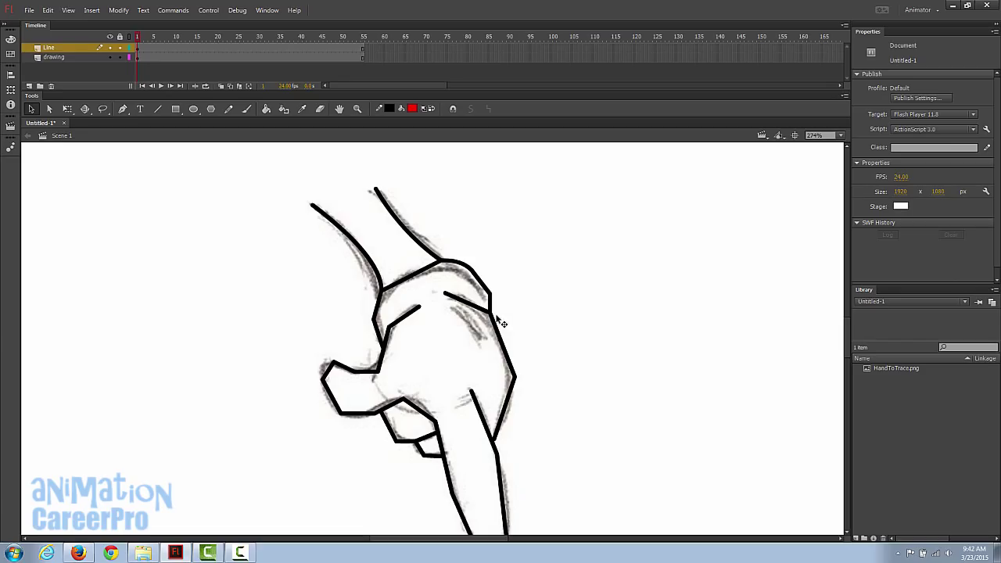
Step: Delete the corner section of the outline at the thumb's lower left
key(z)
drag(328, 398, 396, 440)
alt+click(357, 354)
drag(391, 308, 462, 412)
key(Delete)
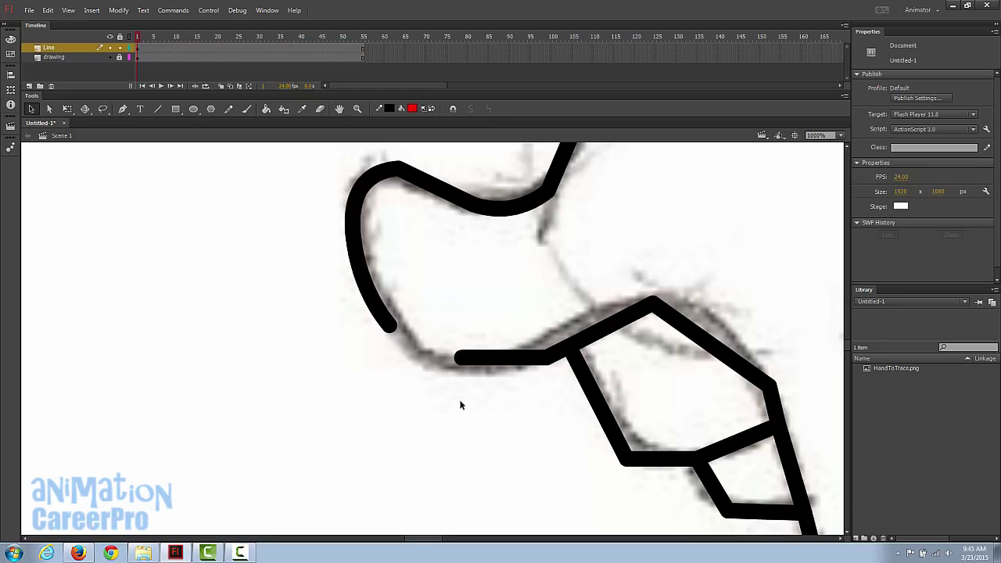
Step: Bridge the gap in the thumb outline with a line, using the Line tool with object snapping on
click(159, 109)
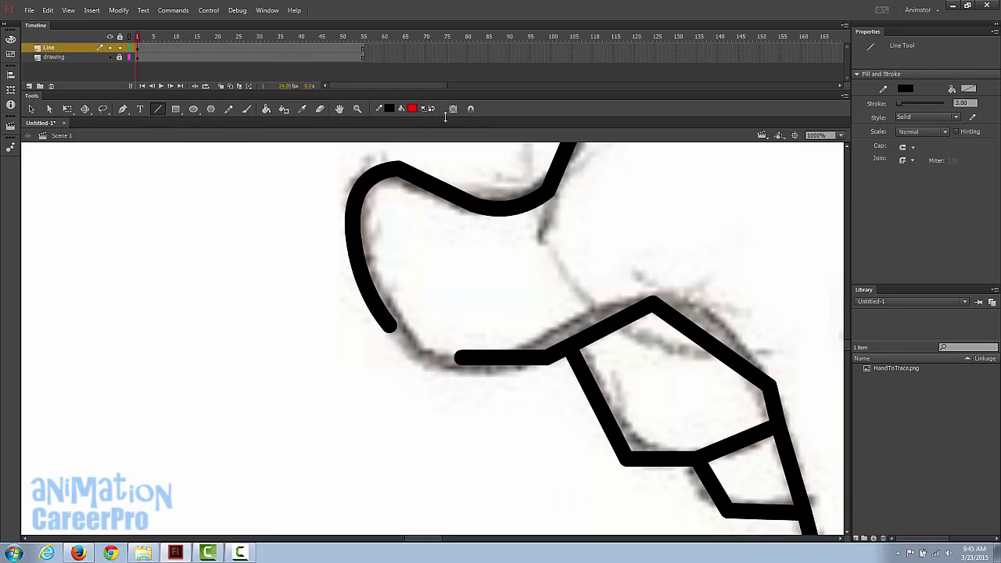
click(470, 108)
mouse_move(390, 326)
mouse_down()
mouse_move(463, 358)
mouse_move(429, 358)
mouse_up()
Step: Select the corner where the thumb meets the palm and apply Smooth three times
key(v)
drag(493, 278, 420, 373)
drag(420, 243, 527, 351)
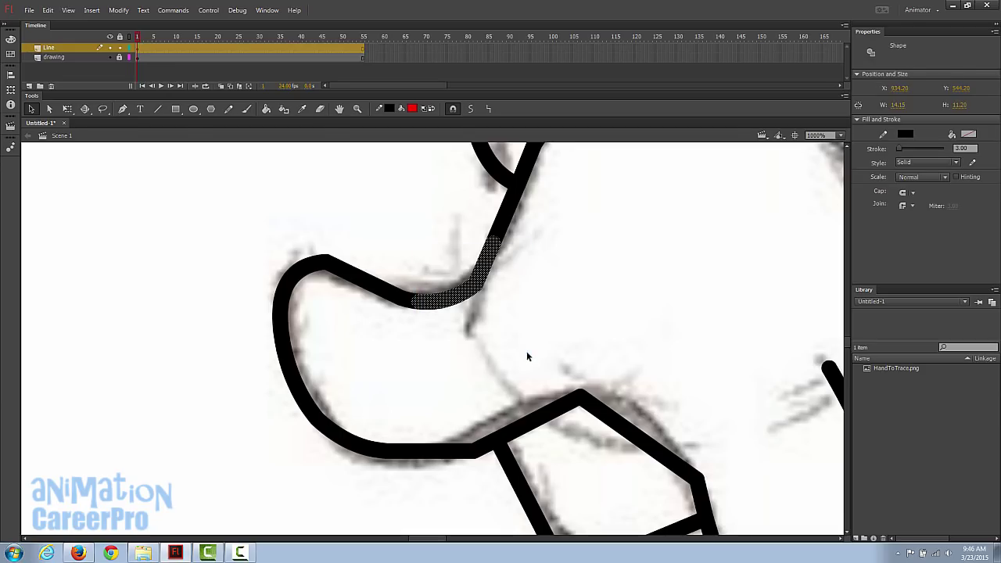
click(472, 110)
click(472, 110)
click(472, 111)
click(446, 234)
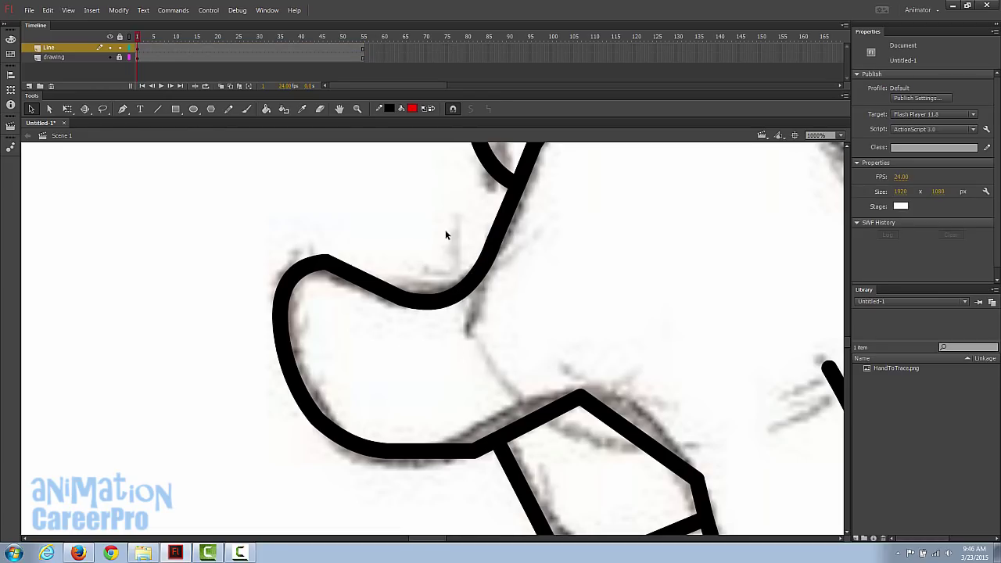
Step: Select the outline around the thumb's tip and apply Smooth twice
drag(247, 217, 390, 334)
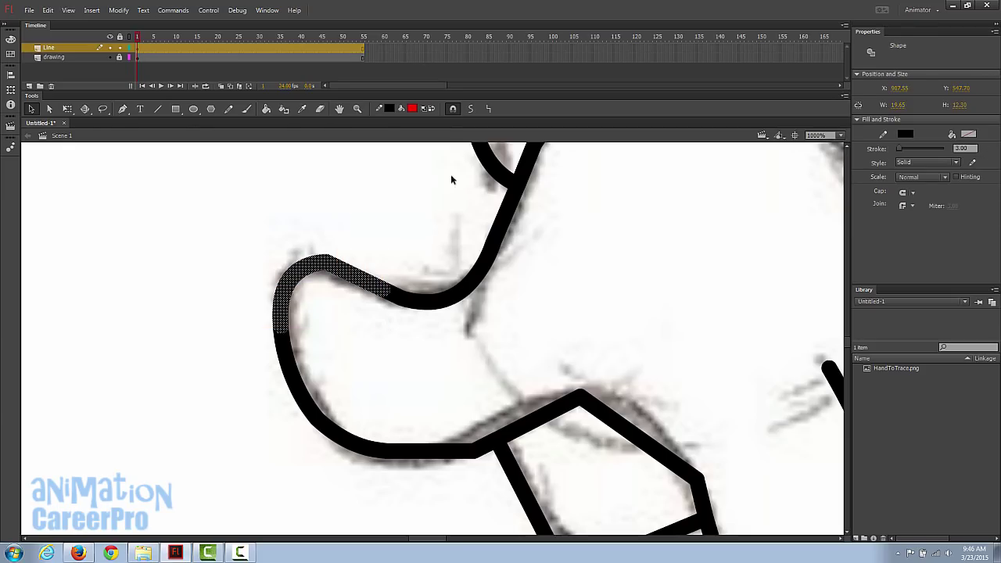
click(469, 108)
click(469, 109)
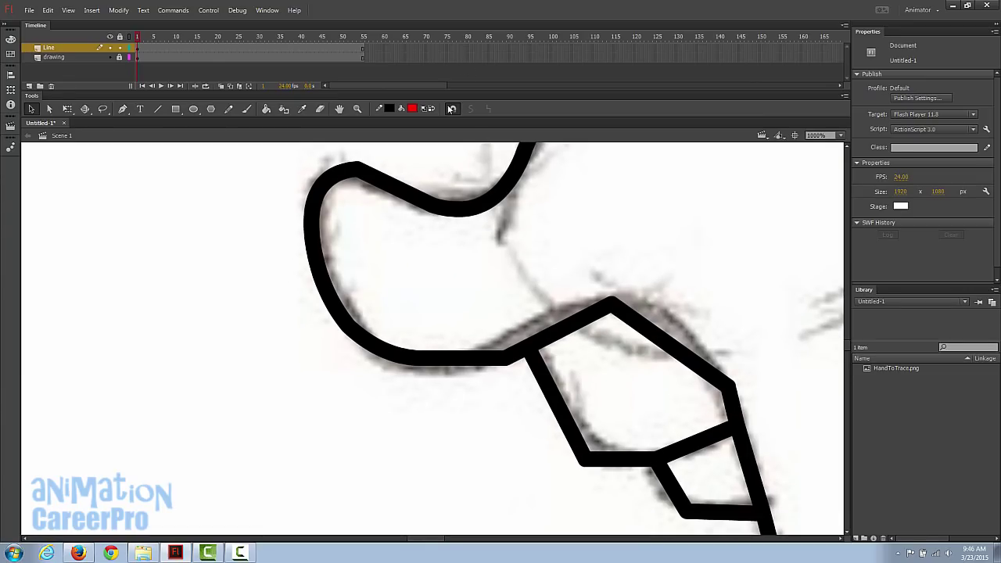
Step: With object snapping off, curve the thumb's underside, the upper curled finger's outer edge and the pointing finger's sides along the sketch
mouse_move(450, 360)
mouse_down()
mouse_move(451, 369)
mouse_move(426, 372)
mouse_up()
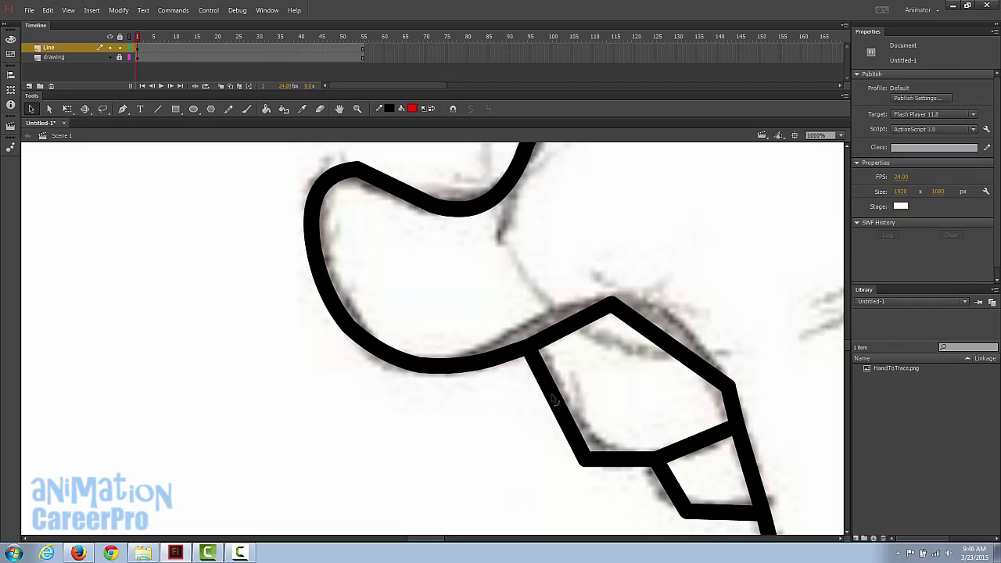
drag(555, 400, 542, 399)
scroll(542, 398, down, 3)
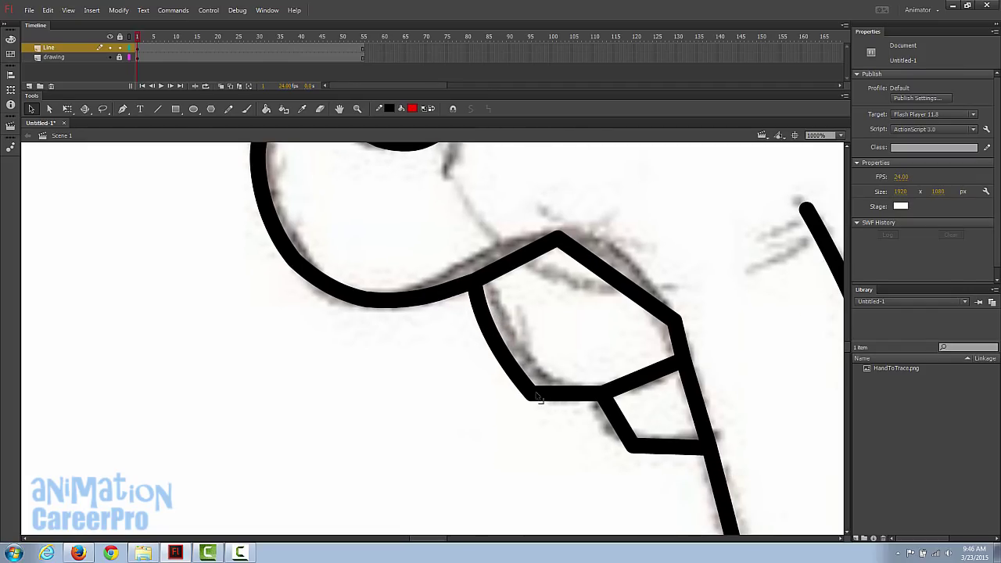
scroll(459, 346, down, 10)
scroll(459, 346, right, 10)
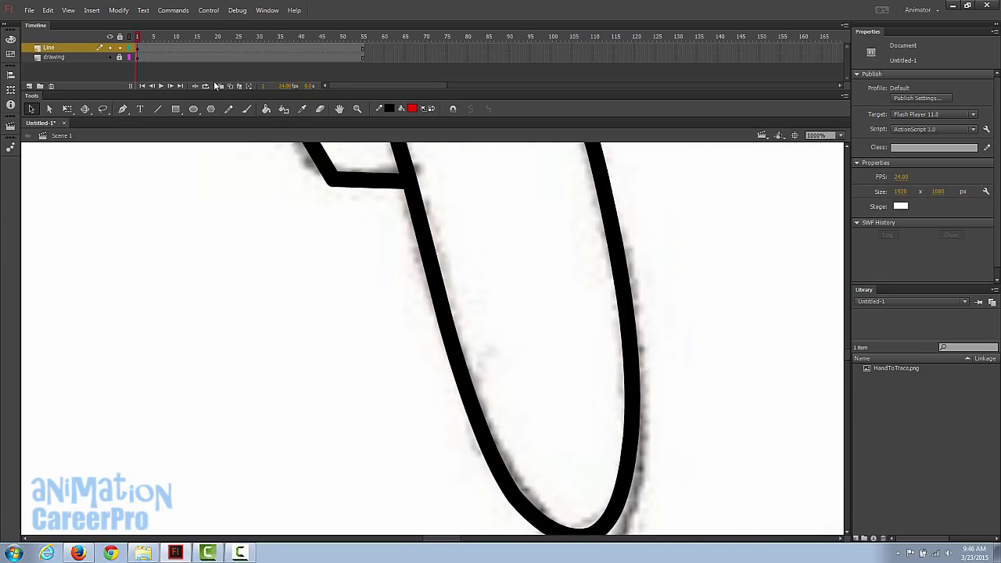
mouse_move(606, 259)
mouse_down()
mouse_move(645, 327)
mouse_move(660, 377)
mouse_move(626, 238)
mouse_move(578, 168)
mouse_move(592, 179)
mouse_up()
Step: Round the lower edge of the upper curled finger to follow the sketch
key(z)
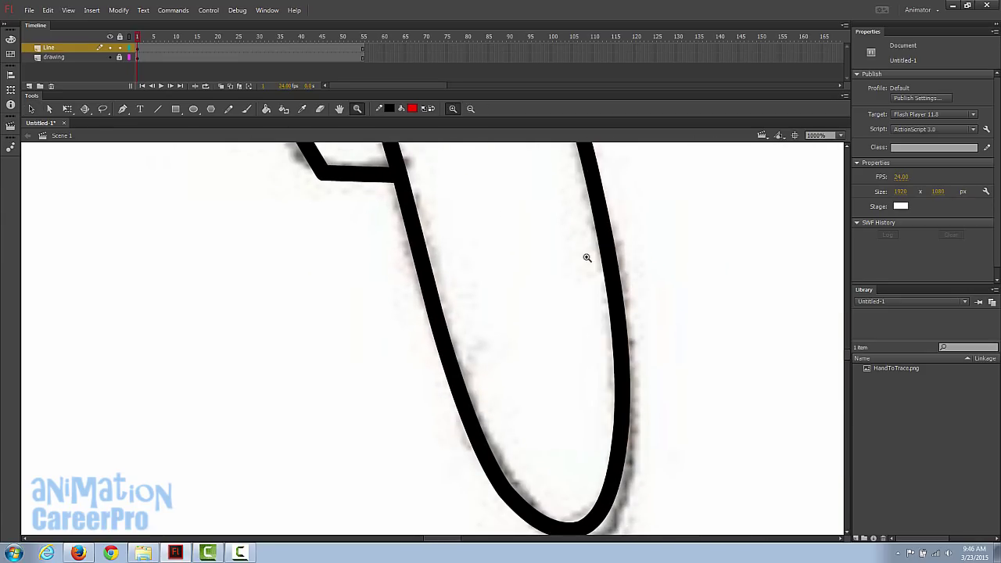
alt+click(571, 266)
drag(444, 278, 475, 465)
key(v)
mouse_move(498, 313)
mouse_down()
mouse_move(507, 207)
mouse_move(513, 312)
mouse_move(538, 378)
mouse_move(505, 228)
mouse_move(486, 274)
mouse_up()
mouse_move(333, 359)
mouse_down()
mouse_move(470, 257)
mouse_move(470, 276)
mouse_up()
drag(448, 366, 426, 356)
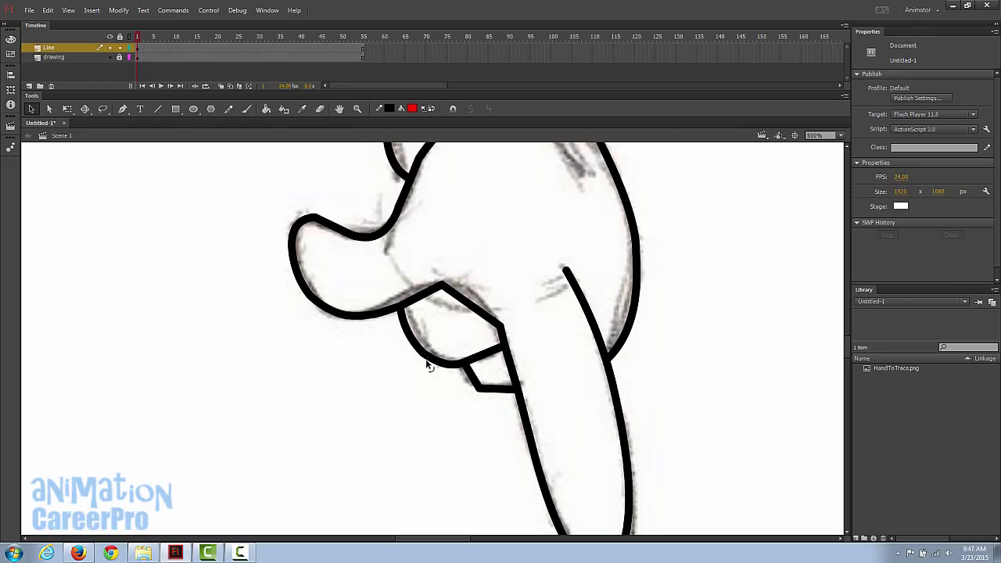
Step: Curve the smaller curled finger, the line between the curled fingers and the arch between thumb and pointing finger
drag(426, 359, 484, 393)
click(452, 108)
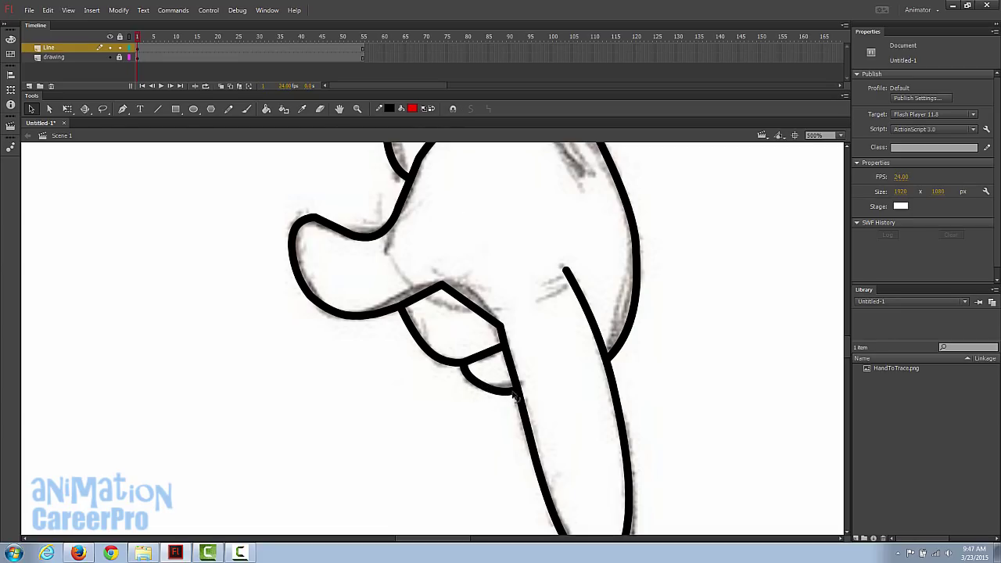
drag(506, 392, 489, 358)
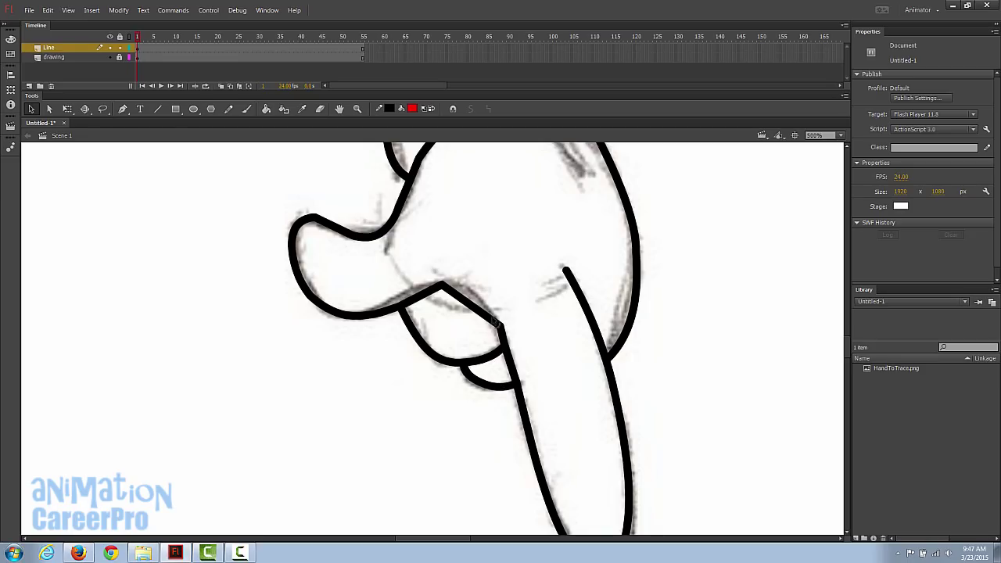
drag(484, 315, 482, 300)
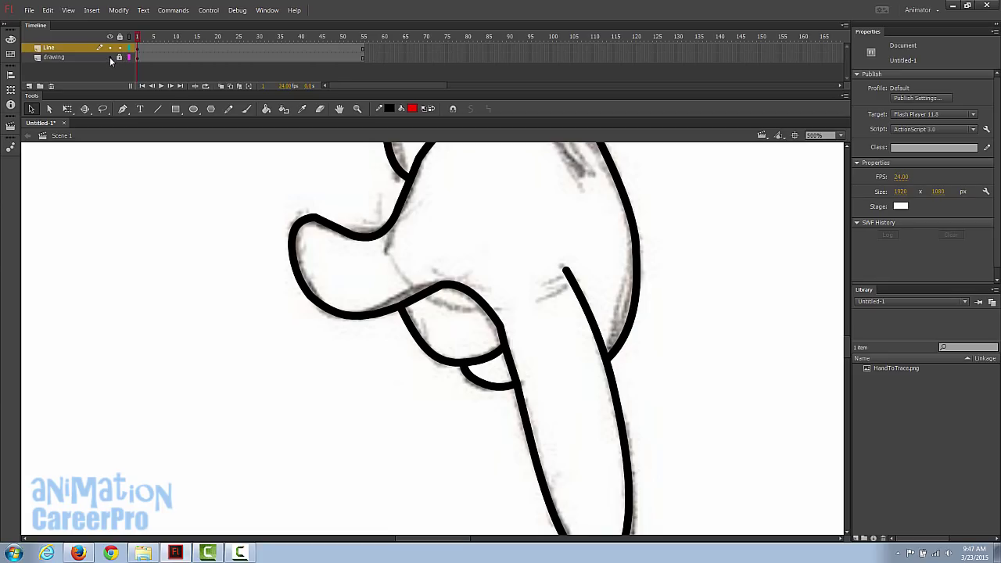
Step: Review the finished hand outline against the sketch by toggling the visibility of the drawing and Line layers
click(109, 57)
key(z)
alt+click(526, 252)
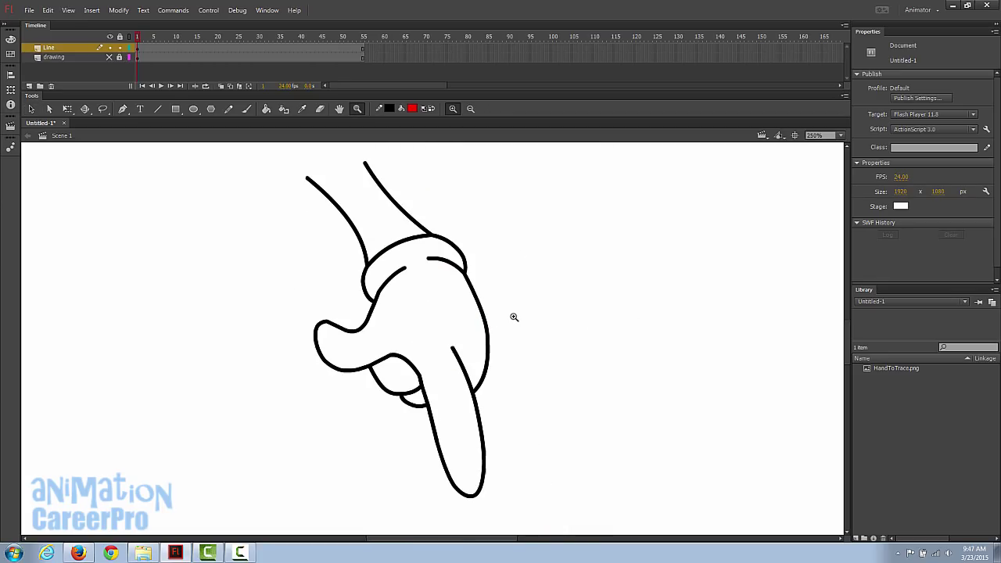
drag(517, 319, 539, 324)
key(v)
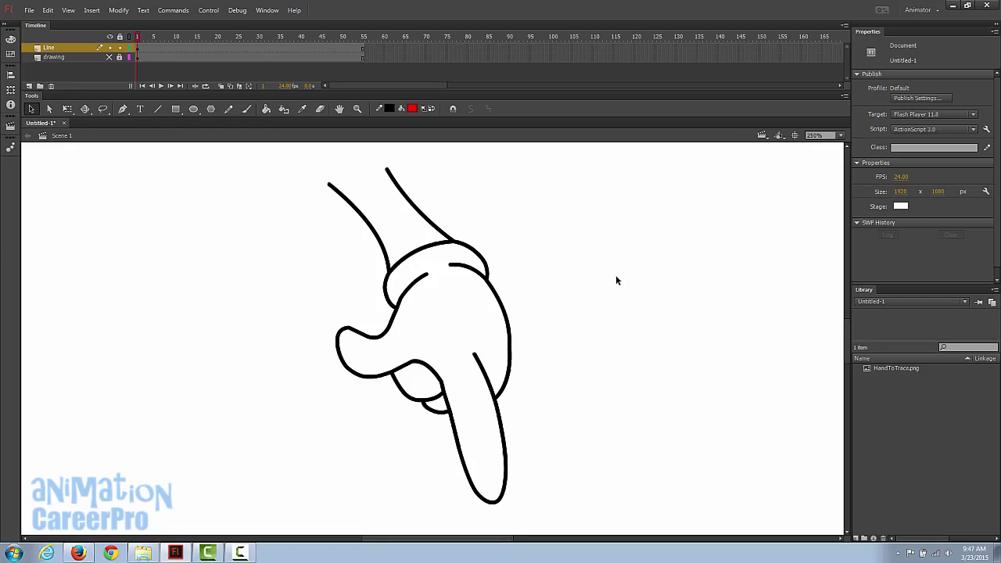
click(110, 47)
click(110, 47)
click(109, 56)
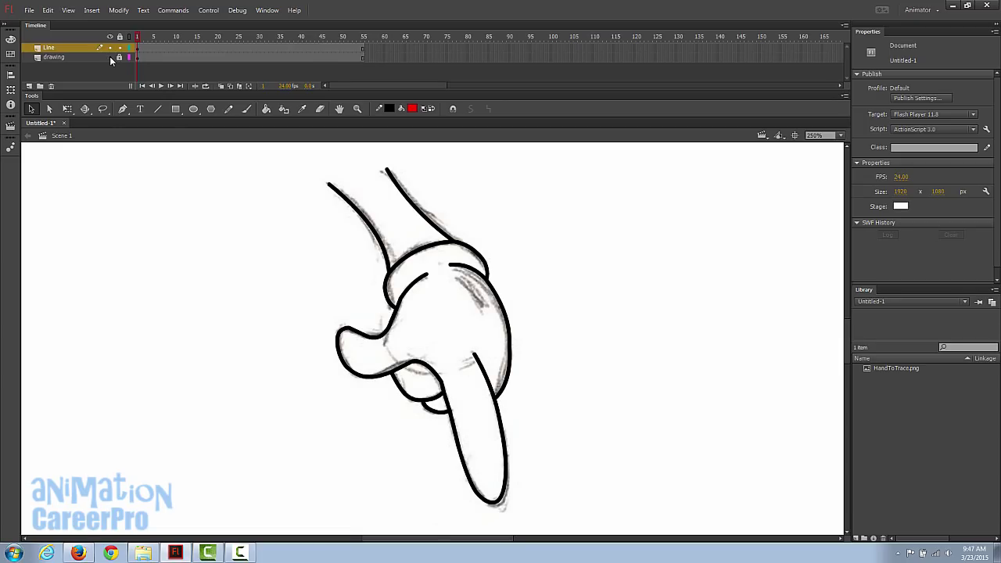
Step: Add a new layer above the Line layer and name it Fill
click(31, 86)
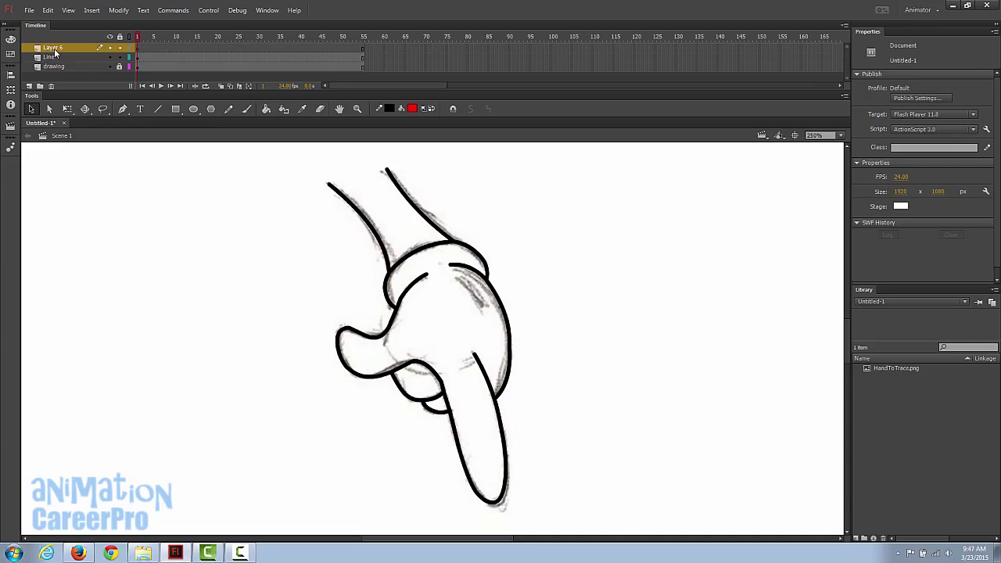
double_click(53, 48)
text(Fi)
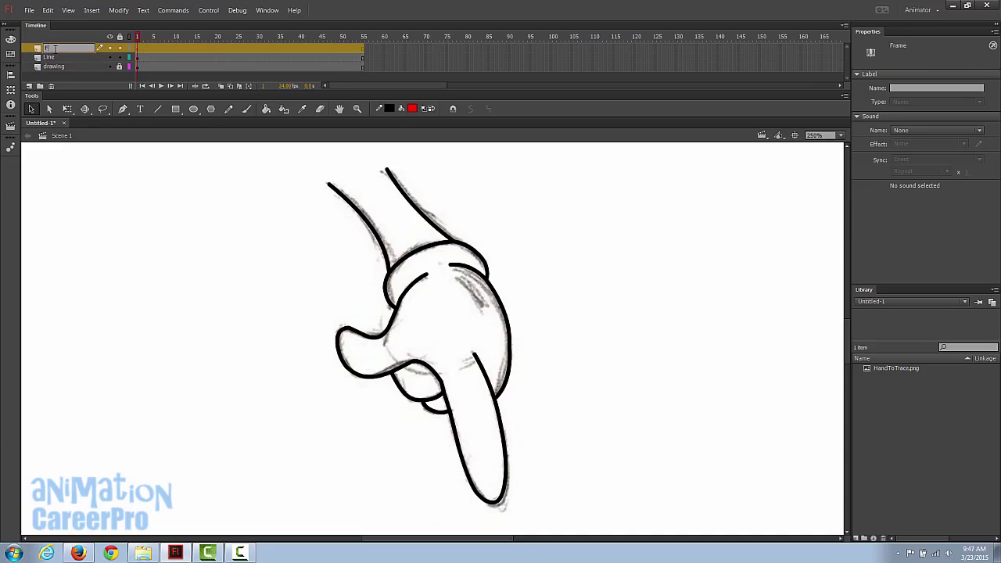
text(ll)
key(Return)
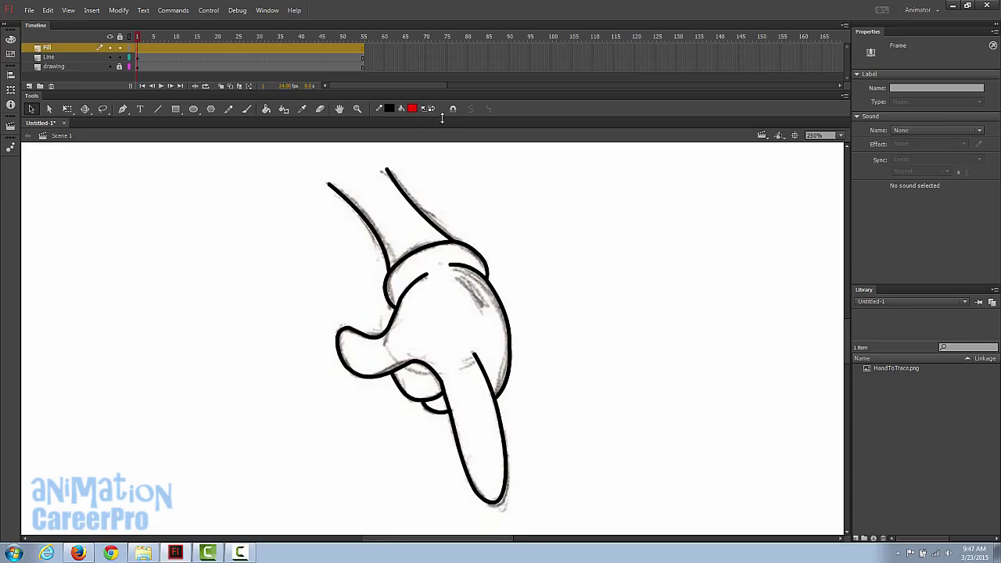
Step: Copy the hand outline's first frame from the Line layer and paste it into the first frame of the Fill layer
mouse_move(296, 156)
mouse_down()
mouse_move(343, 179)
mouse_move(547, 356)
mouse_move(676, 531)
mouse_up()
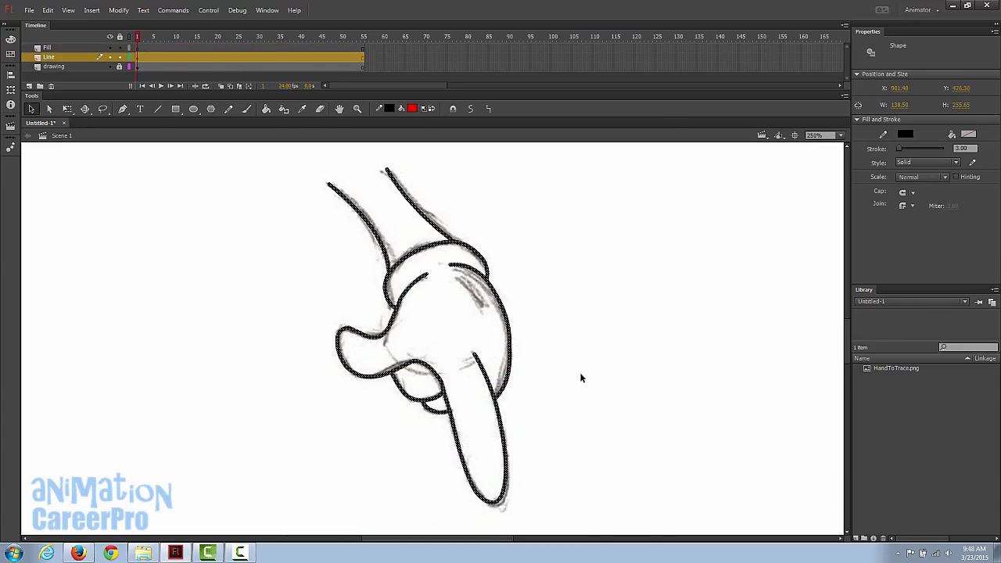
click(137, 57)
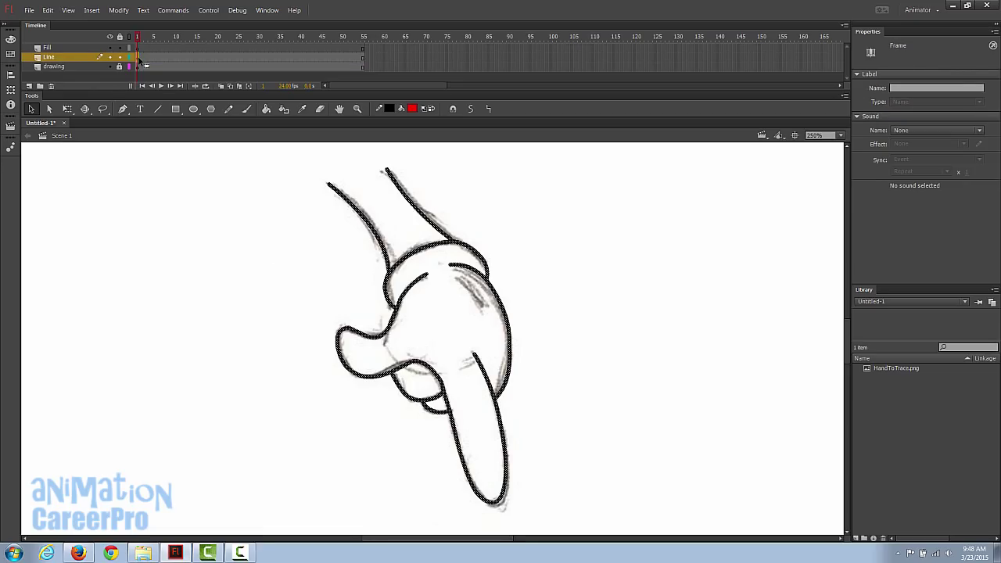
right_click(138, 57)
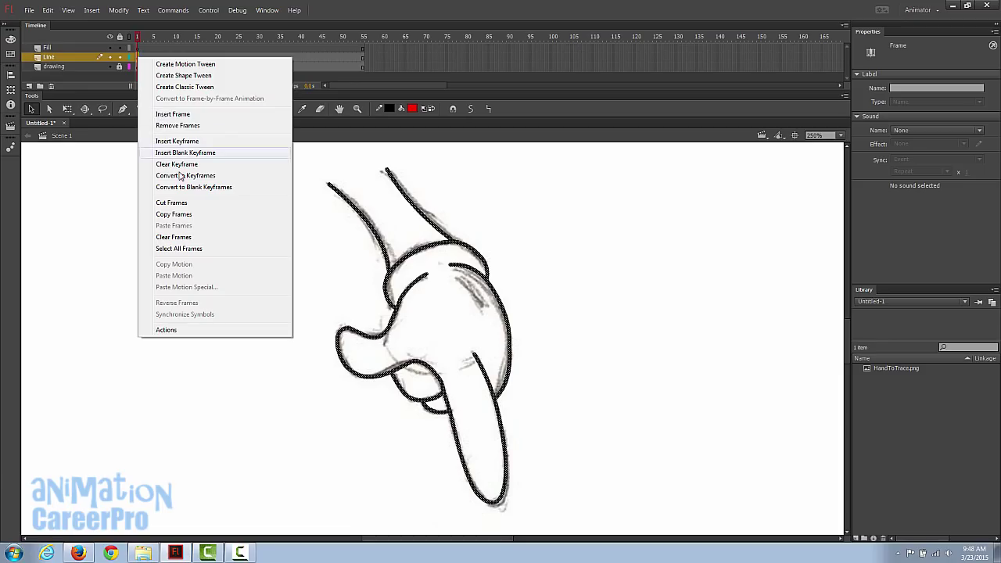
click(190, 216)
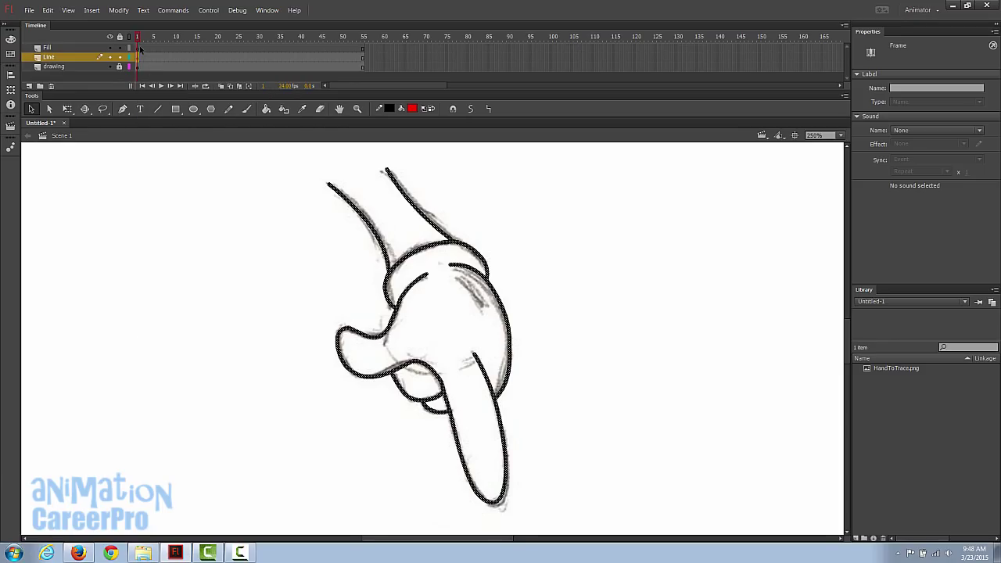
click(138, 48)
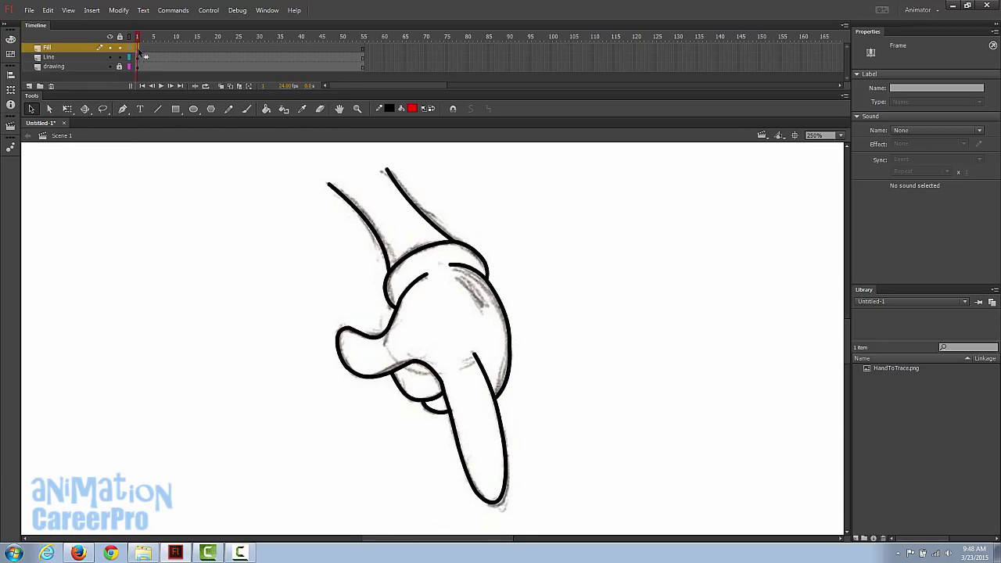
right_click(138, 48)
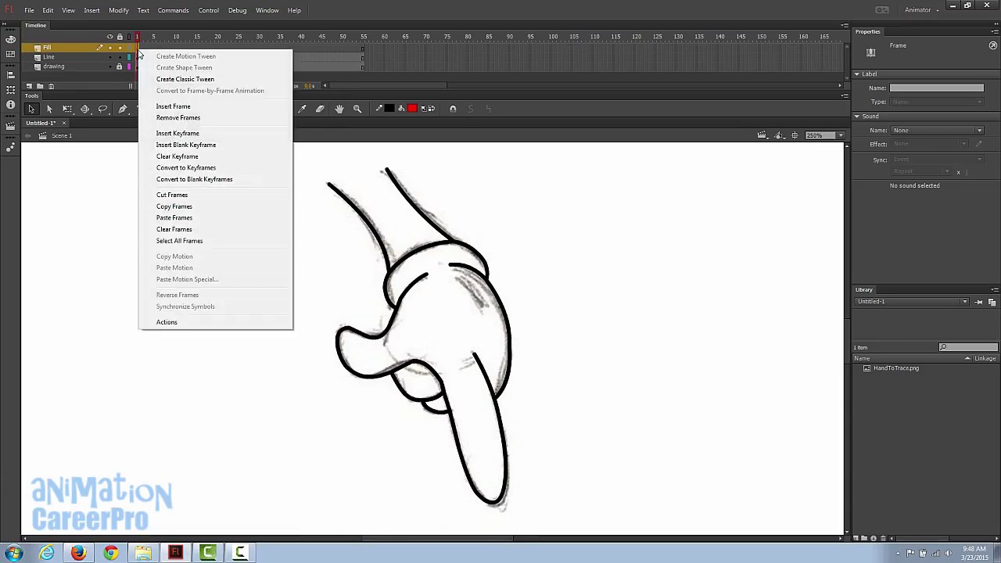
click(190, 218)
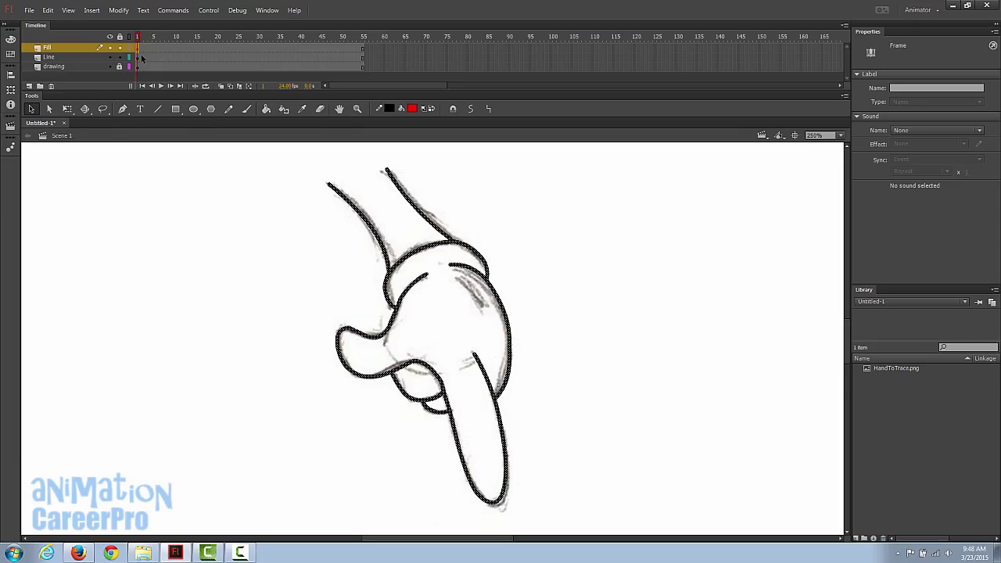
Step: Lock the Line layer, and hide both the Line and drawing layers so only the Fill layer shows
click(92, 51)
shift+click(92, 53)
click(90, 47)
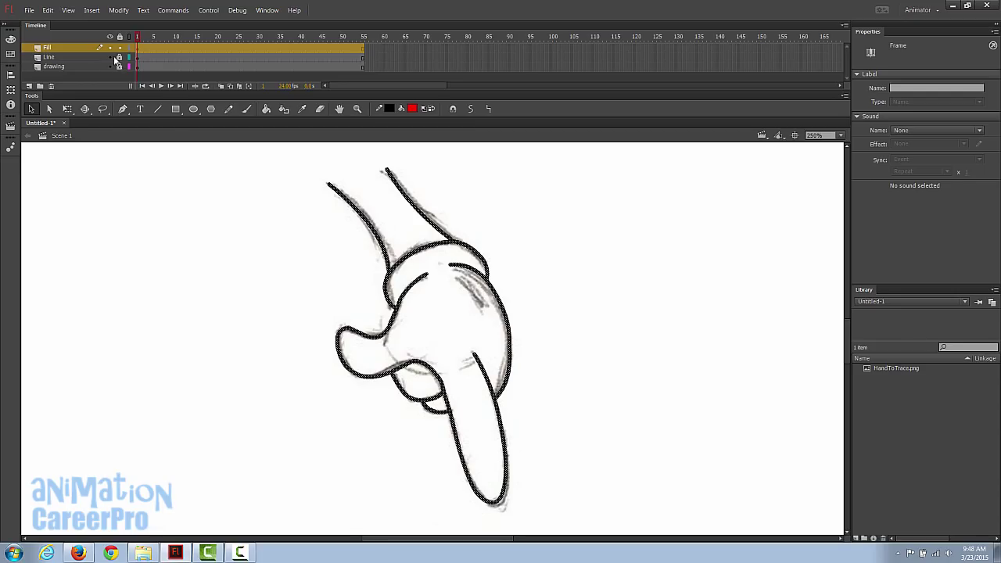
click(110, 67)
click(110, 57)
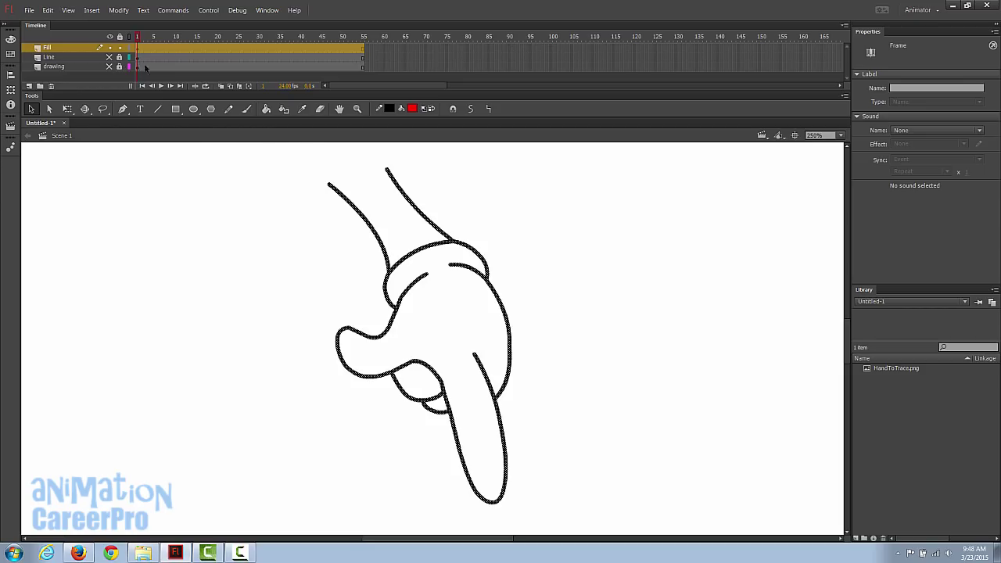
Step: Select the whole hand outline on the Fill layer and convert its lines to fills
mouse_move(289, 155)
mouse_down()
mouse_move(657, 441)
mouse_move(704, 514)
mouse_up()
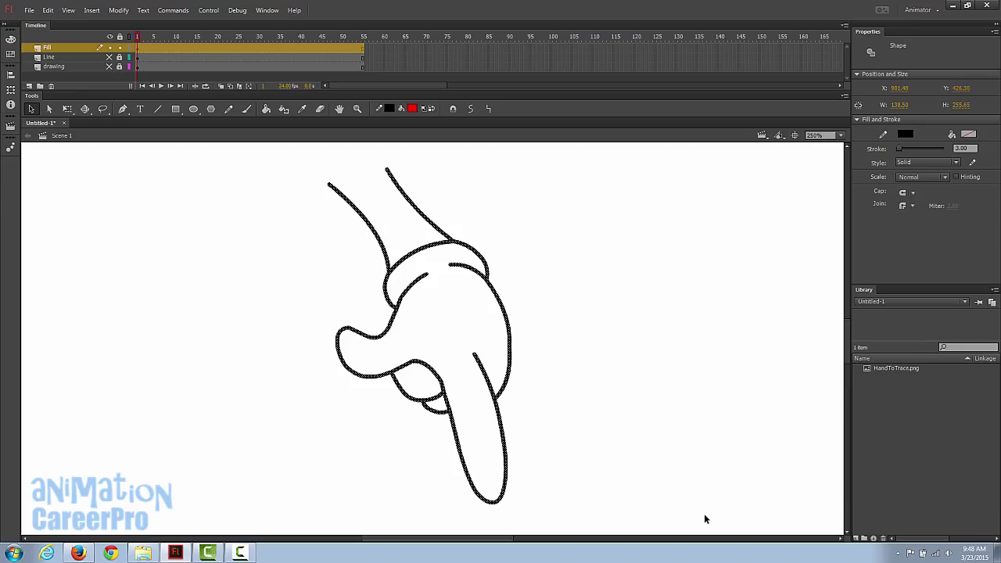
click(119, 10)
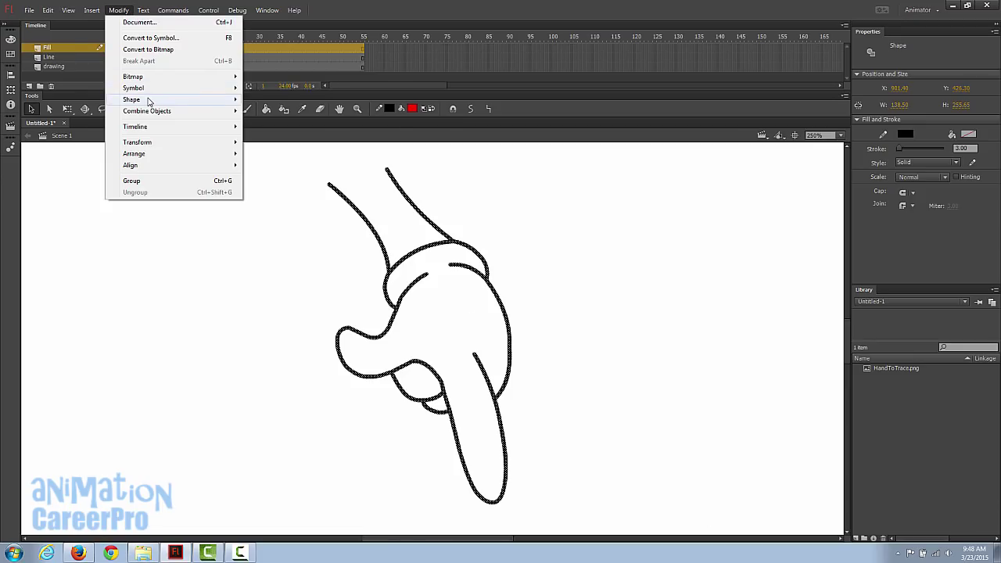
mouse_move(149, 101)
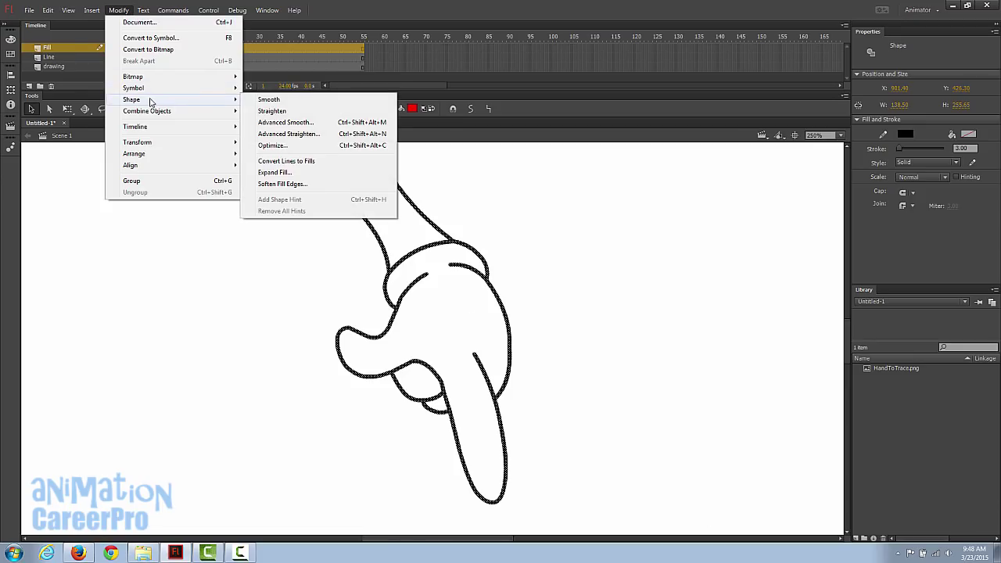
click(297, 162)
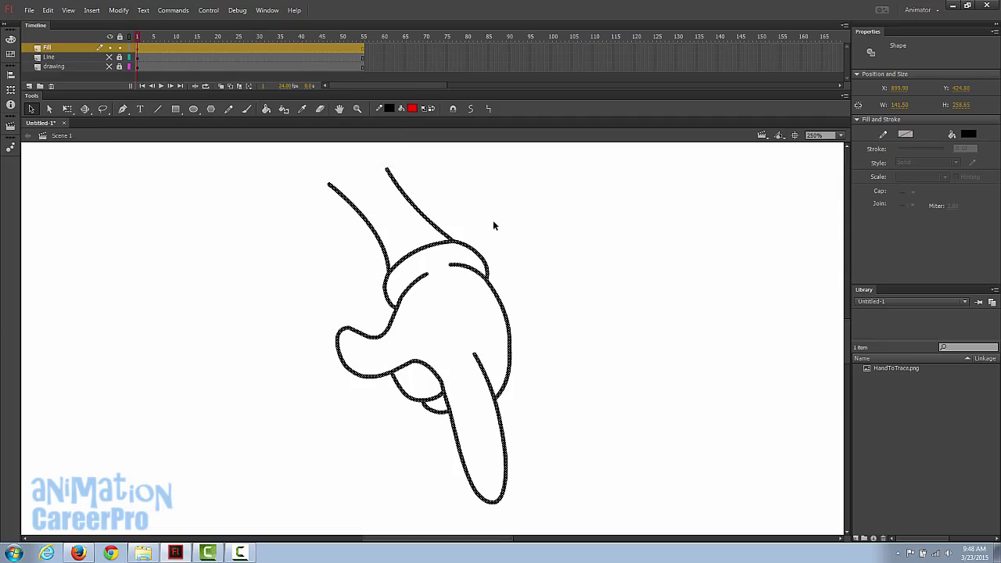
click(503, 250)
drag(505, 309, 519, 304)
key(ctrl+z)
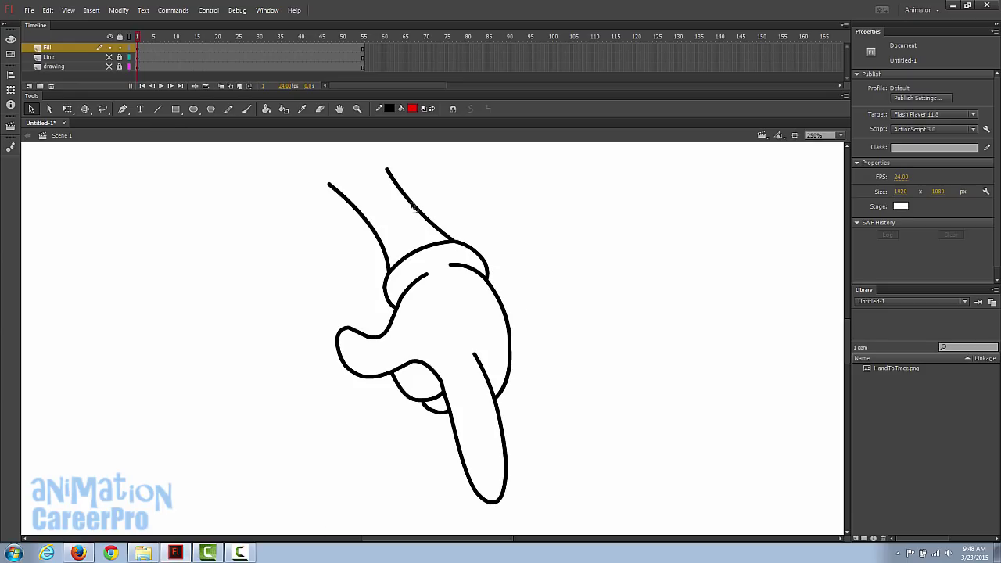
Step: Taper the free end of the pointing finger's line inside the palm to a sharp point
key(z)
drag(459, 335, 499, 376)
key(v)
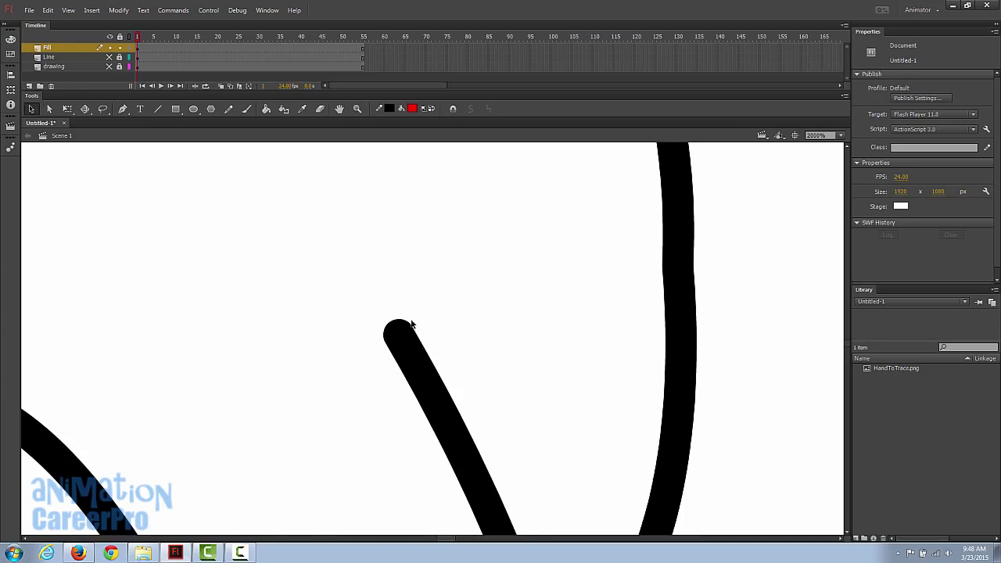
drag(408, 329, 383, 331)
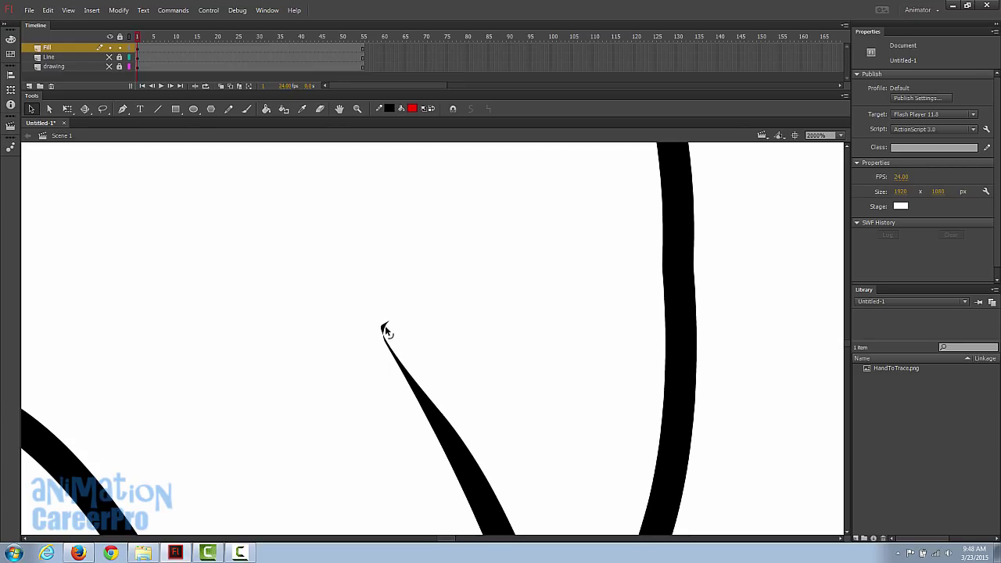
Step: Taper the free ends of the two glove lines below the cuff to sharp points
key(z)
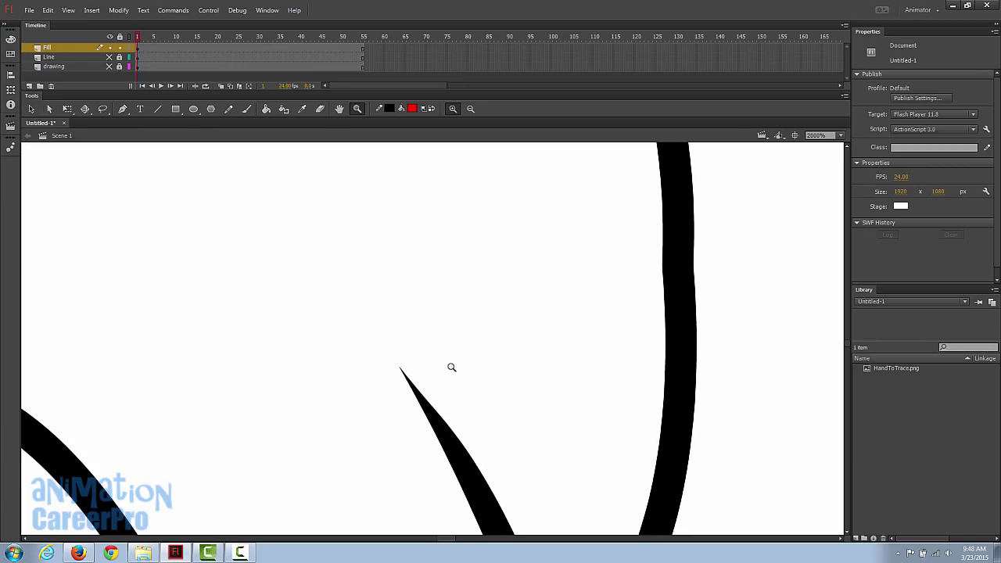
alt+click(449, 364)
alt+click(454, 373)
mouse_move(454, 328)
mouse_down()
mouse_move(516, 316)
mouse_move(509, 337)
mouse_move(503, 320)
mouse_move(532, 446)
mouse_up()
drag(319, 210, 522, 386)
key(v)
drag(369, 290, 383, 301)
mouse_move(471, 248)
mouse_down()
mouse_move(462, 259)
mouse_move(476, 256)
mouse_up()
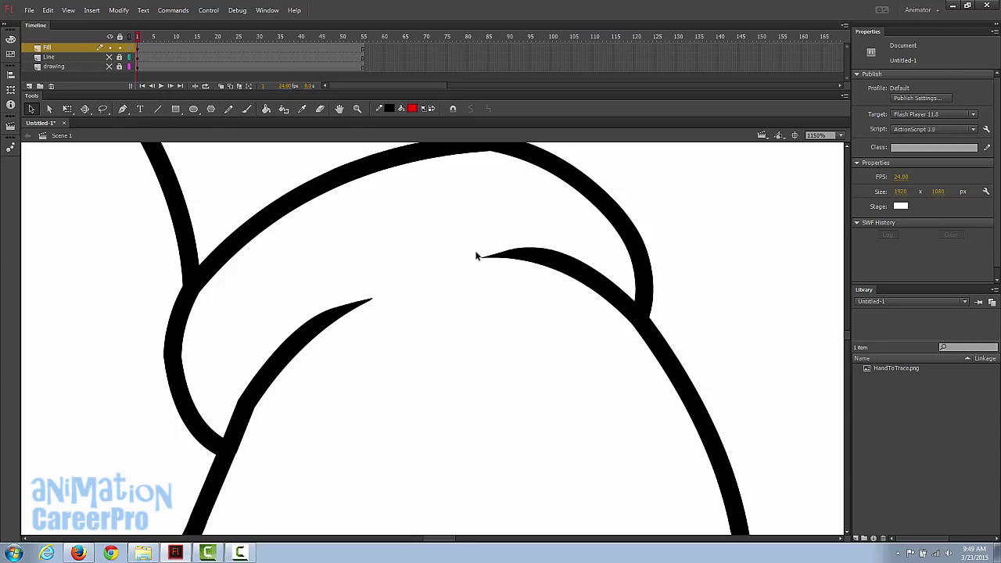
Step: Thicken the middle of the arch line between the thumb and the pointing finger
key(z)
alt+click(386, 342)
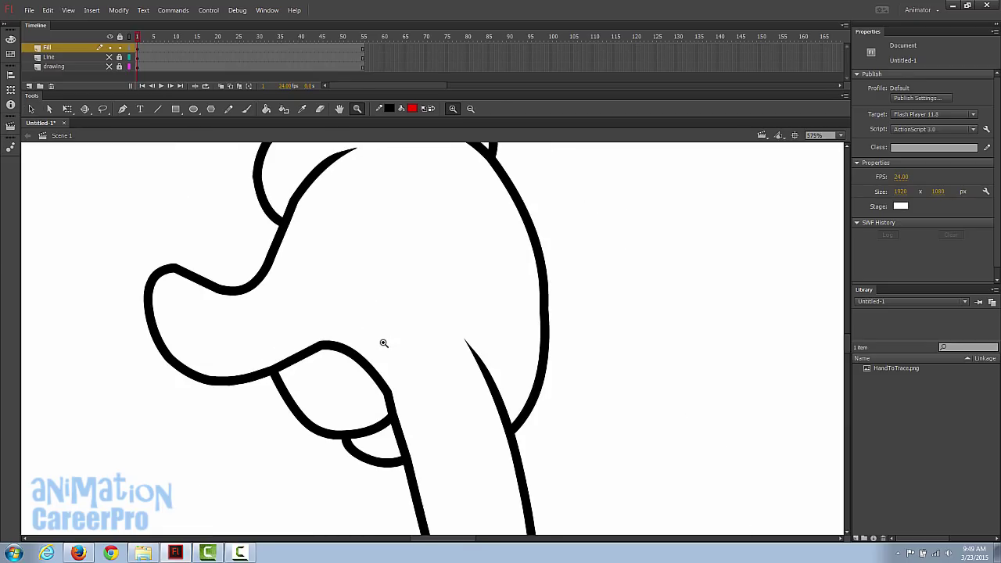
drag(398, 331, 430, 351)
key(v)
drag(396, 381, 397, 378)
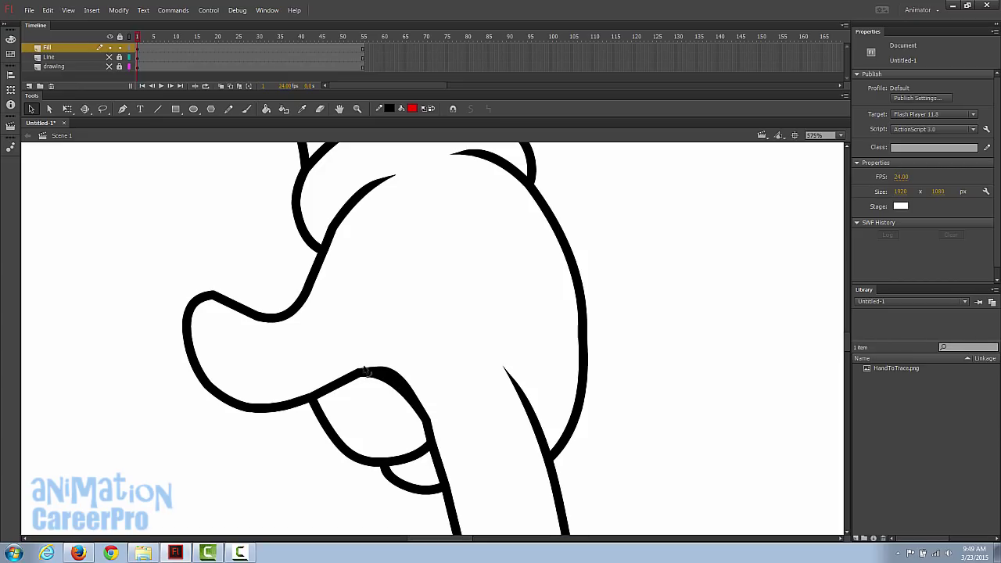
Step: Thicken the outer edge of the hand opposite the thumb by bulging its outline outward and smoothing the contour
key(space)
drag(526, 383, 454, 405)
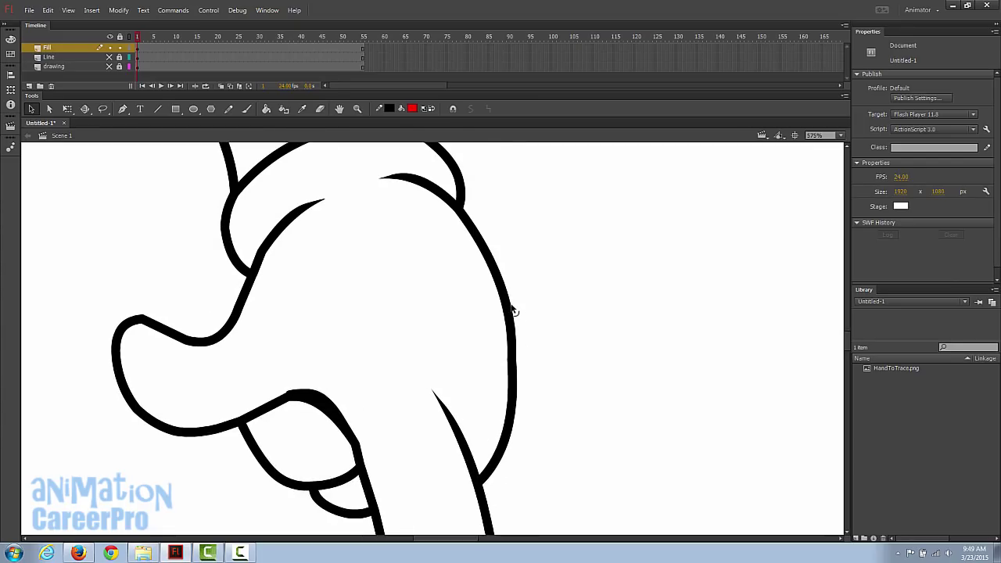
drag(513, 308, 518, 313)
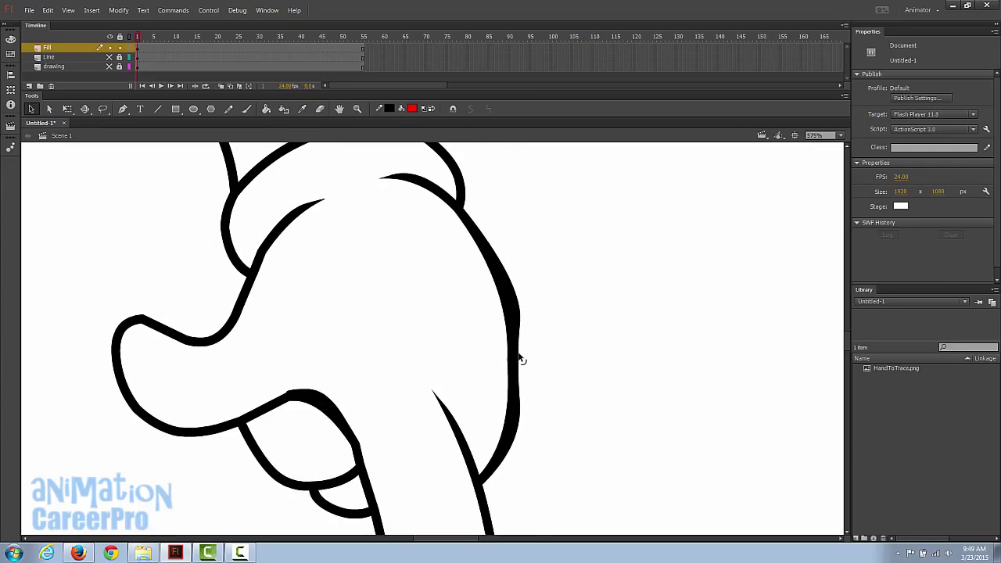
drag(519, 358, 523, 357)
drag(521, 302, 512, 293)
drag(521, 420, 520, 407)
Step: Convert the Line layer into a guide layer
key(z)
alt+click(521, 407)
click(76, 59)
right_click(76, 58)
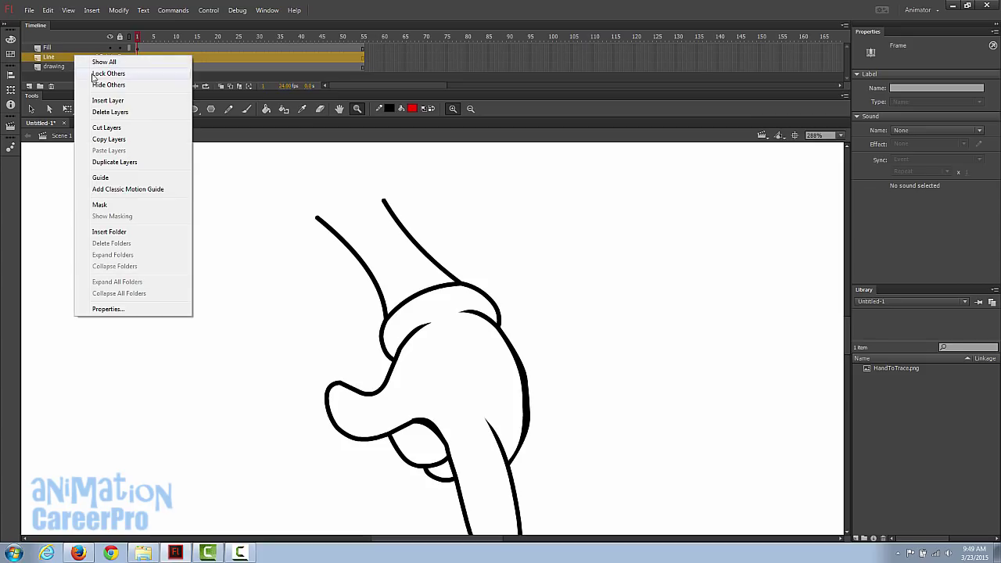
click(107, 177)
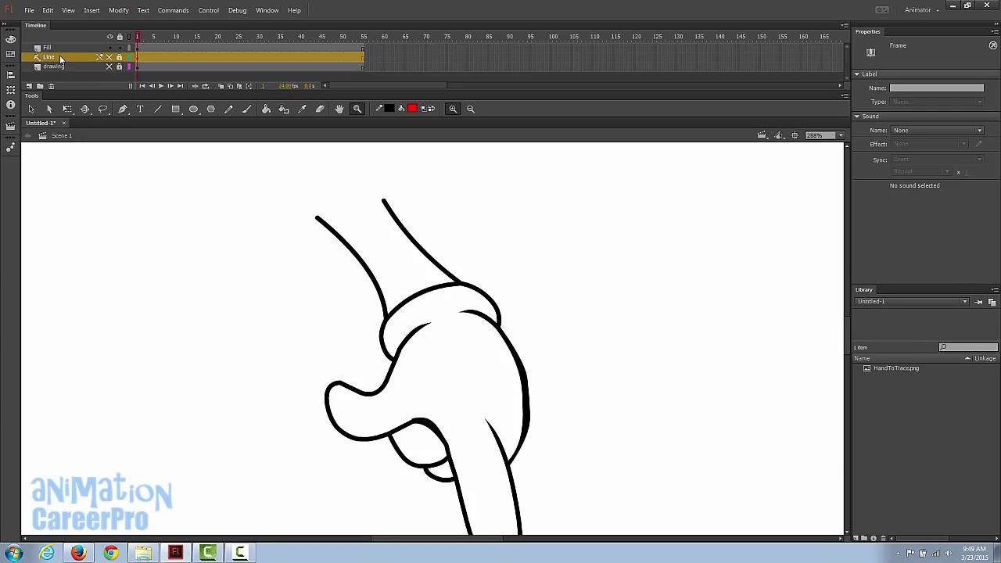
drag(417, 364, 410, 304)
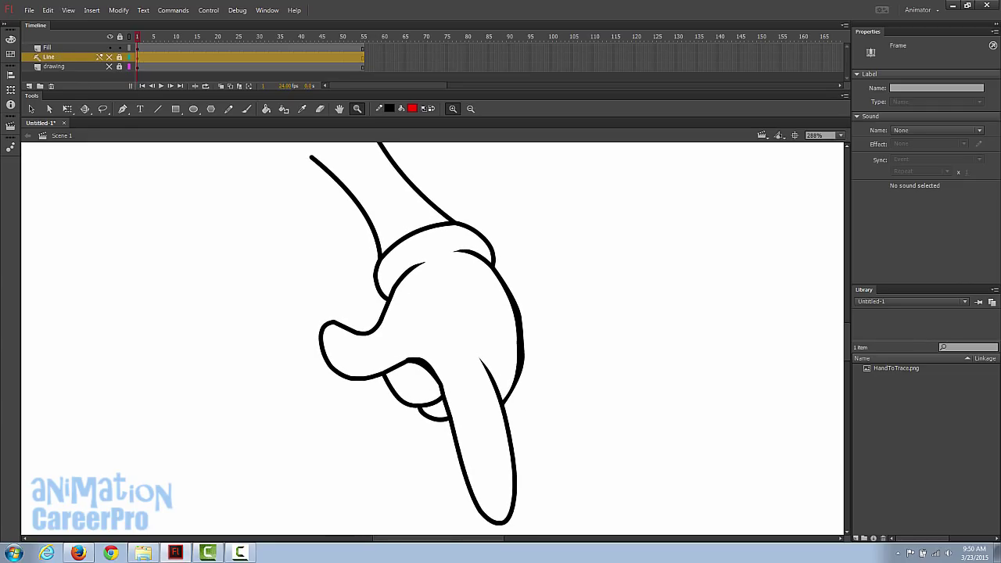